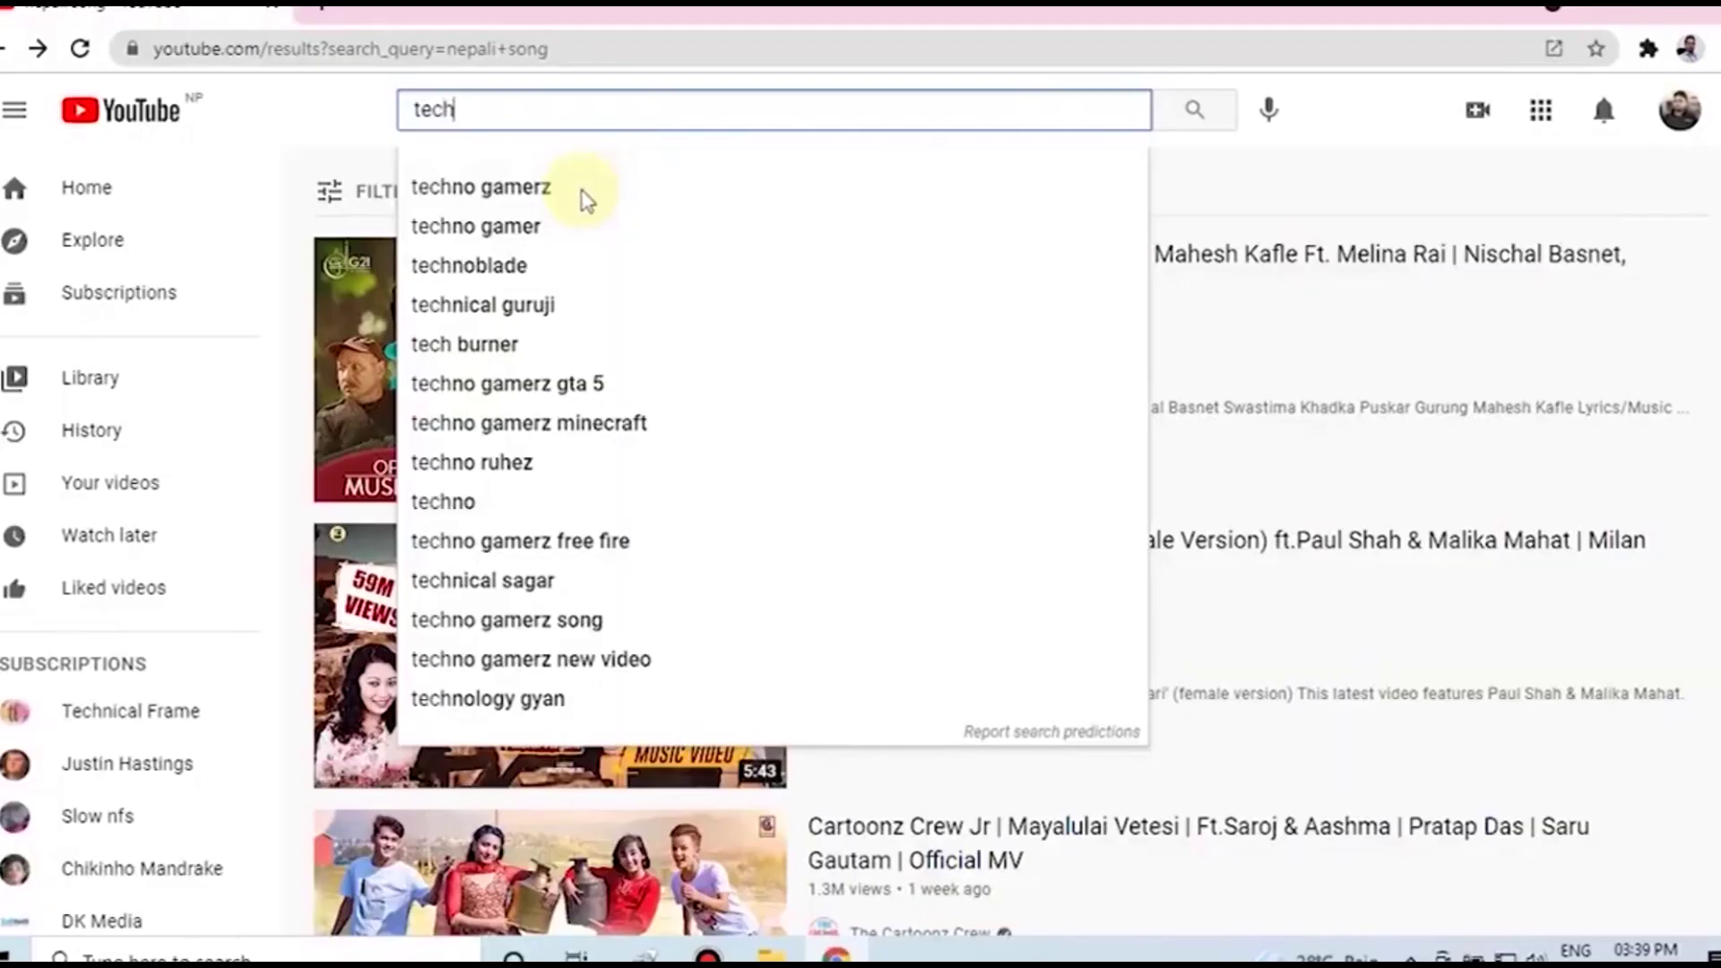
# - Search YouTube for "technical yd" and open the Technical YD channel
pyautogui.write('nical yd')
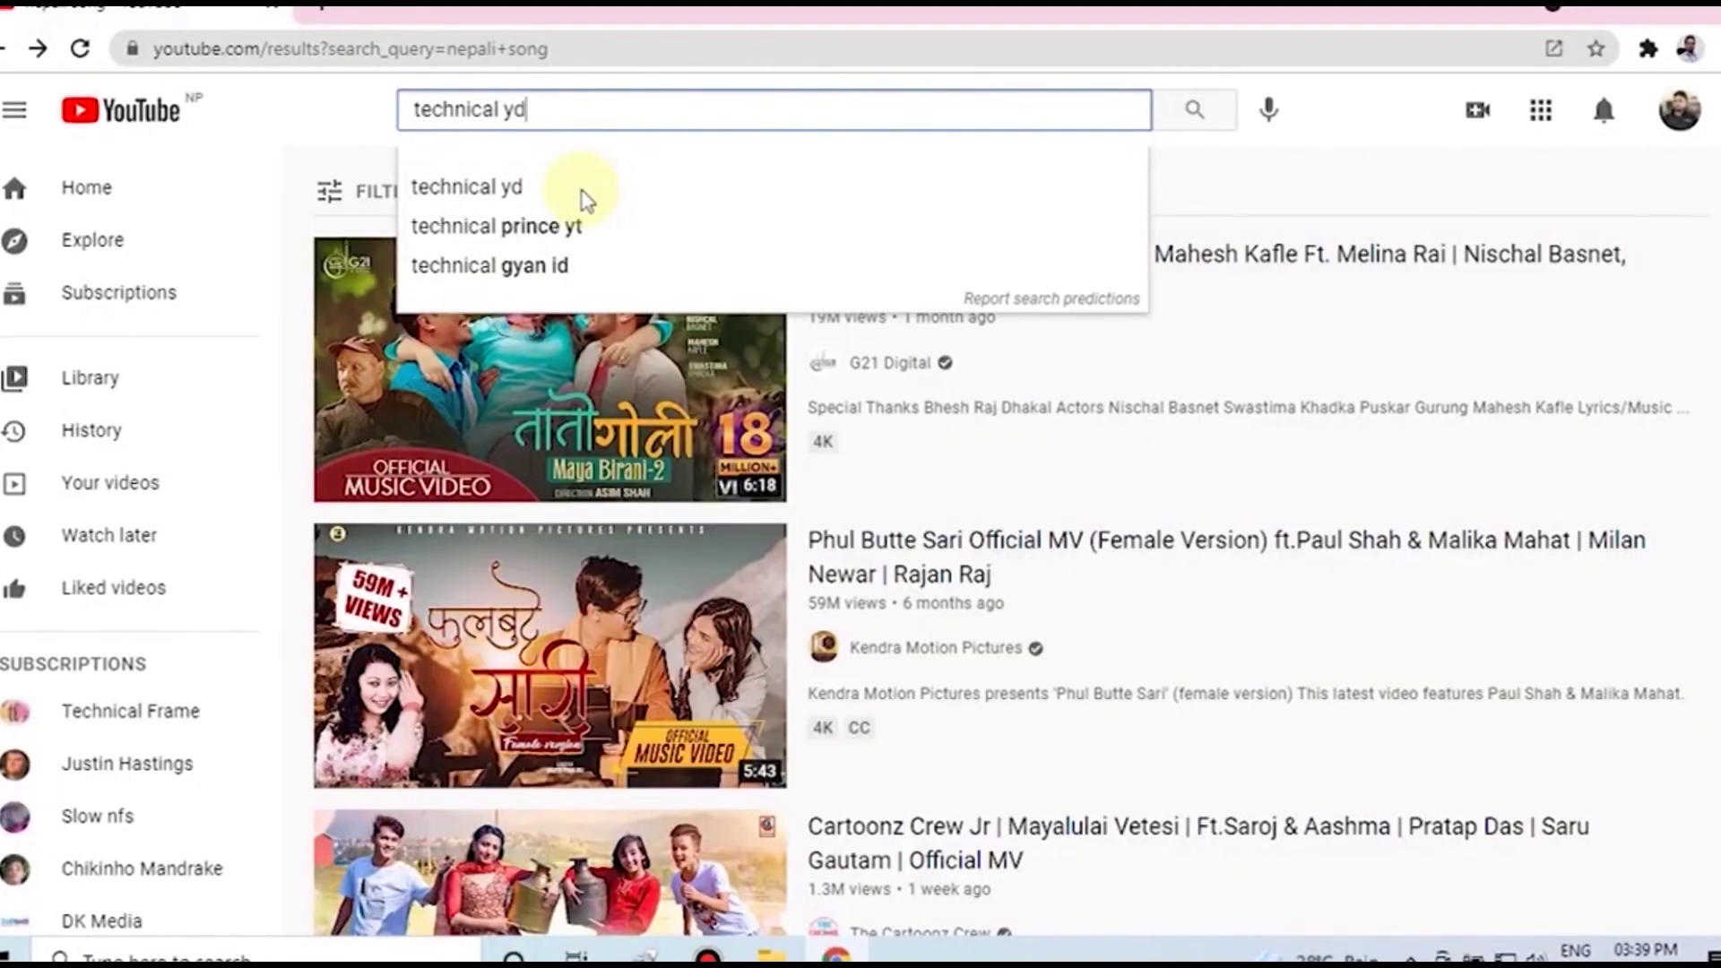
pyautogui.click(583, 193)
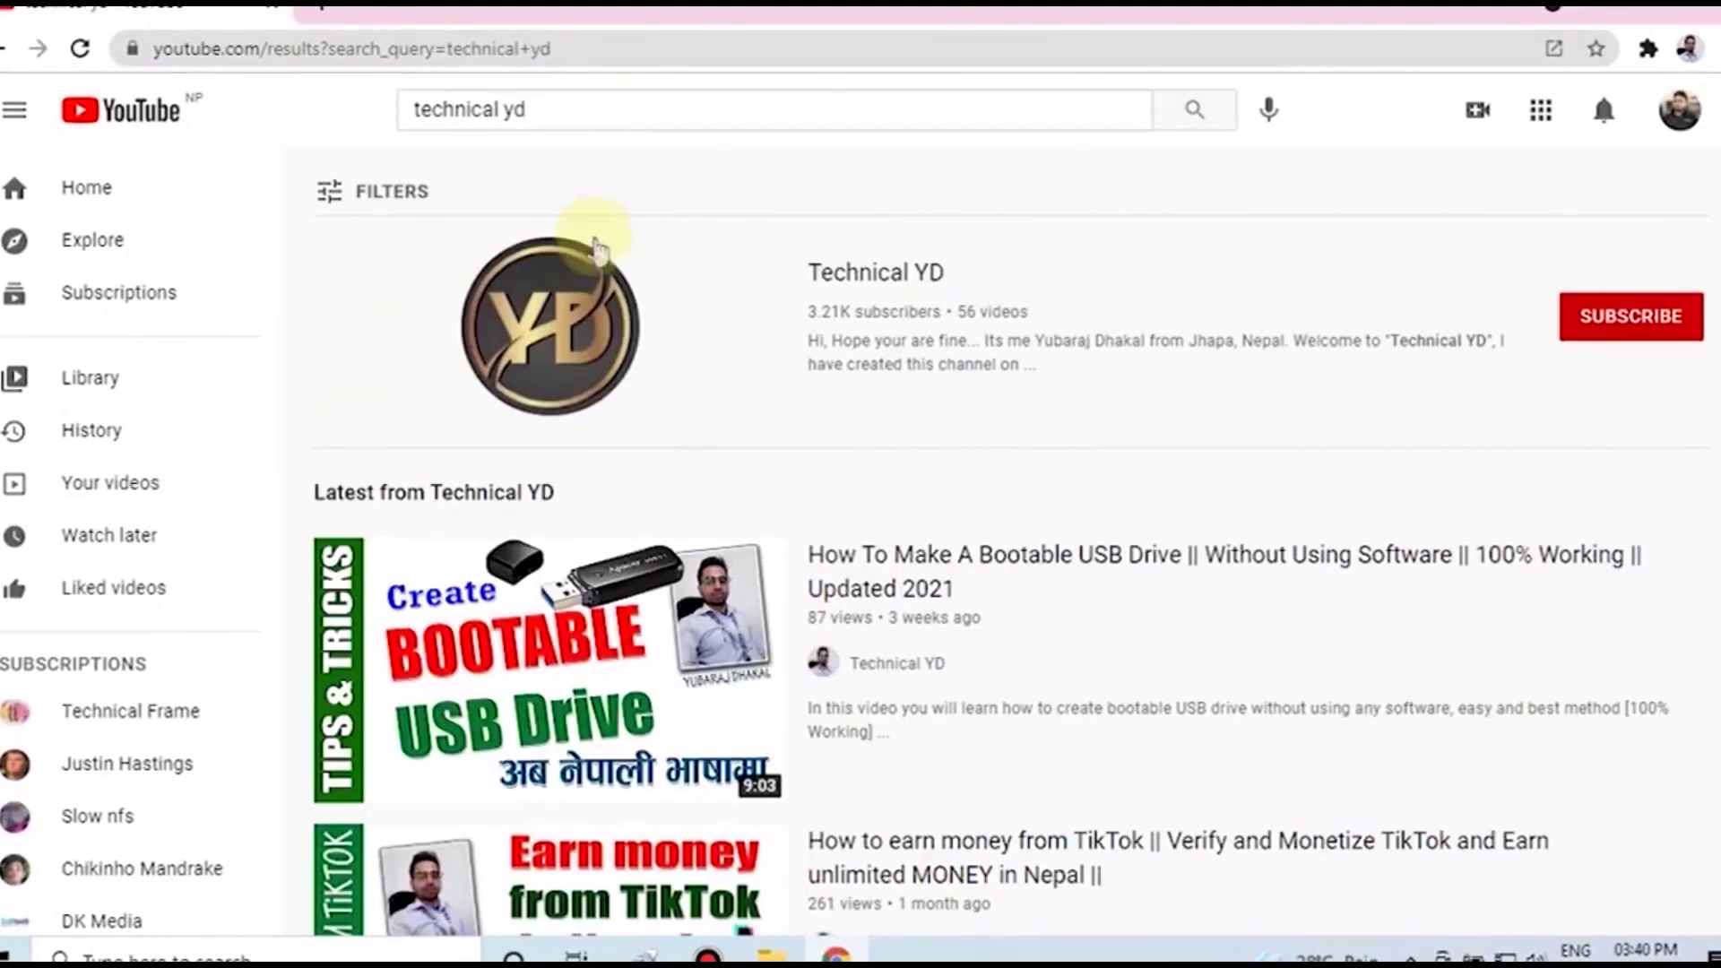
pyautogui.click(597, 251)
# - Subscribe to the Technical YD channel and set its notifications to All
pyautogui.click(1613, 459)
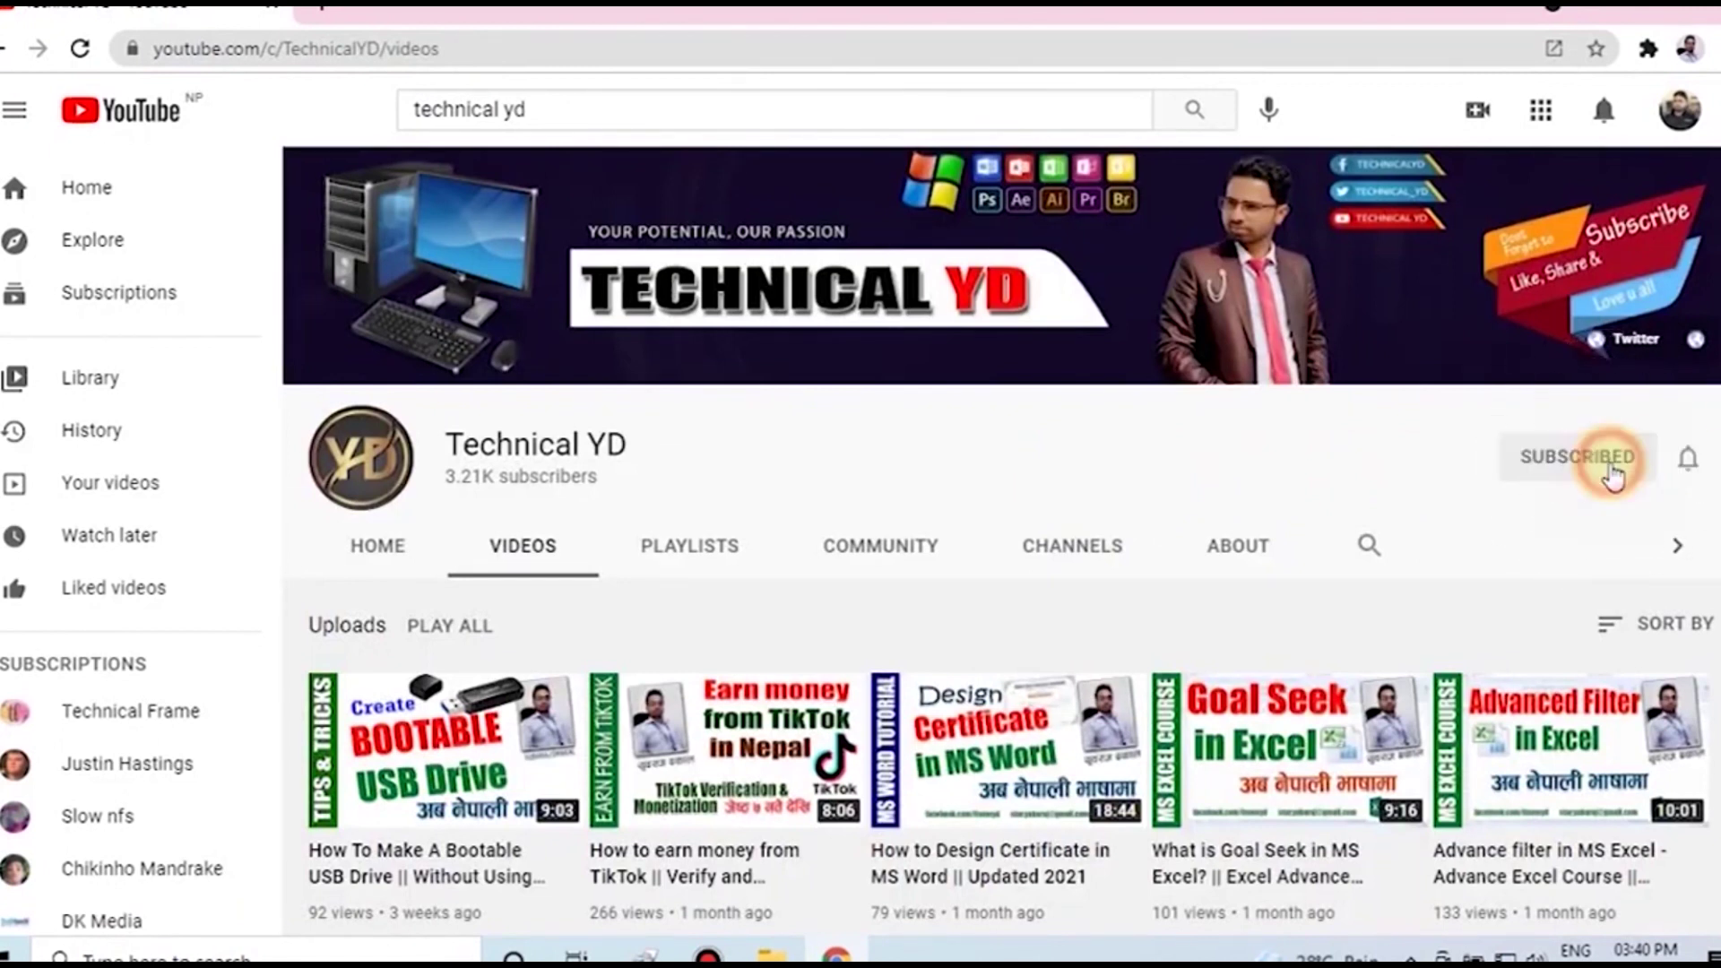
pyautogui.click(1689, 459)
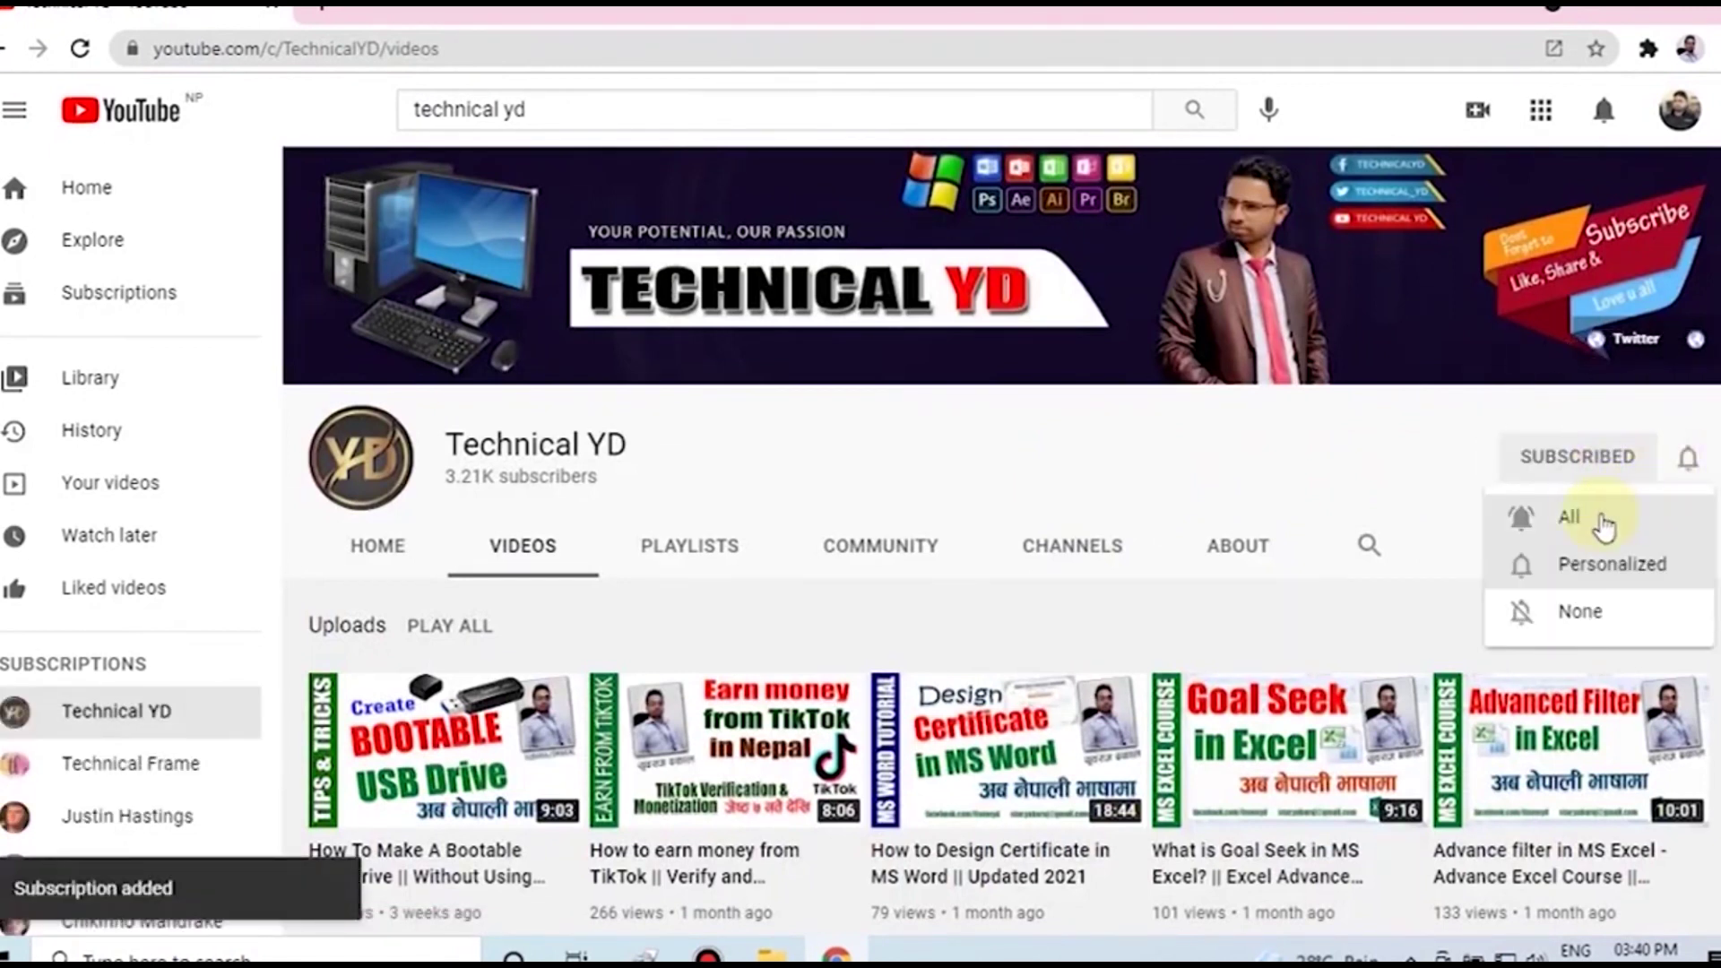
pyautogui.click(1604, 524)
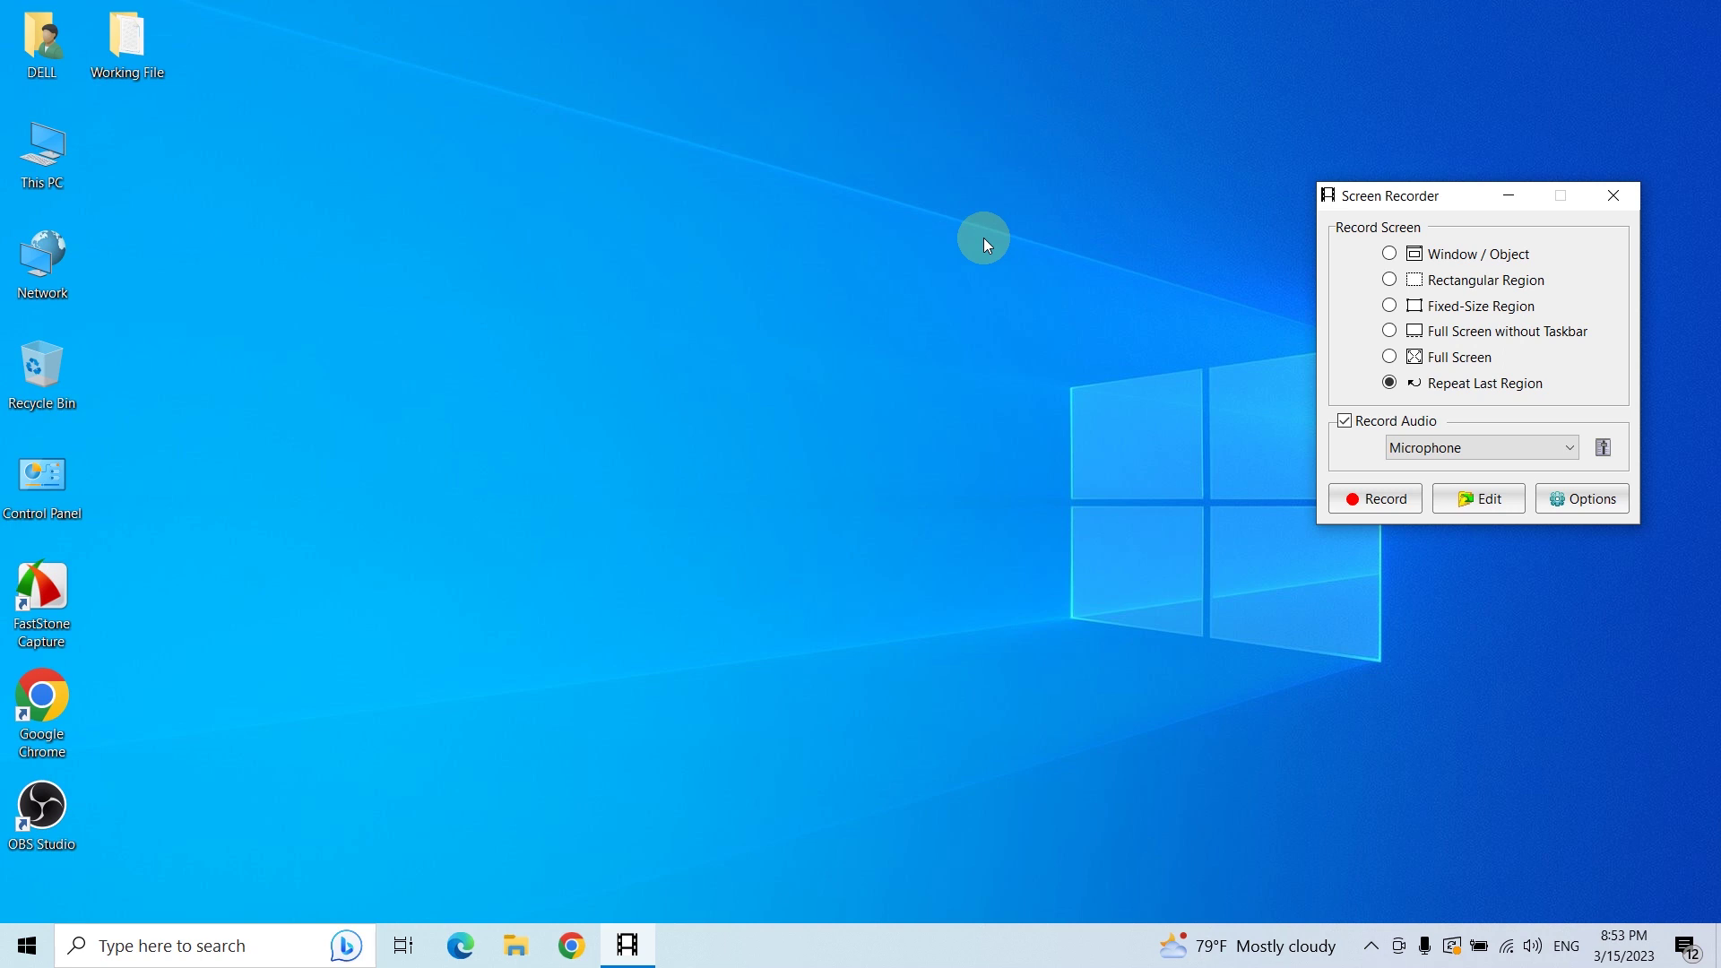
# - Switch to FastStone Capture, reopen its Screen Recorder and move the recorder window higher on the desktop
pyautogui.press('Escape')
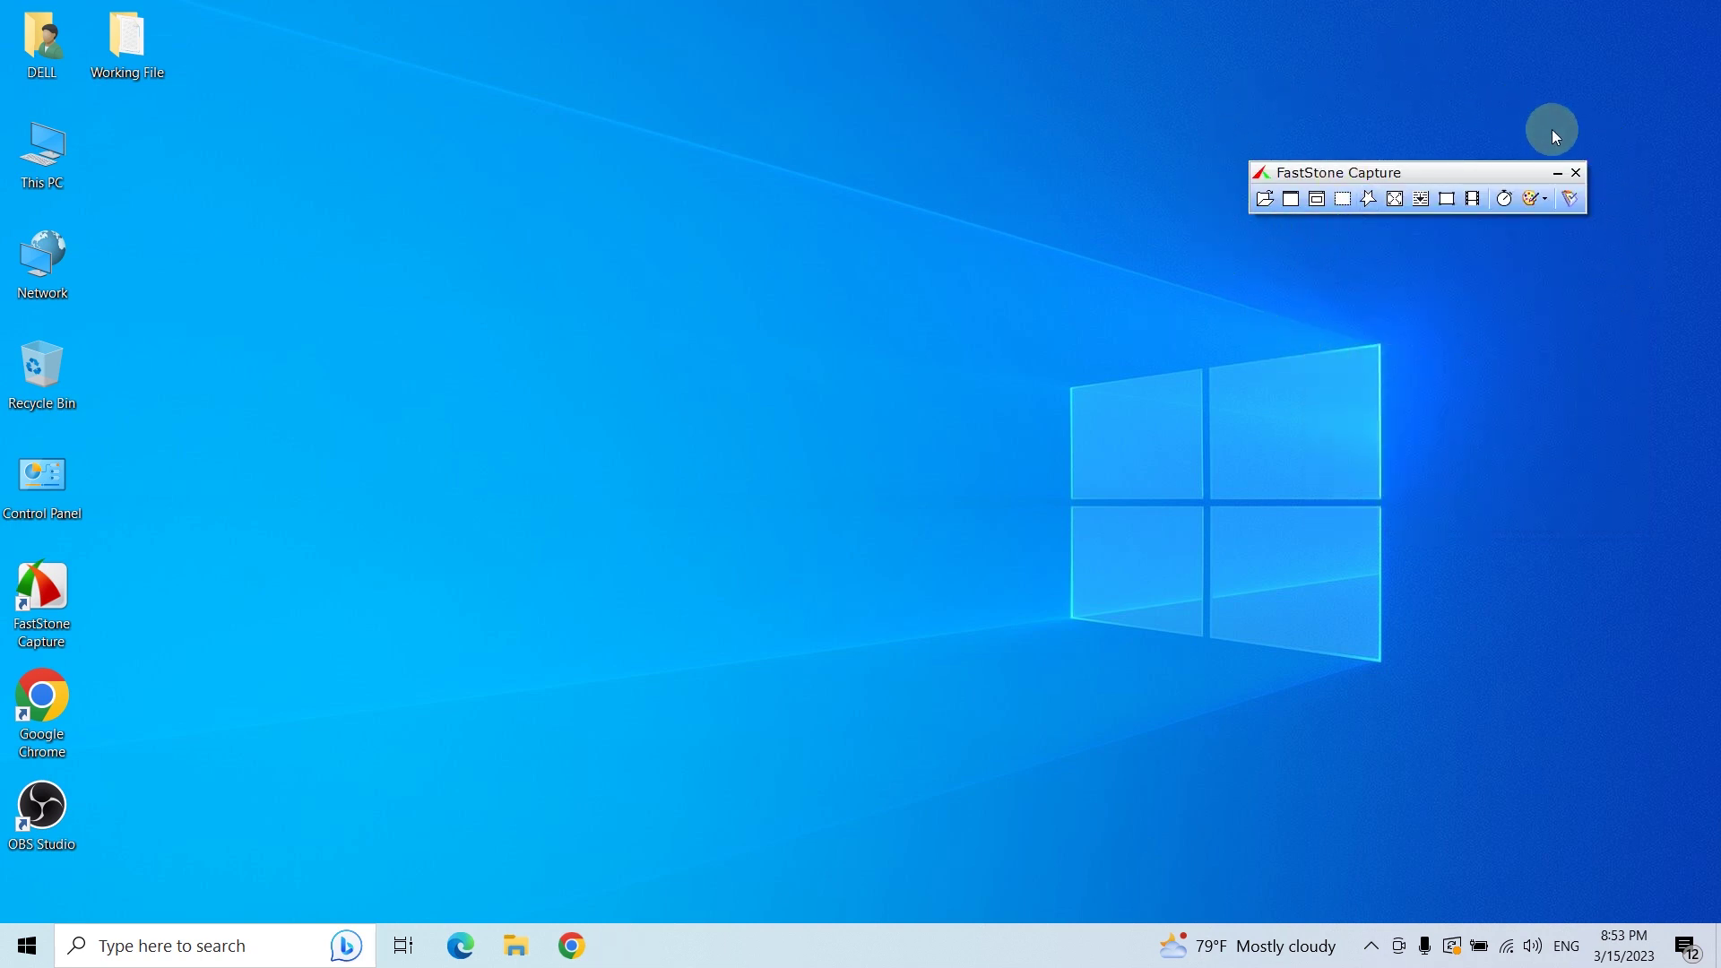
pyautogui.click(1424, 215)
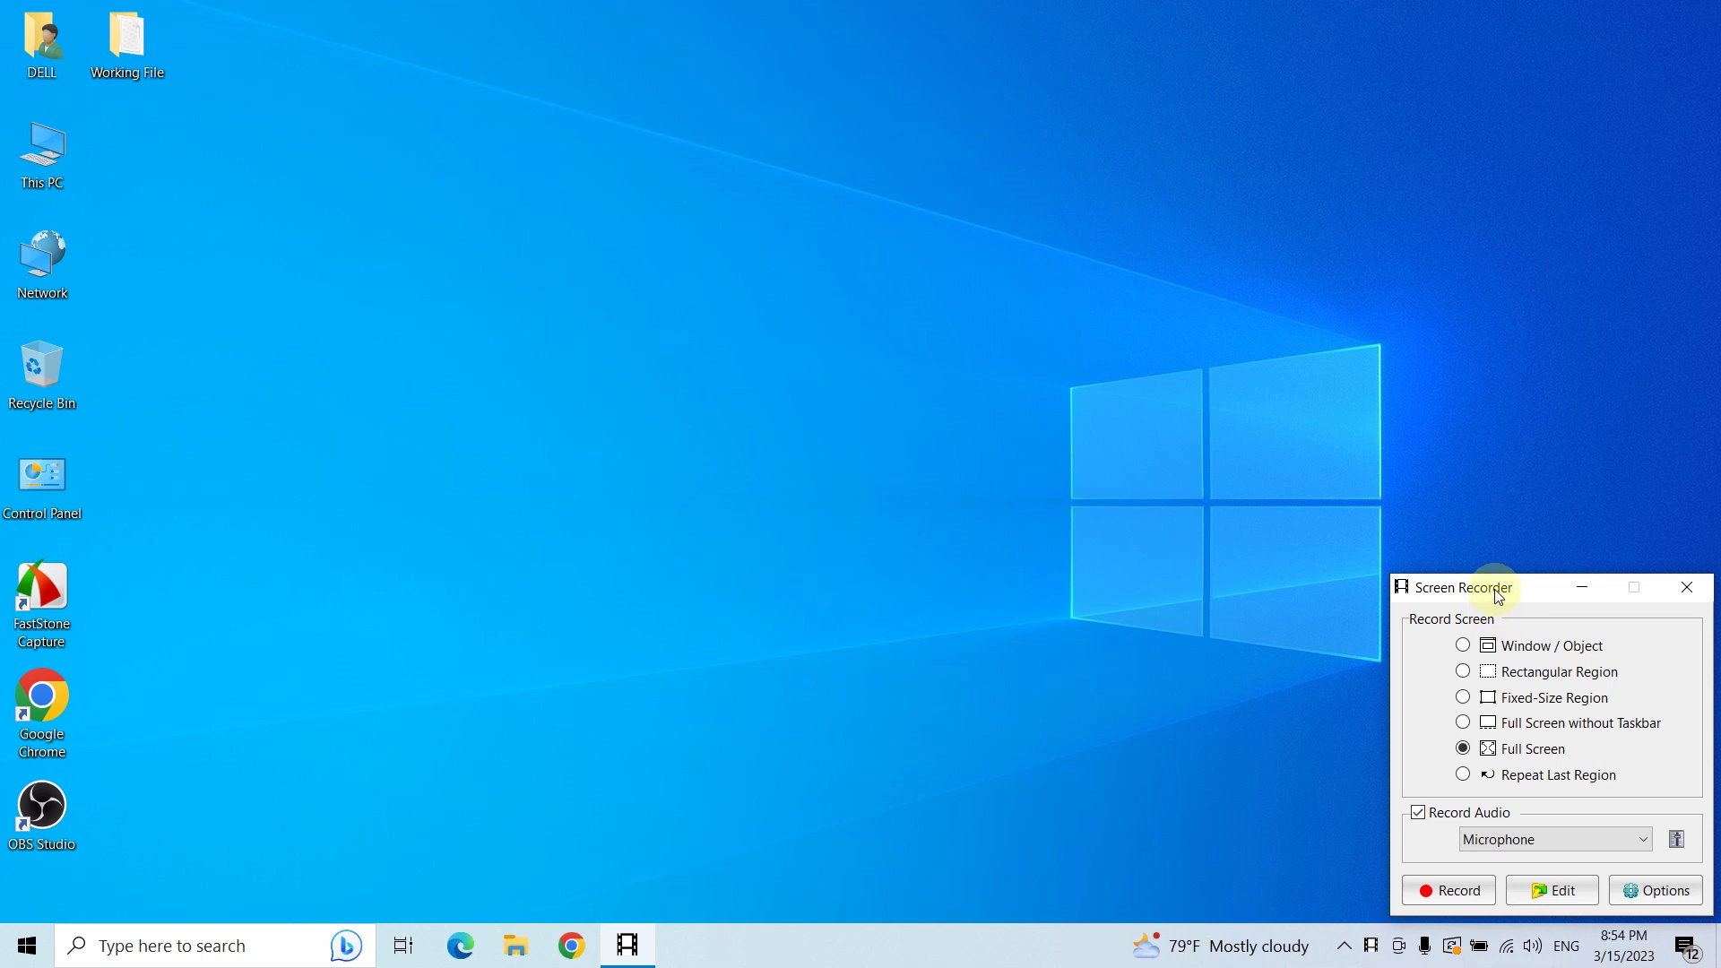
pyautogui.moveTo(1498, 583); pyautogui.dragTo(1378, 205)
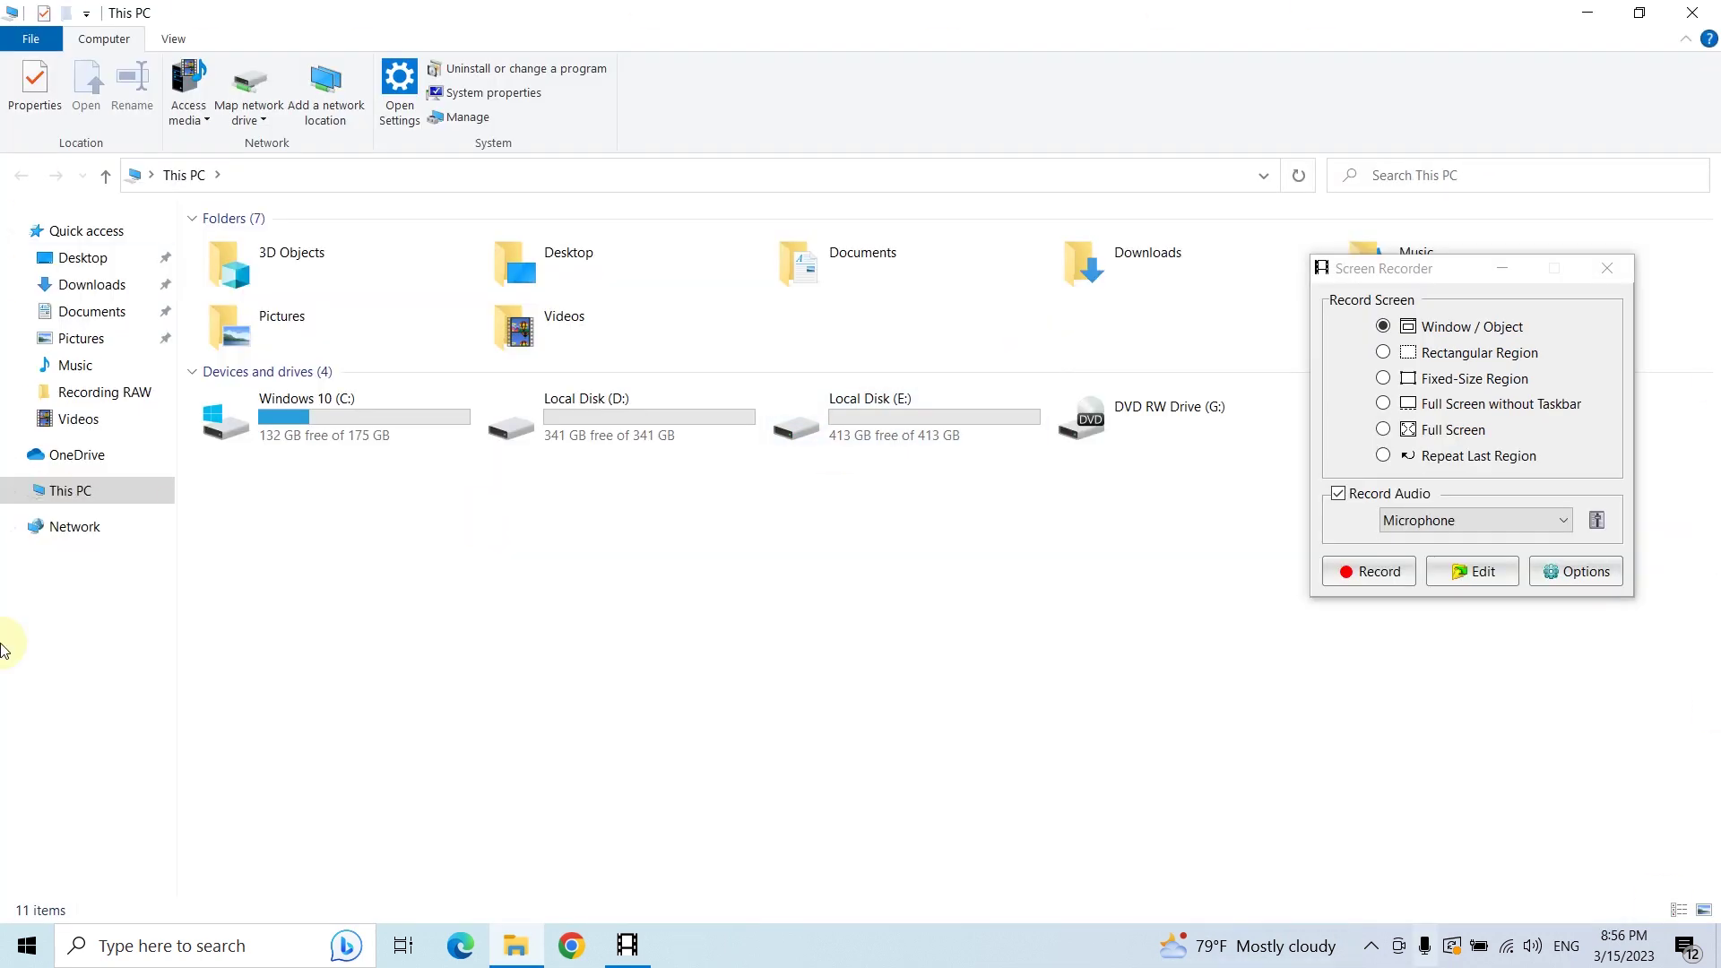
# - Set up a Window / Object recording of the This PC content pane and cancel it before starting
pyautogui.click(1372, 578)
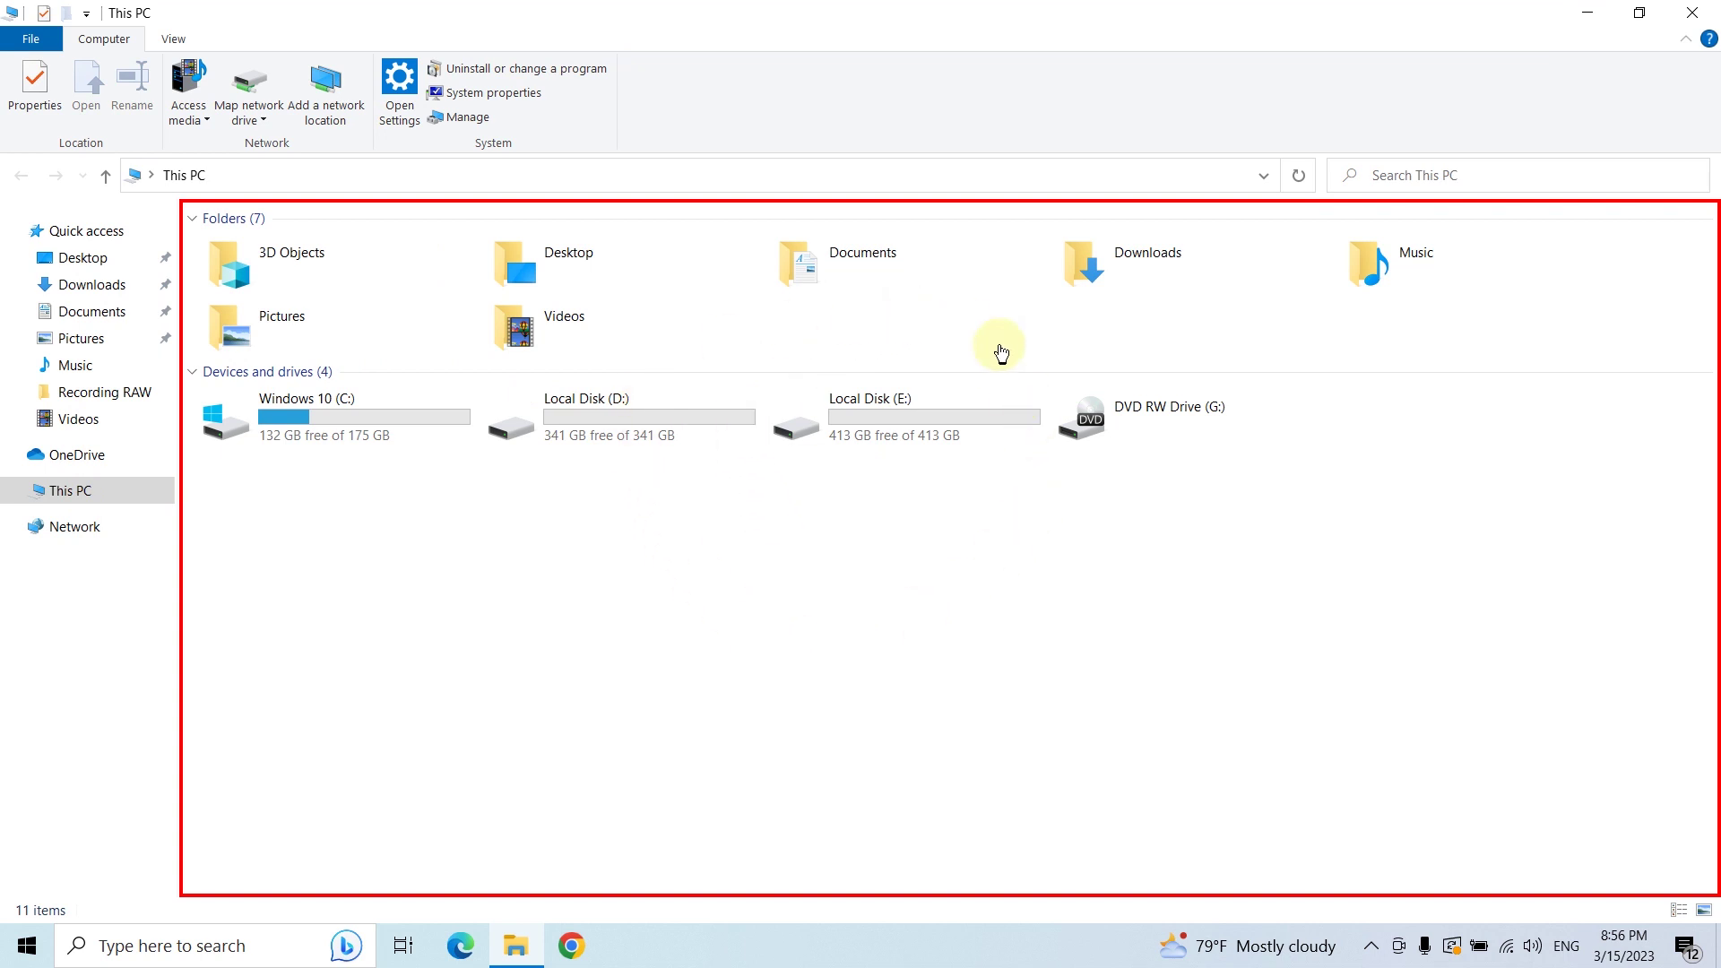
pyautogui.click(828, 521)
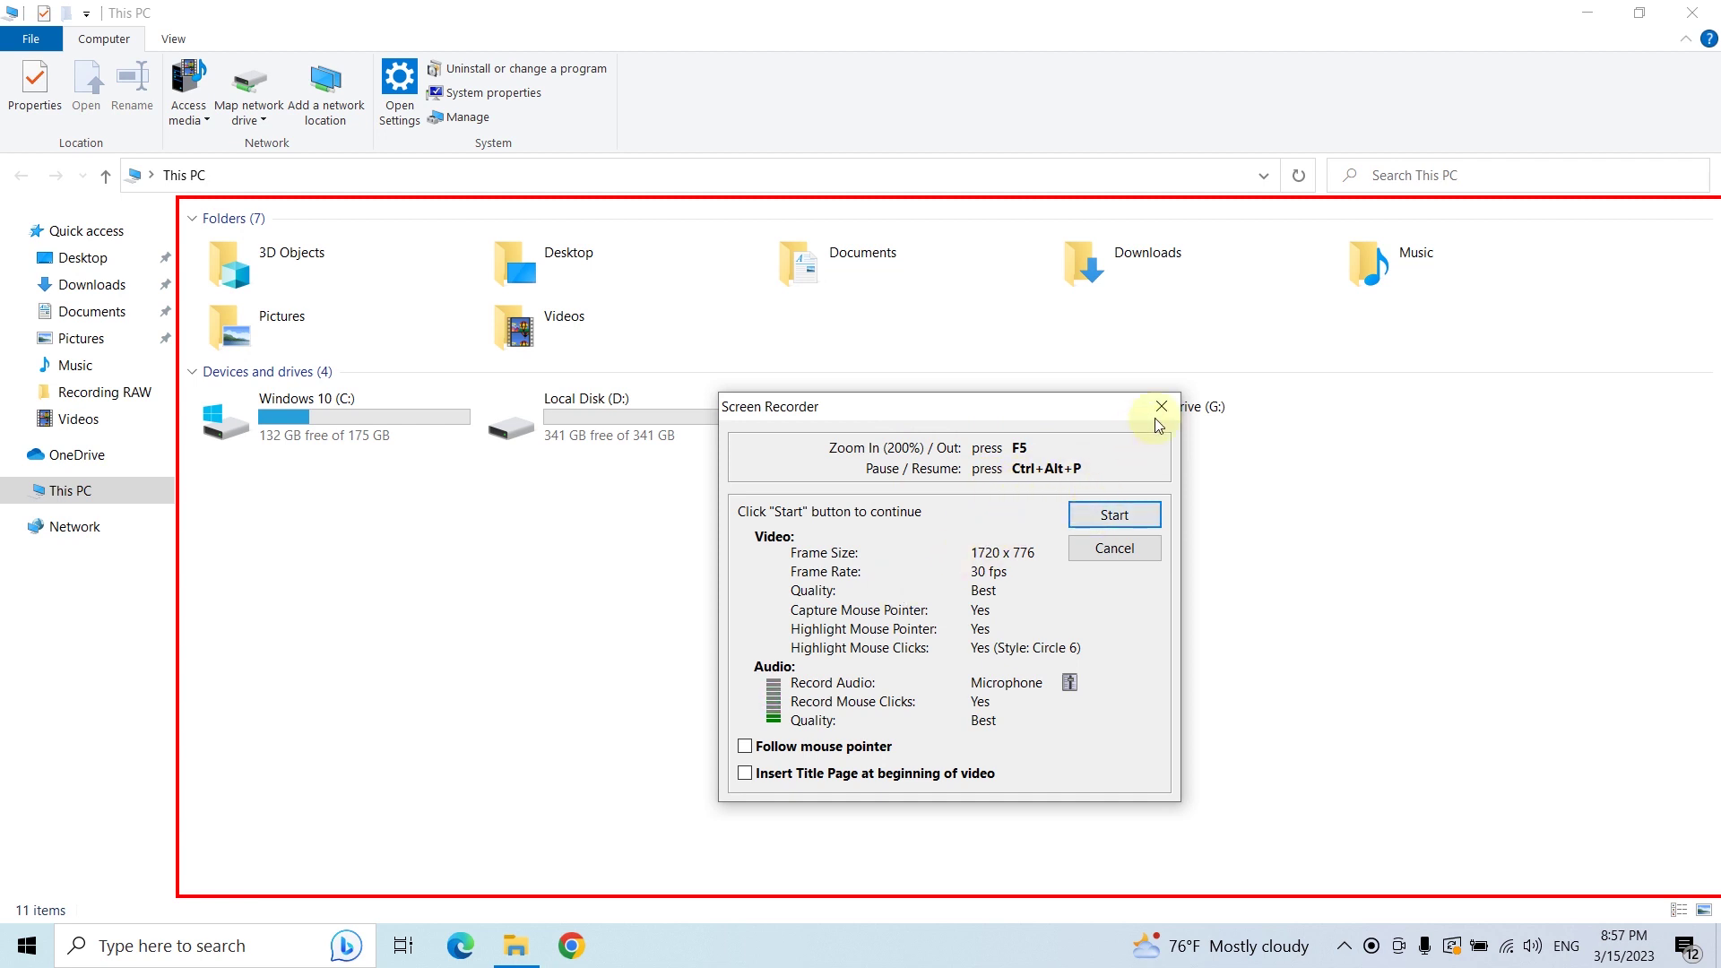
pyautogui.click(1121, 553)
# - Set up a Rectangular Region recording of about 1320 x 868 pixels on the desktop and cancel it before starting
pyautogui.click(1384, 352)
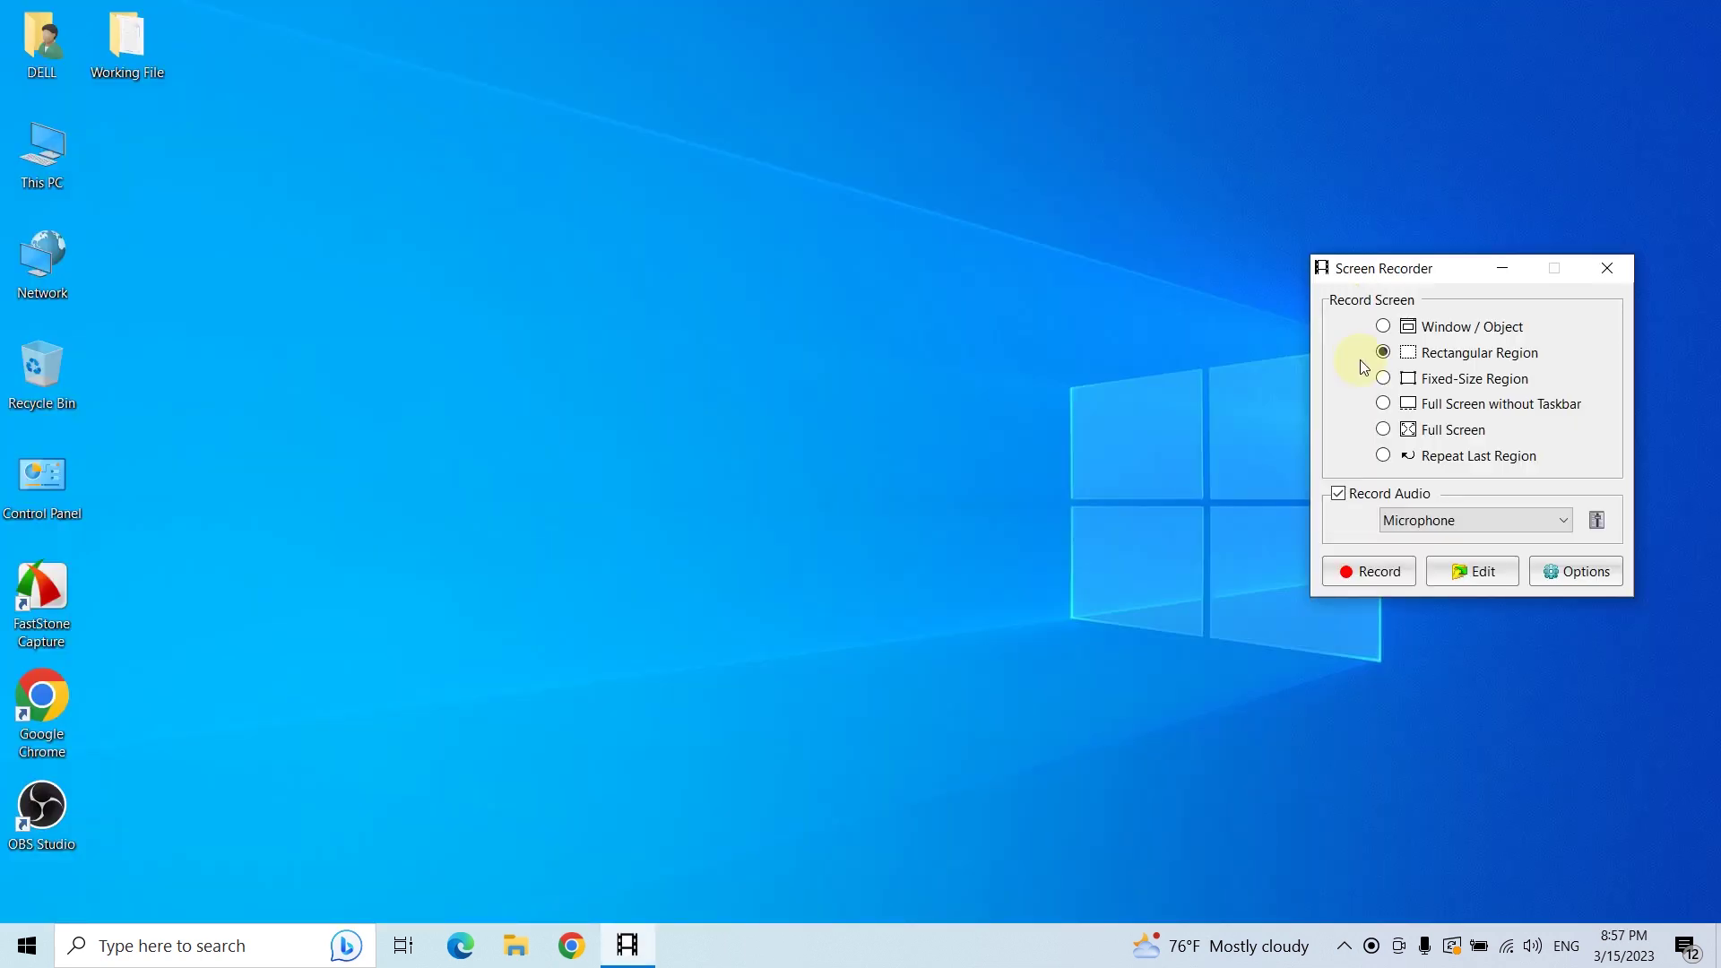
pyautogui.click(1383, 585)
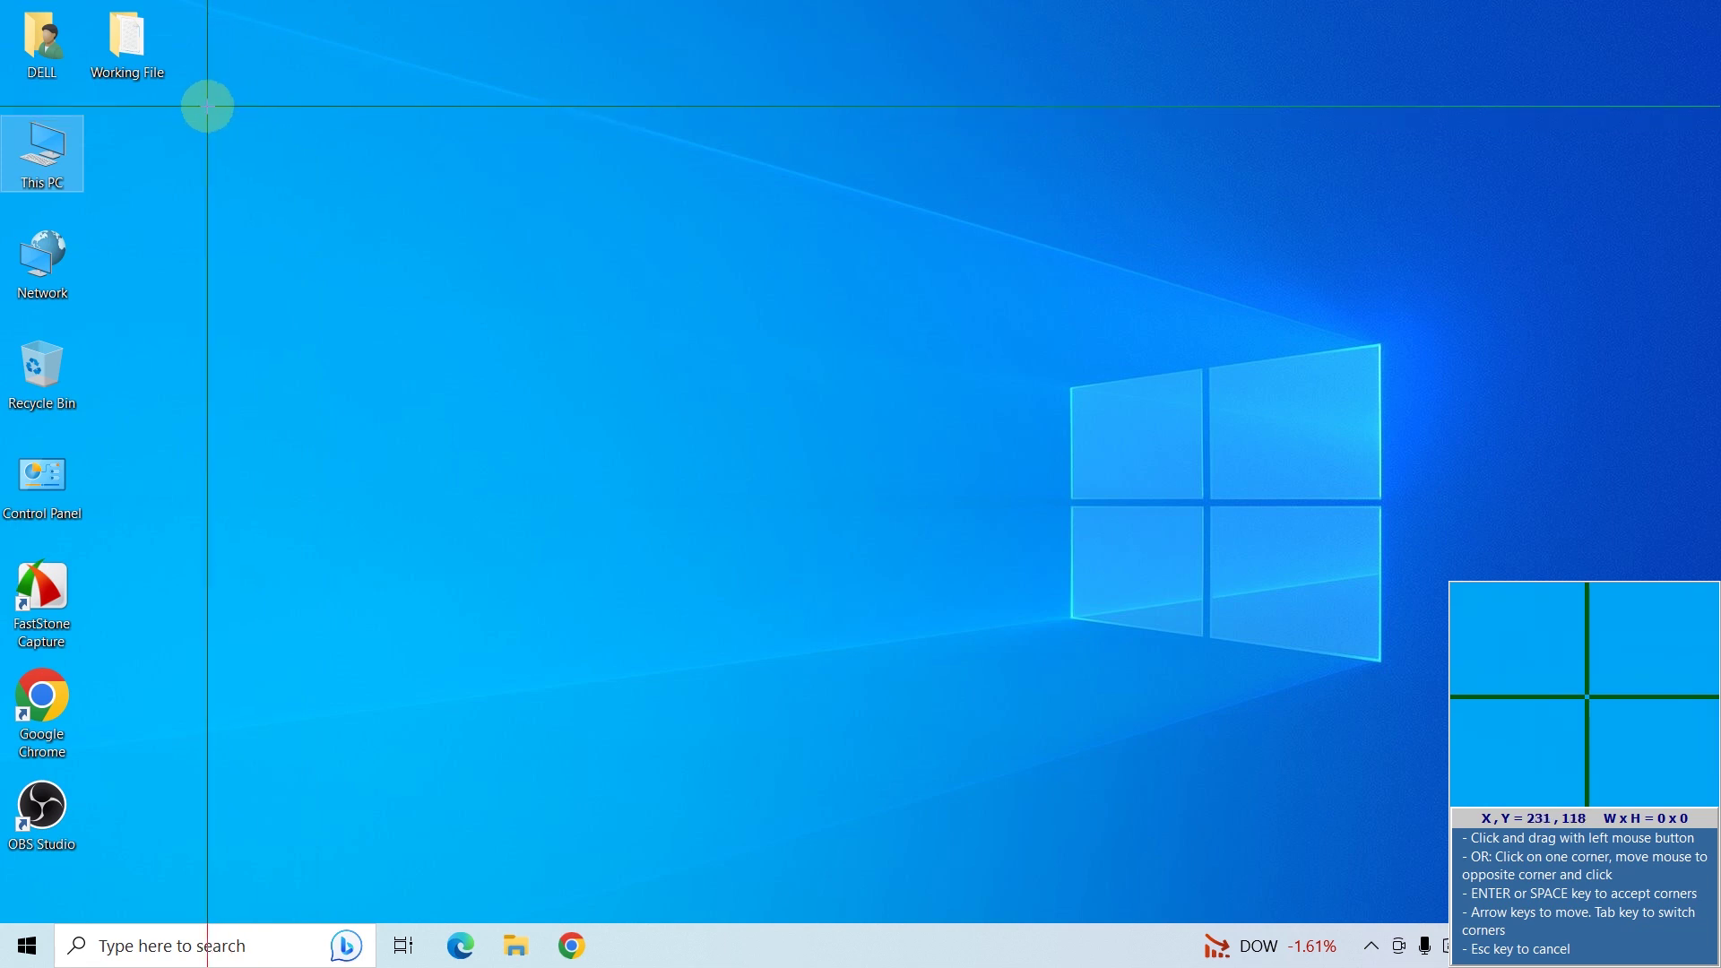
pyautogui.moveTo(161, 99); pyautogui.dragTo(1346, 879)
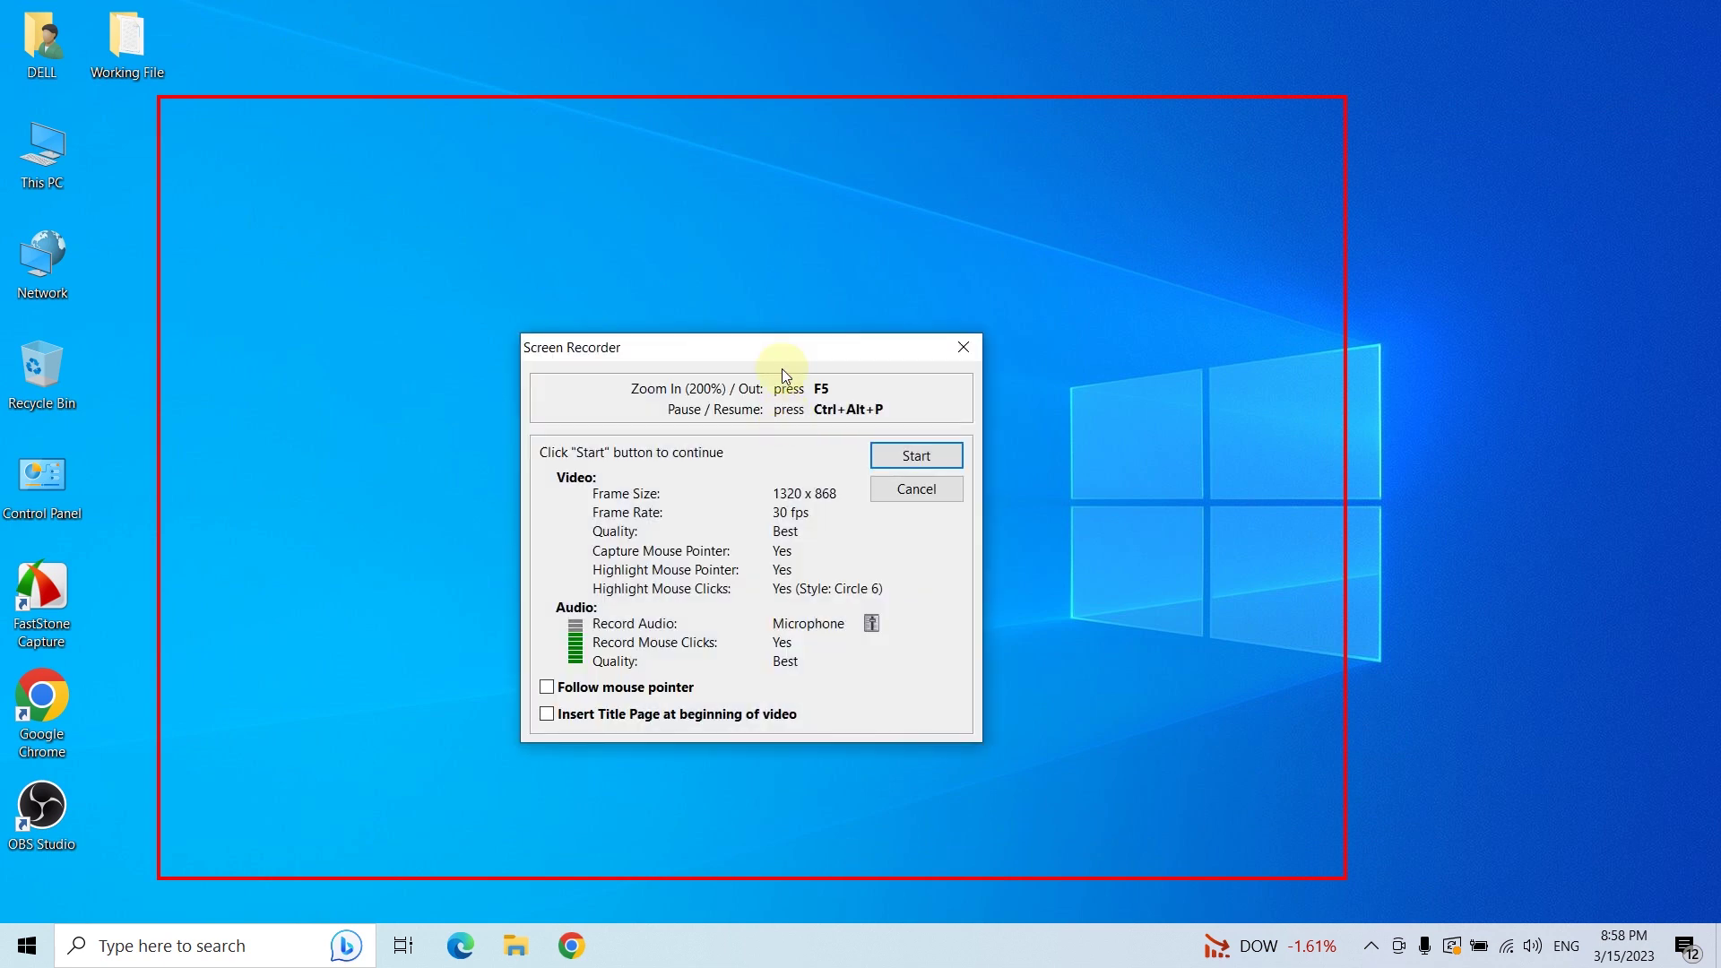
pyautogui.moveTo(766, 356); pyautogui.dragTo(843, 261)
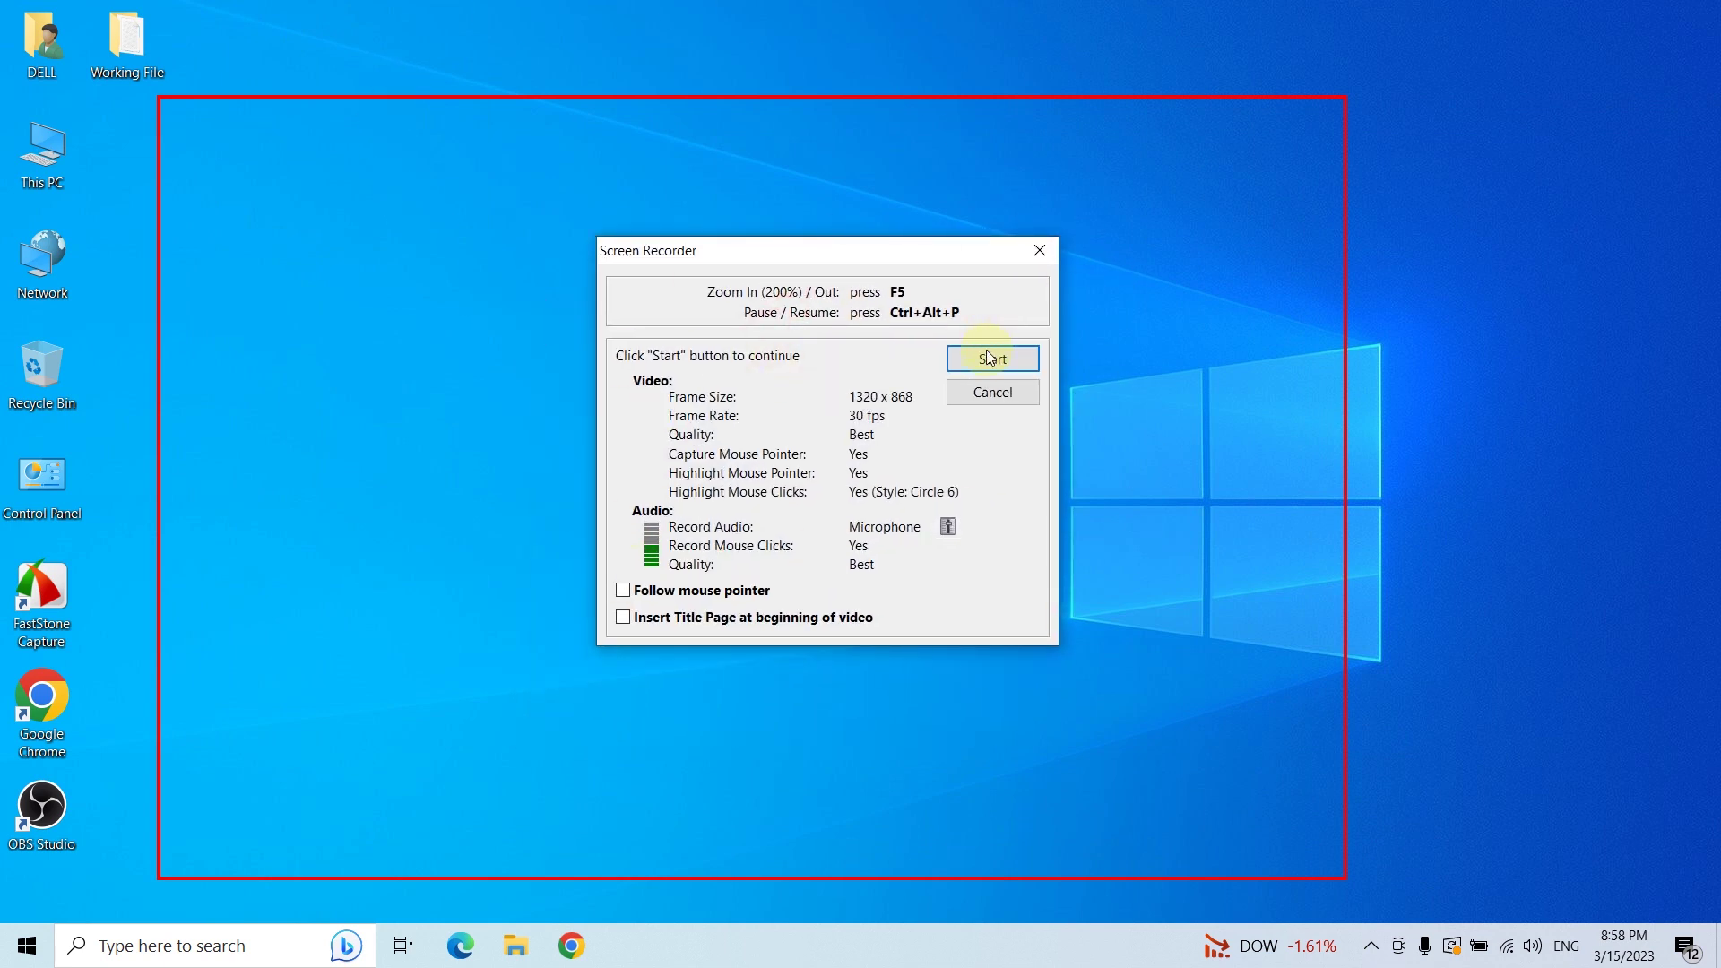
pyautogui.click(995, 392)
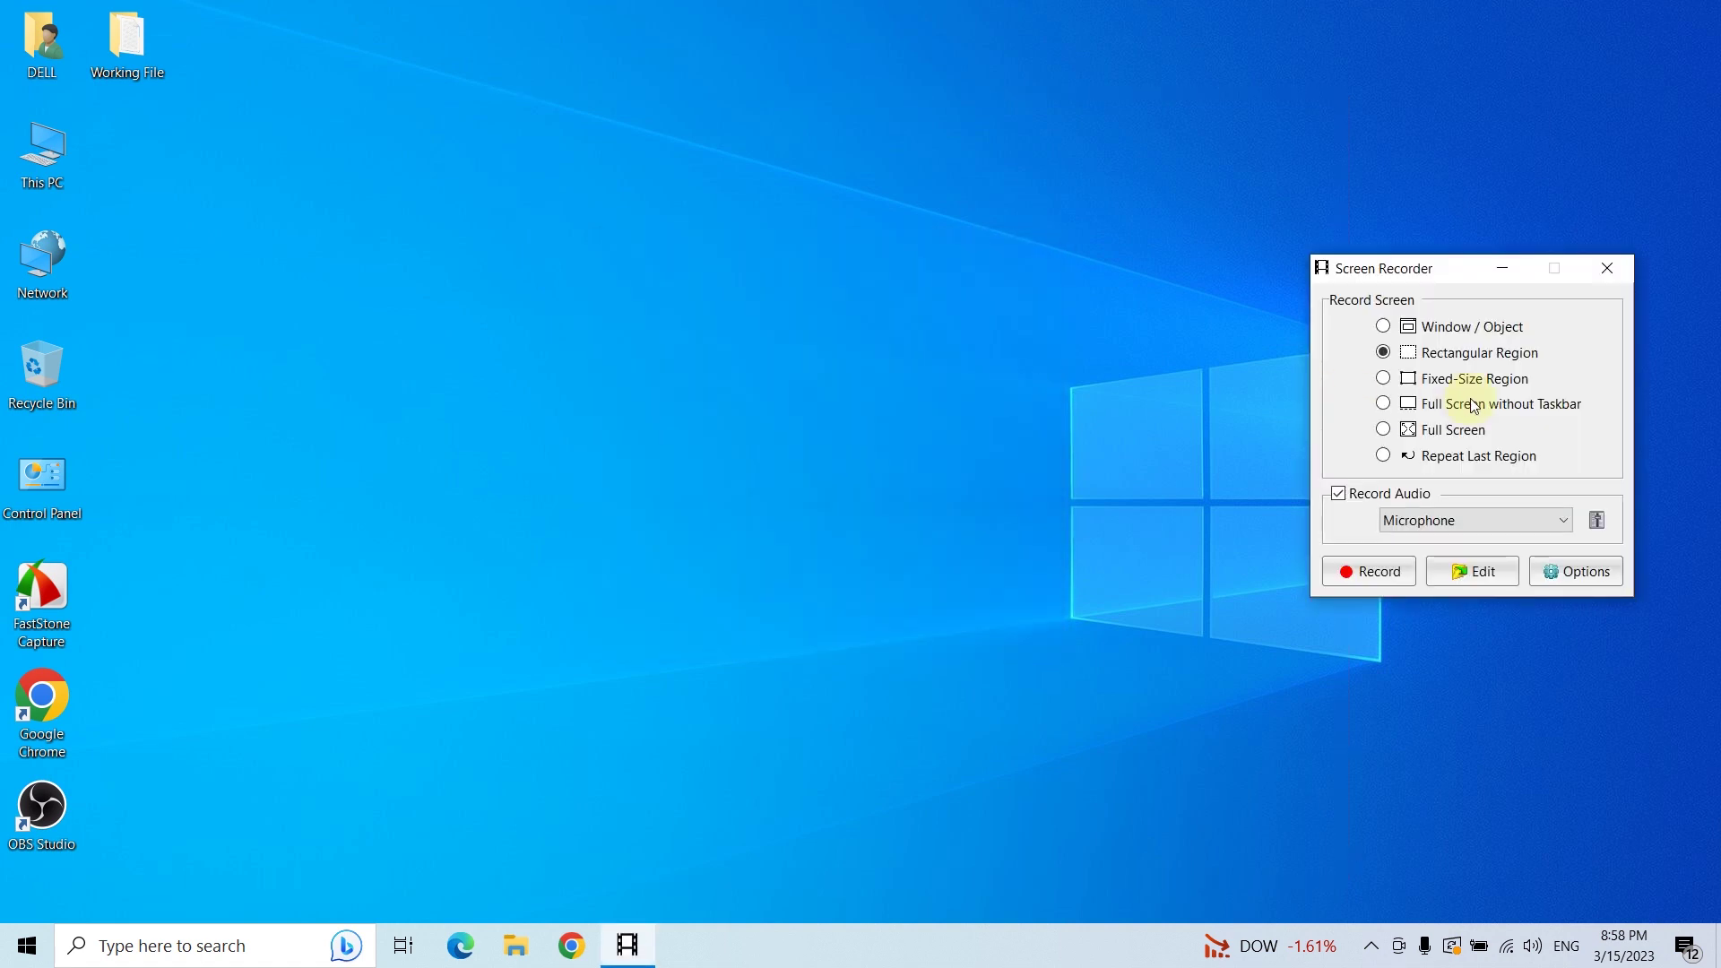
# - Set up a Fixed-Size Region recording at 1280 x 720 on the desktop and cancel it before starting
pyautogui.click(1383, 380)
pyautogui.moveTo(1413, 279); pyautogui.dragTo(1404, 201)
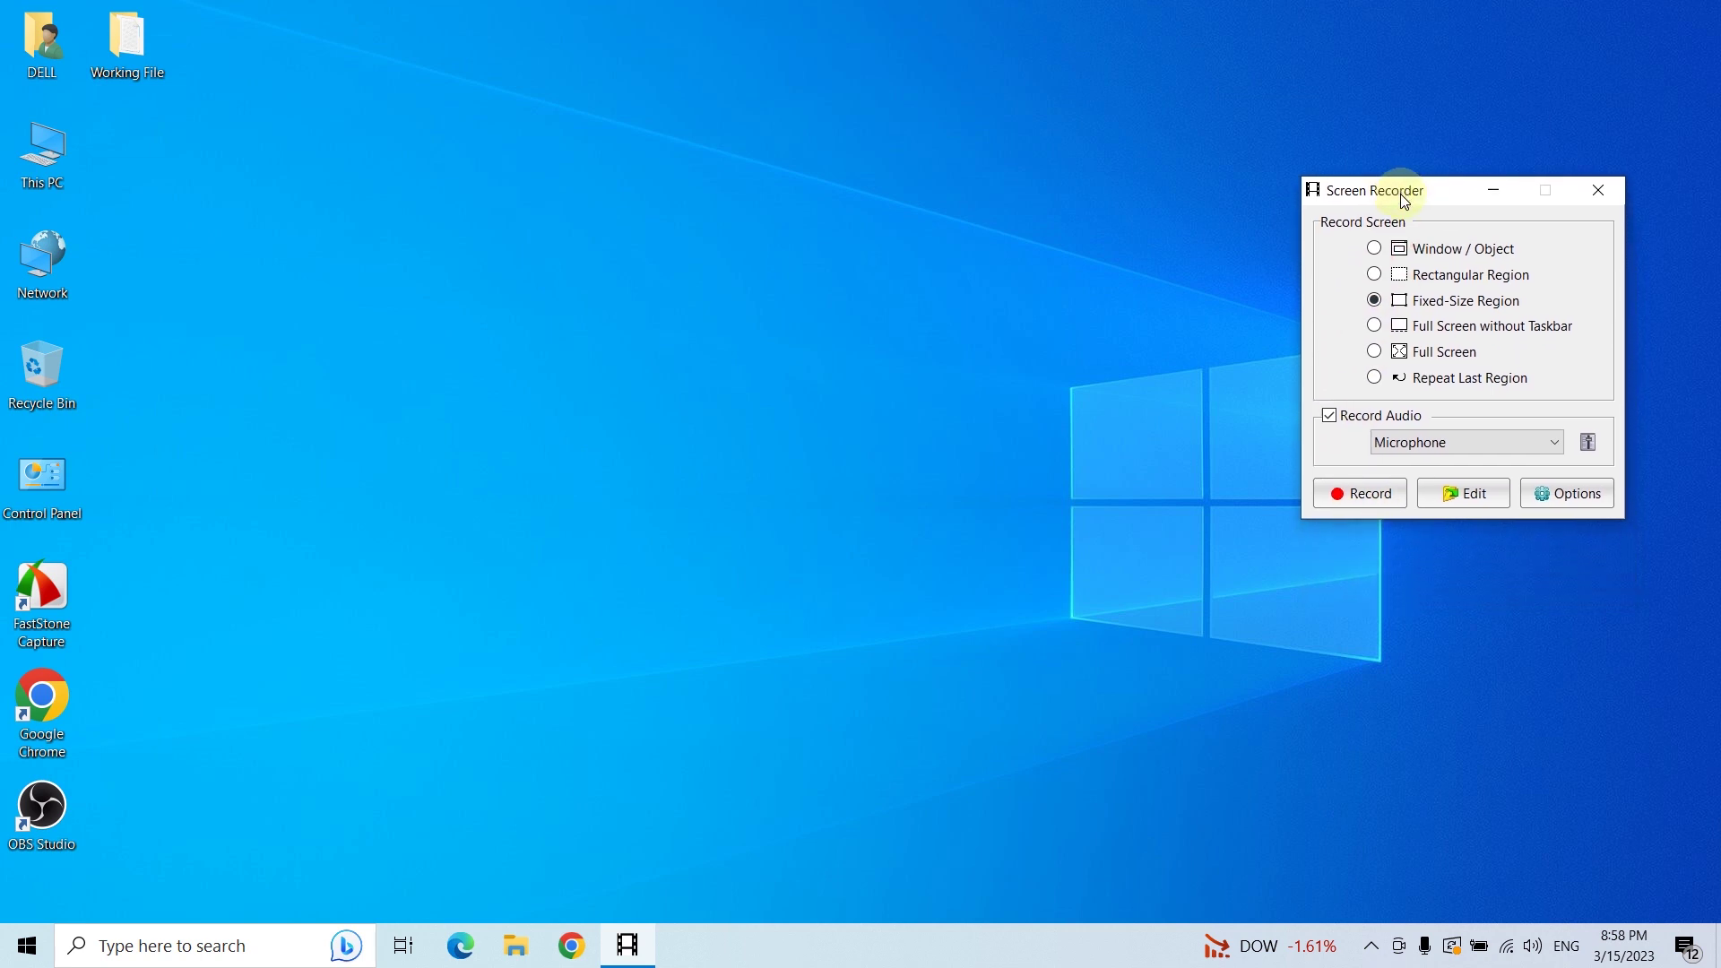
pyautogui.click(1369, 502)
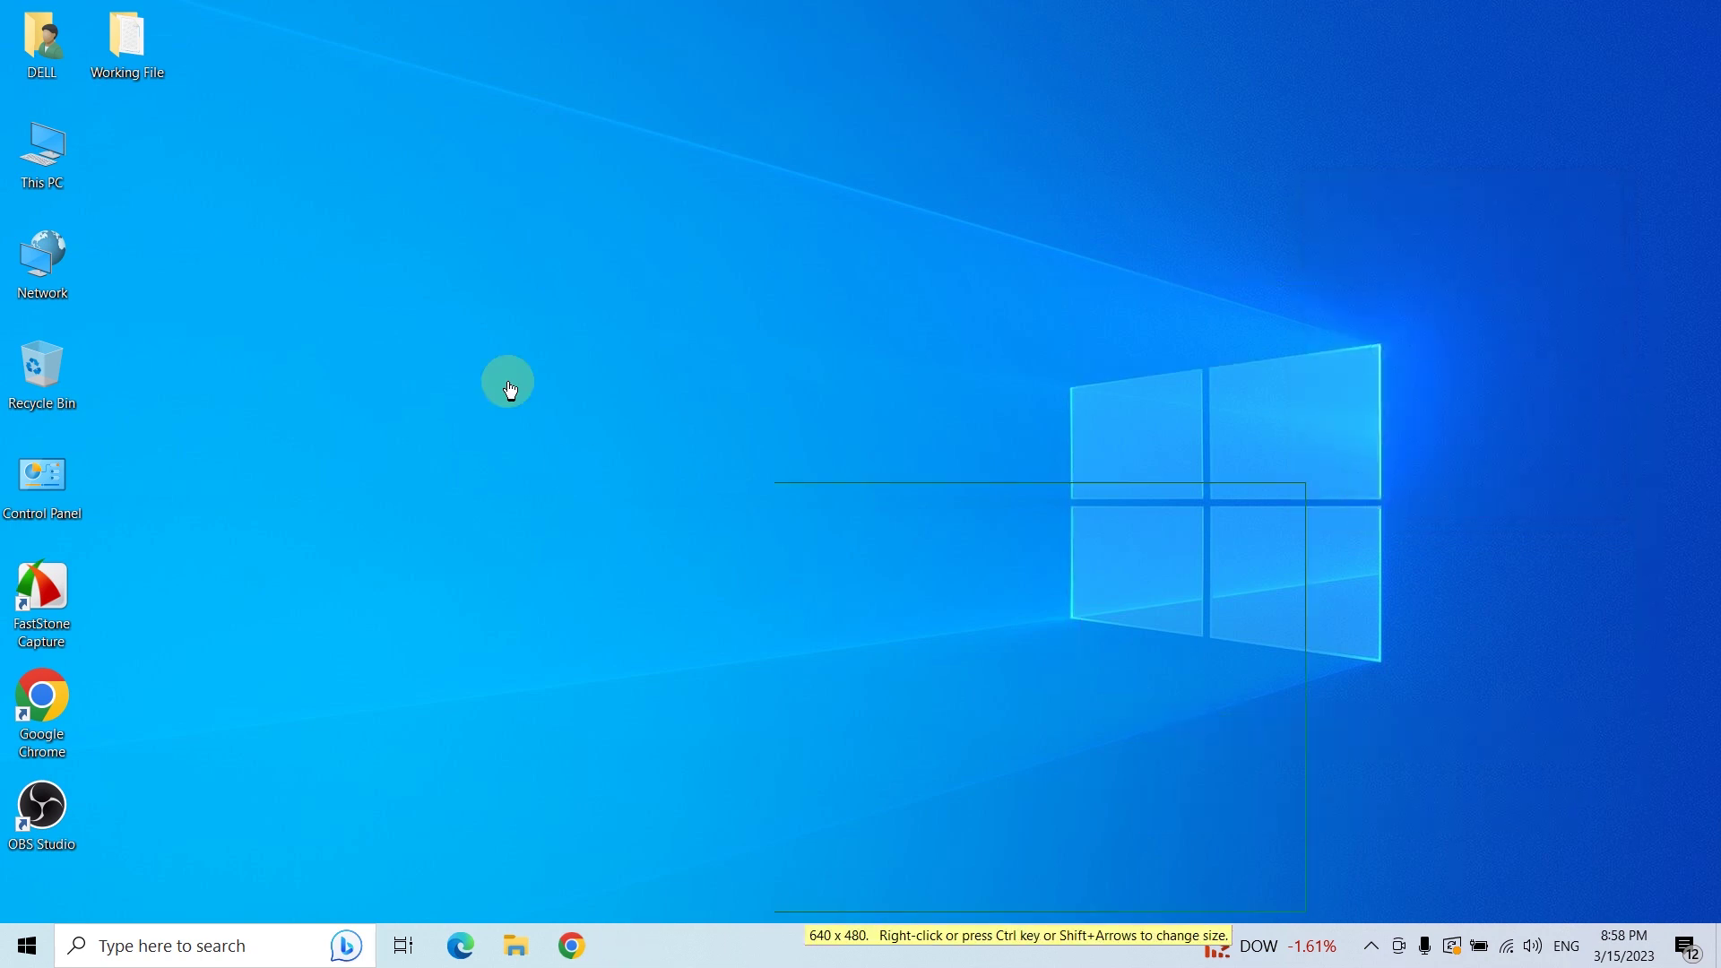
pyautogui.rightClick(715, 413)
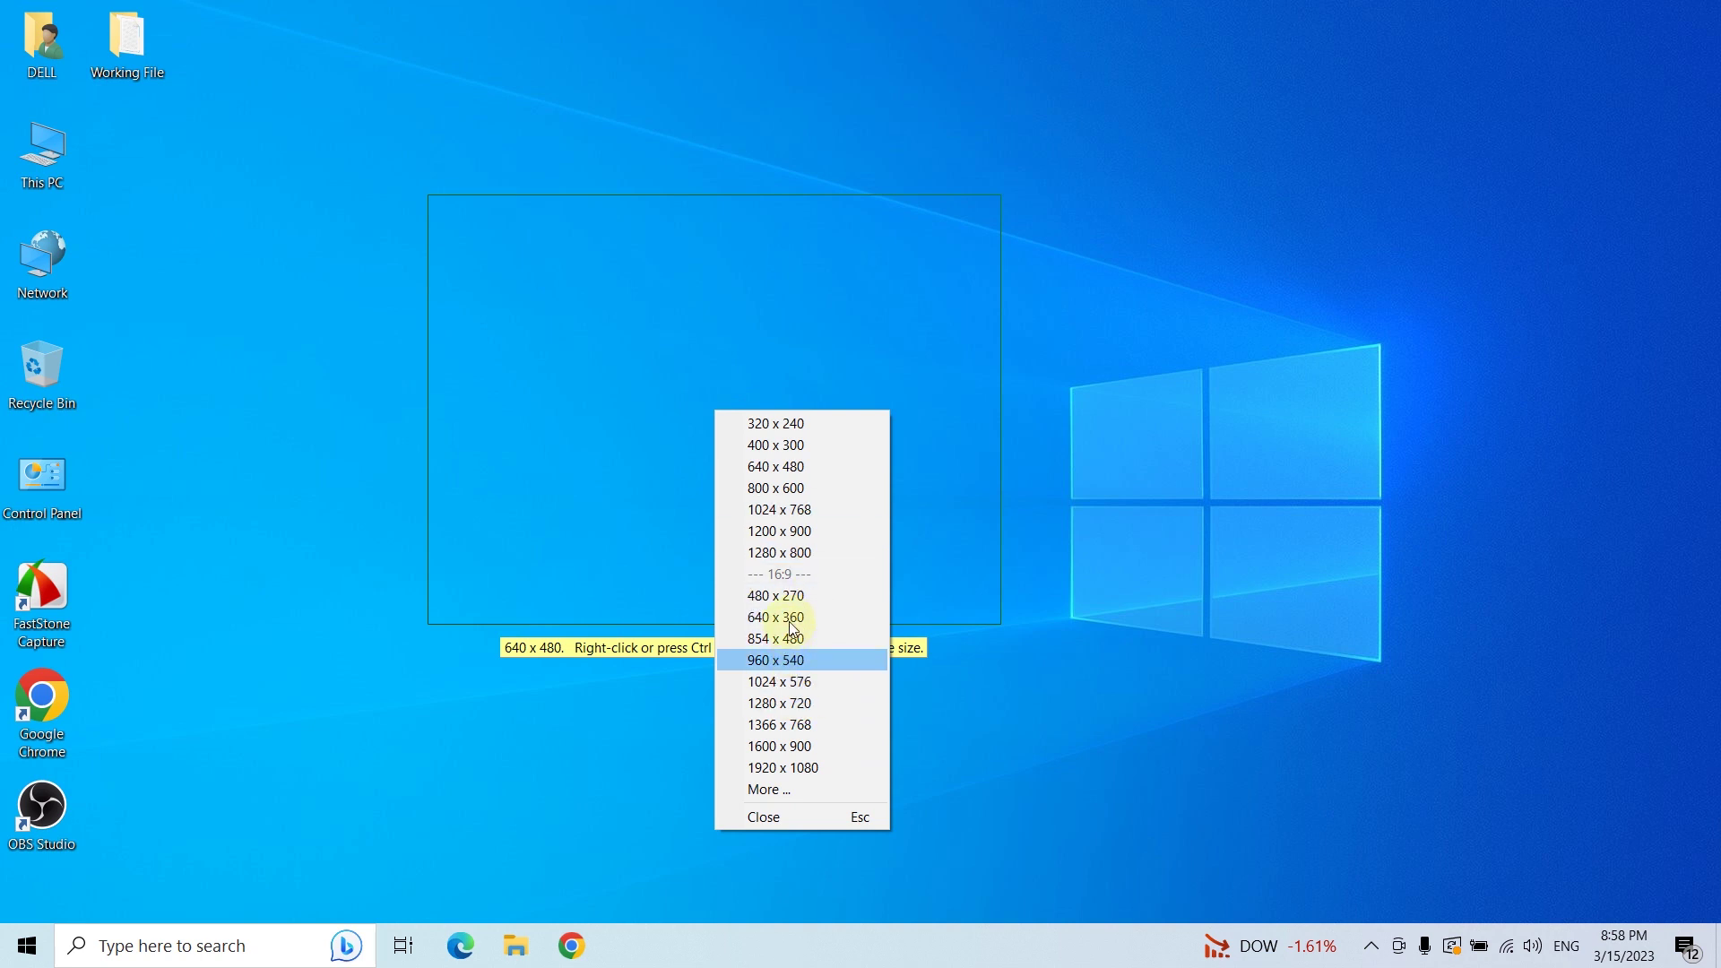
pyautogui.click(804, 707)
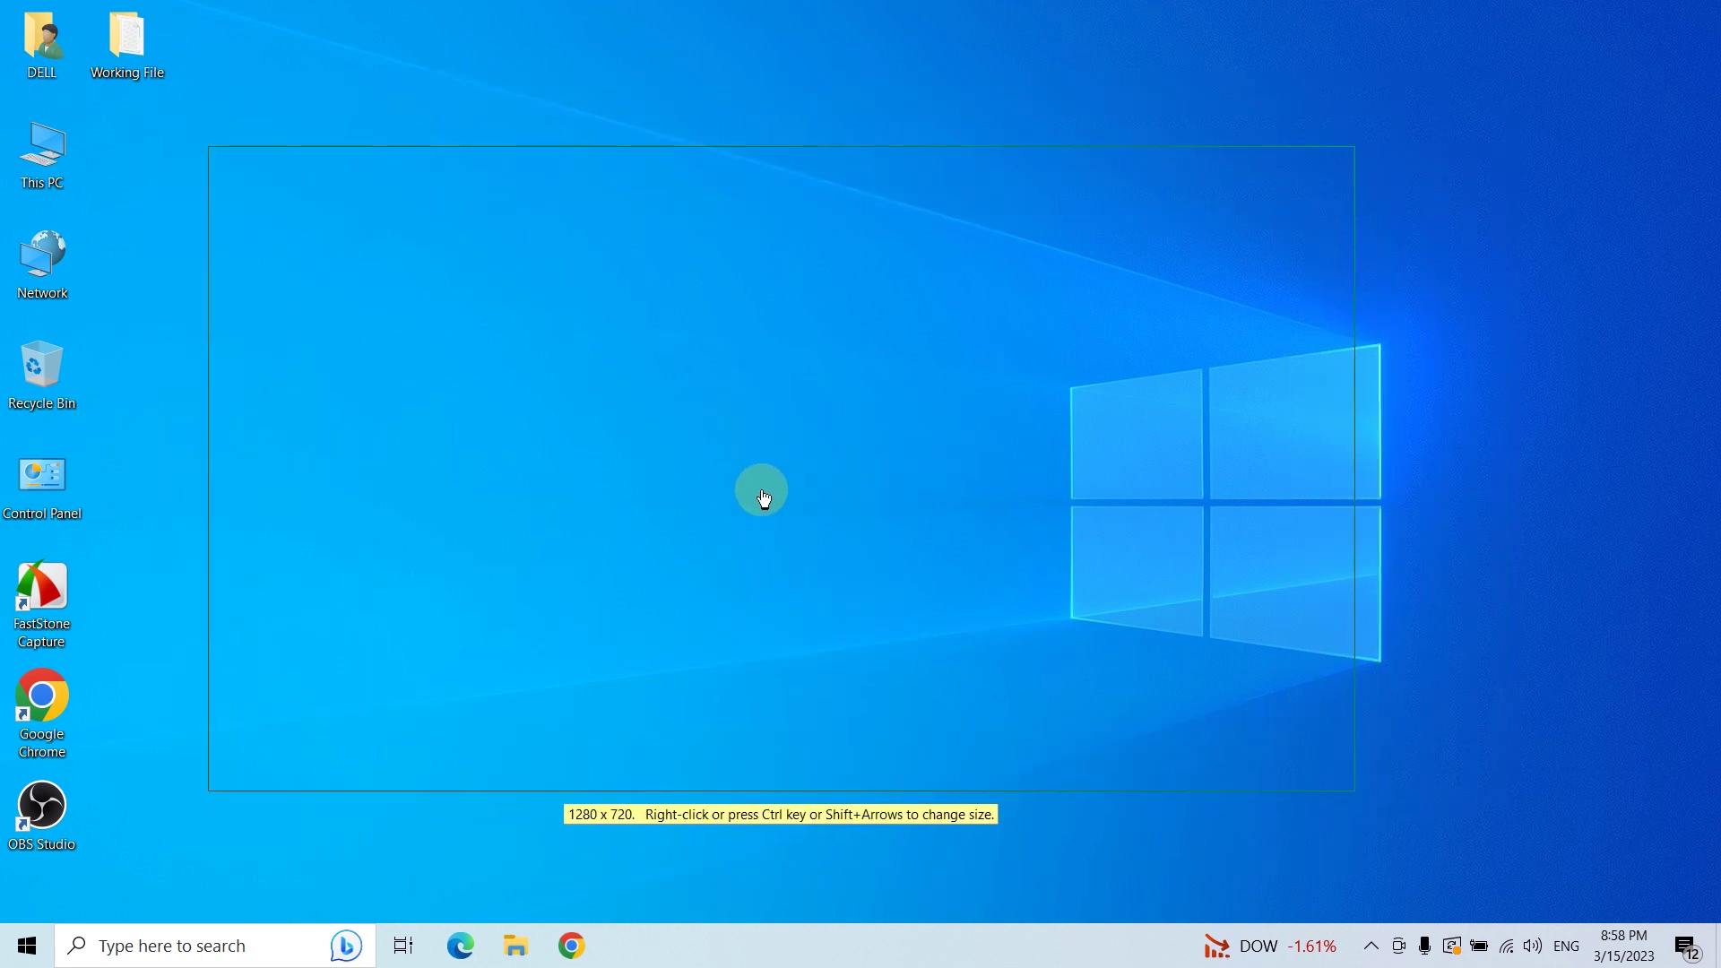
pyautogui.click(788, 446)
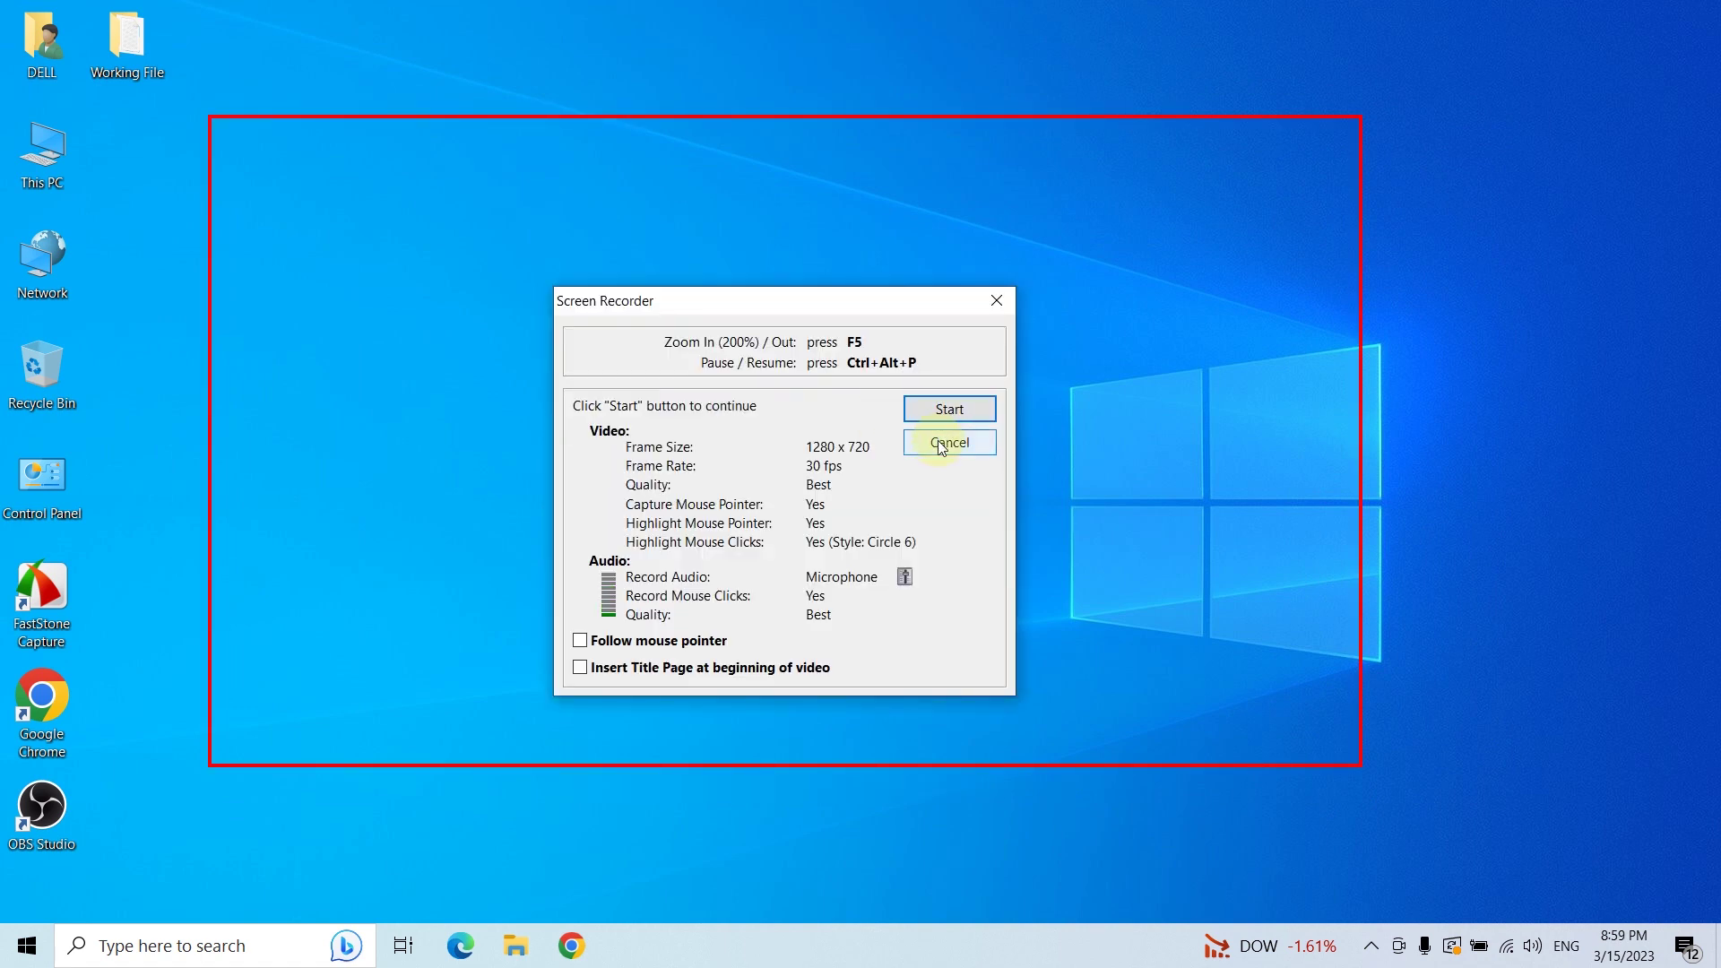
pyautogui.click(946, 441)
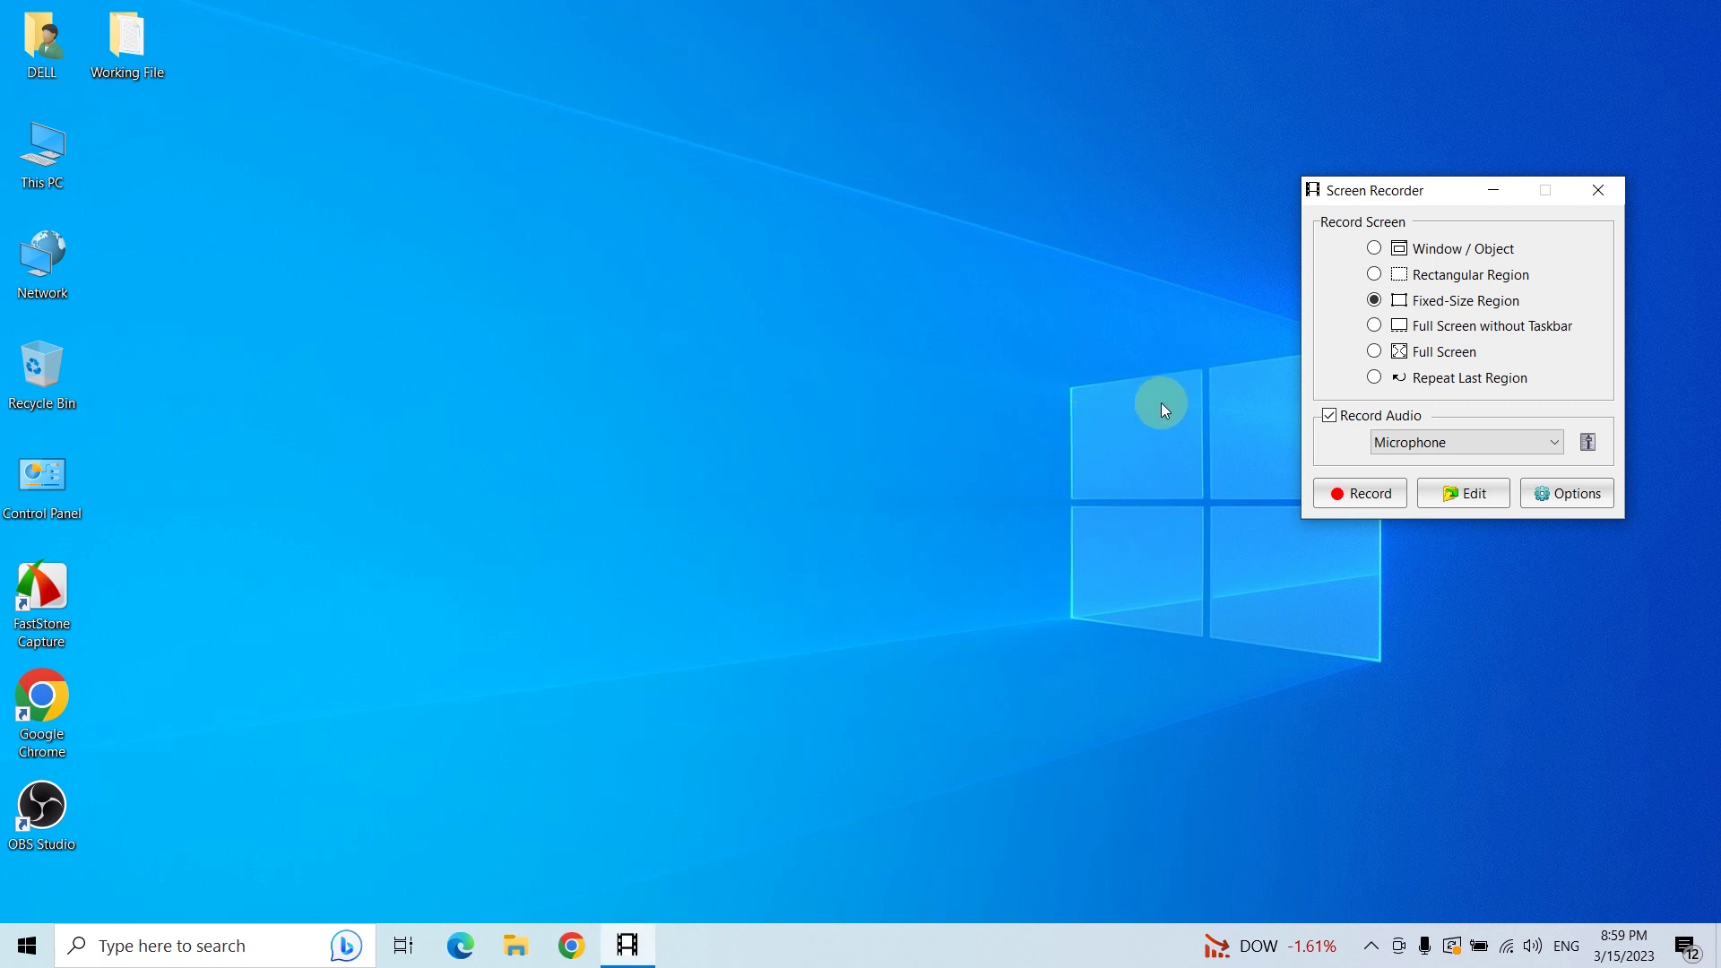
# - Set up a Full Screen without Taskbar recording and cancel it before starting
pyautogui.click(1374, 328)
pyautogui.click(1380, 500)
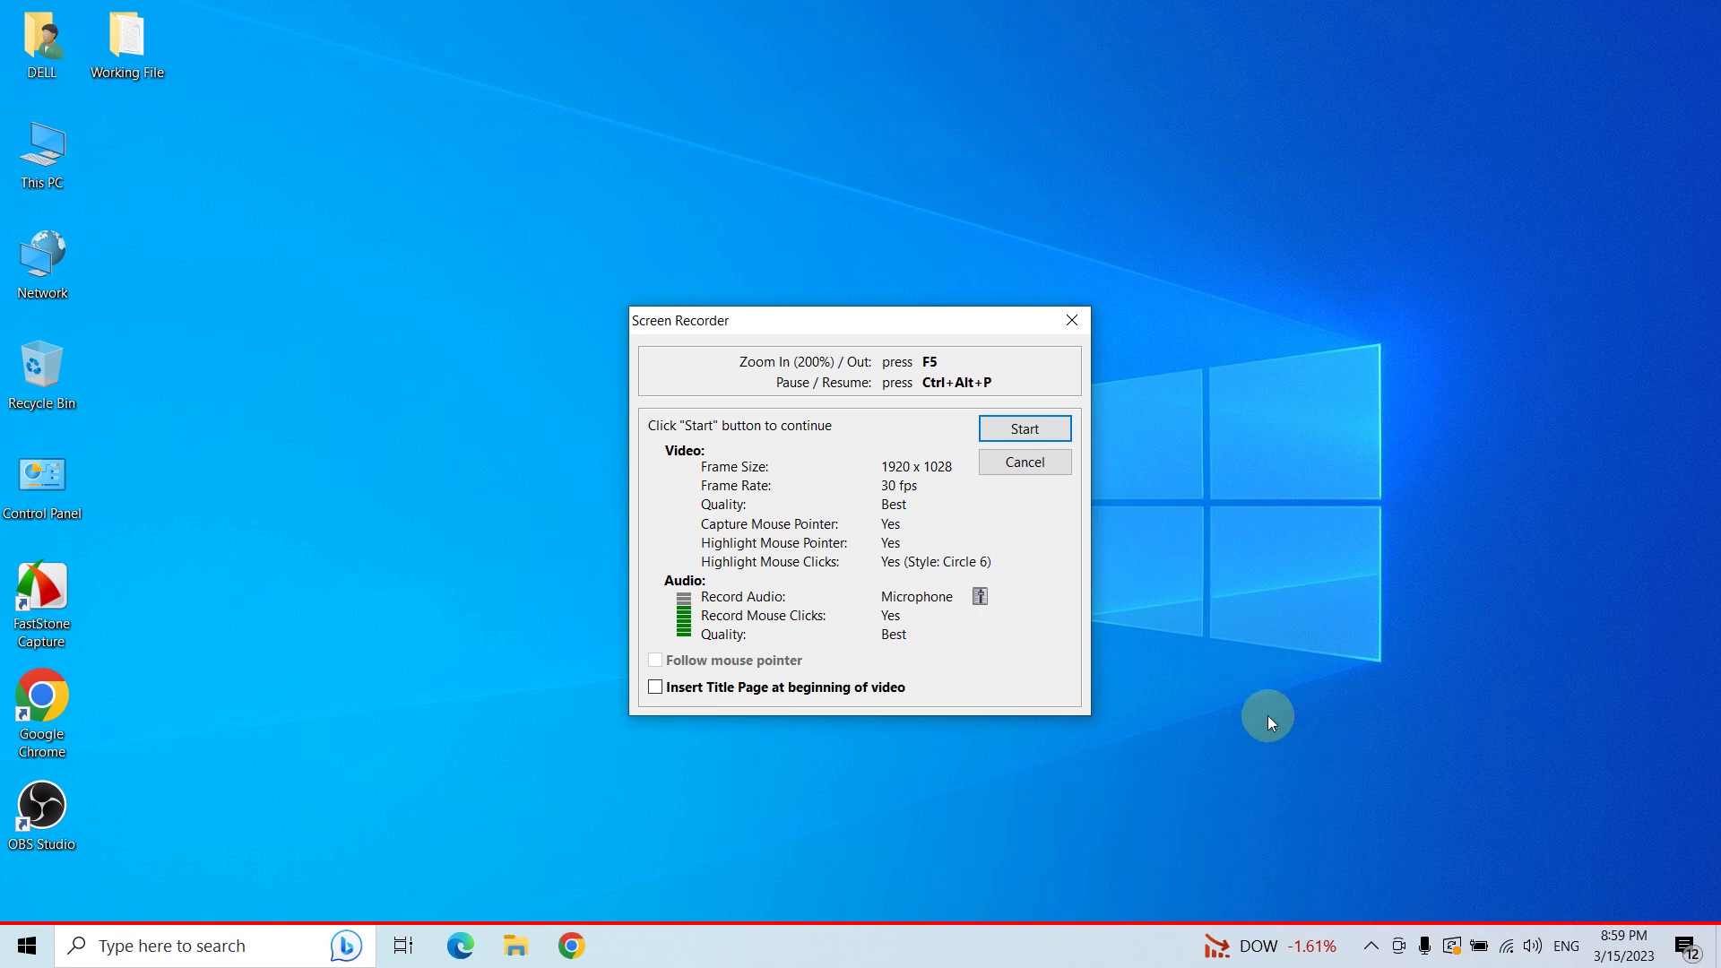
pyautogui.press('Escape')
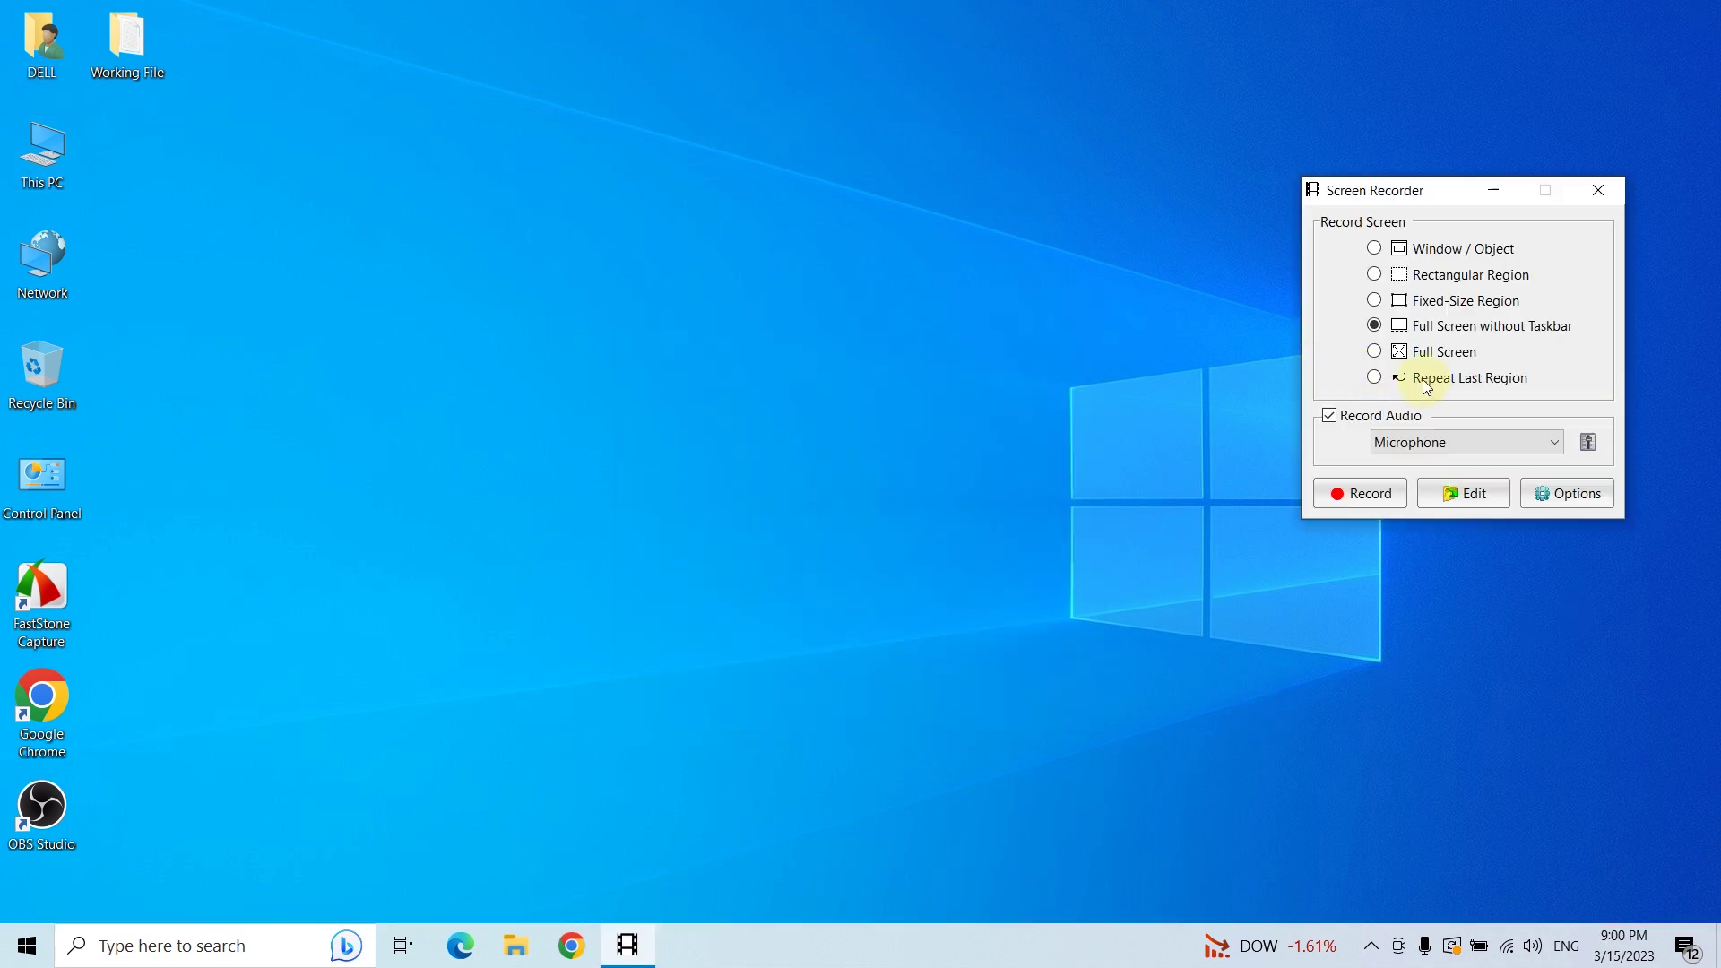
# - Set up a Full Screen recording including the taskbar and cancel it before starting
pyautogui.click(1375, 352)
pyautogui.click(1349, 503)
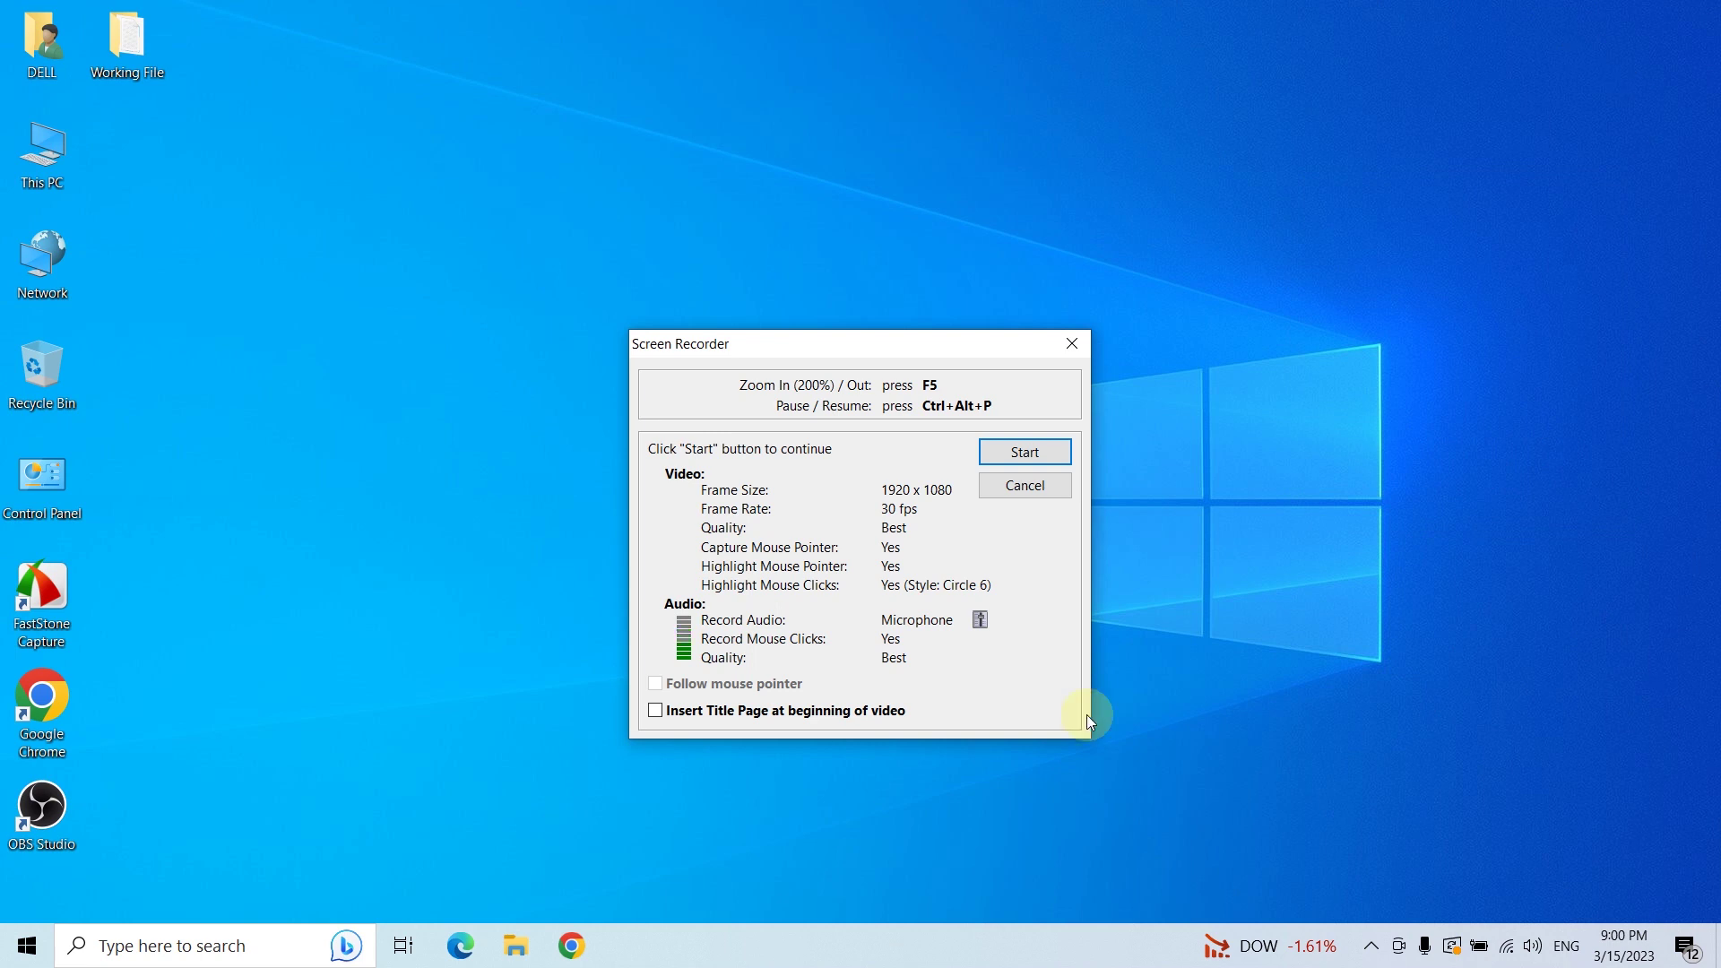
pyautogui.moveTo(887, 346); pyautogui.dragTo(1342, 274)
pyautogui.press('Escape')
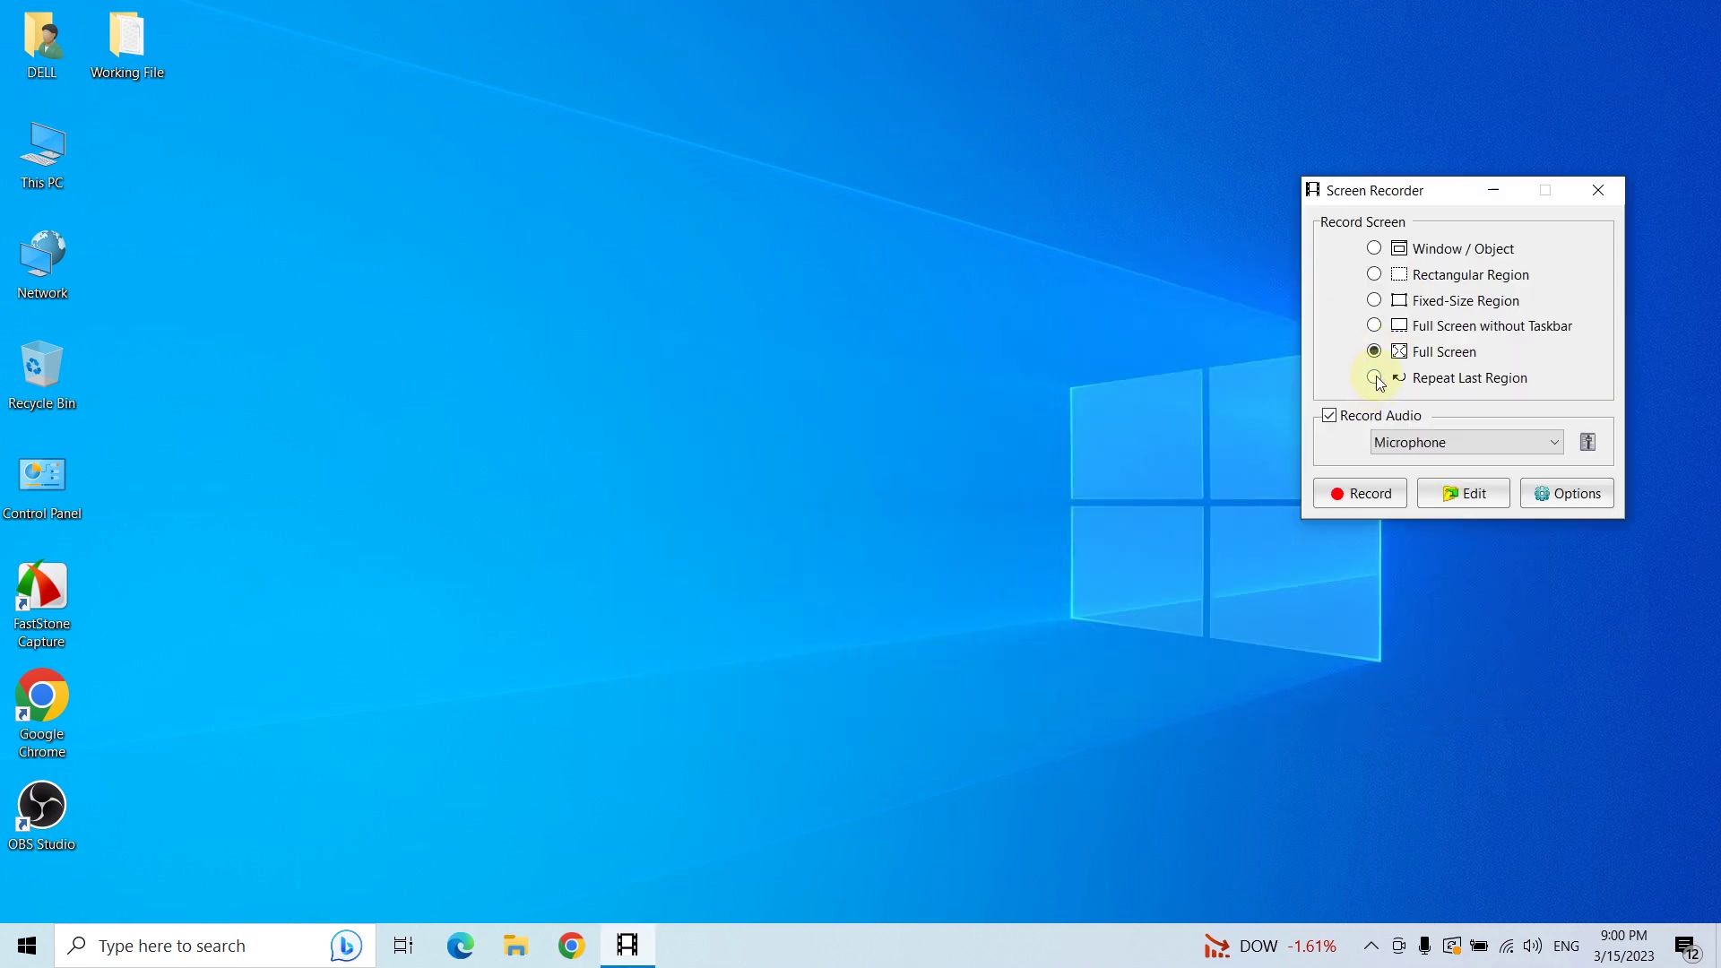
# - Select Repeat Last Region as the capture mode and switch audio recording off and back on
pyautogui.click(1375, 377)
pyautogui.click(1331, 418)
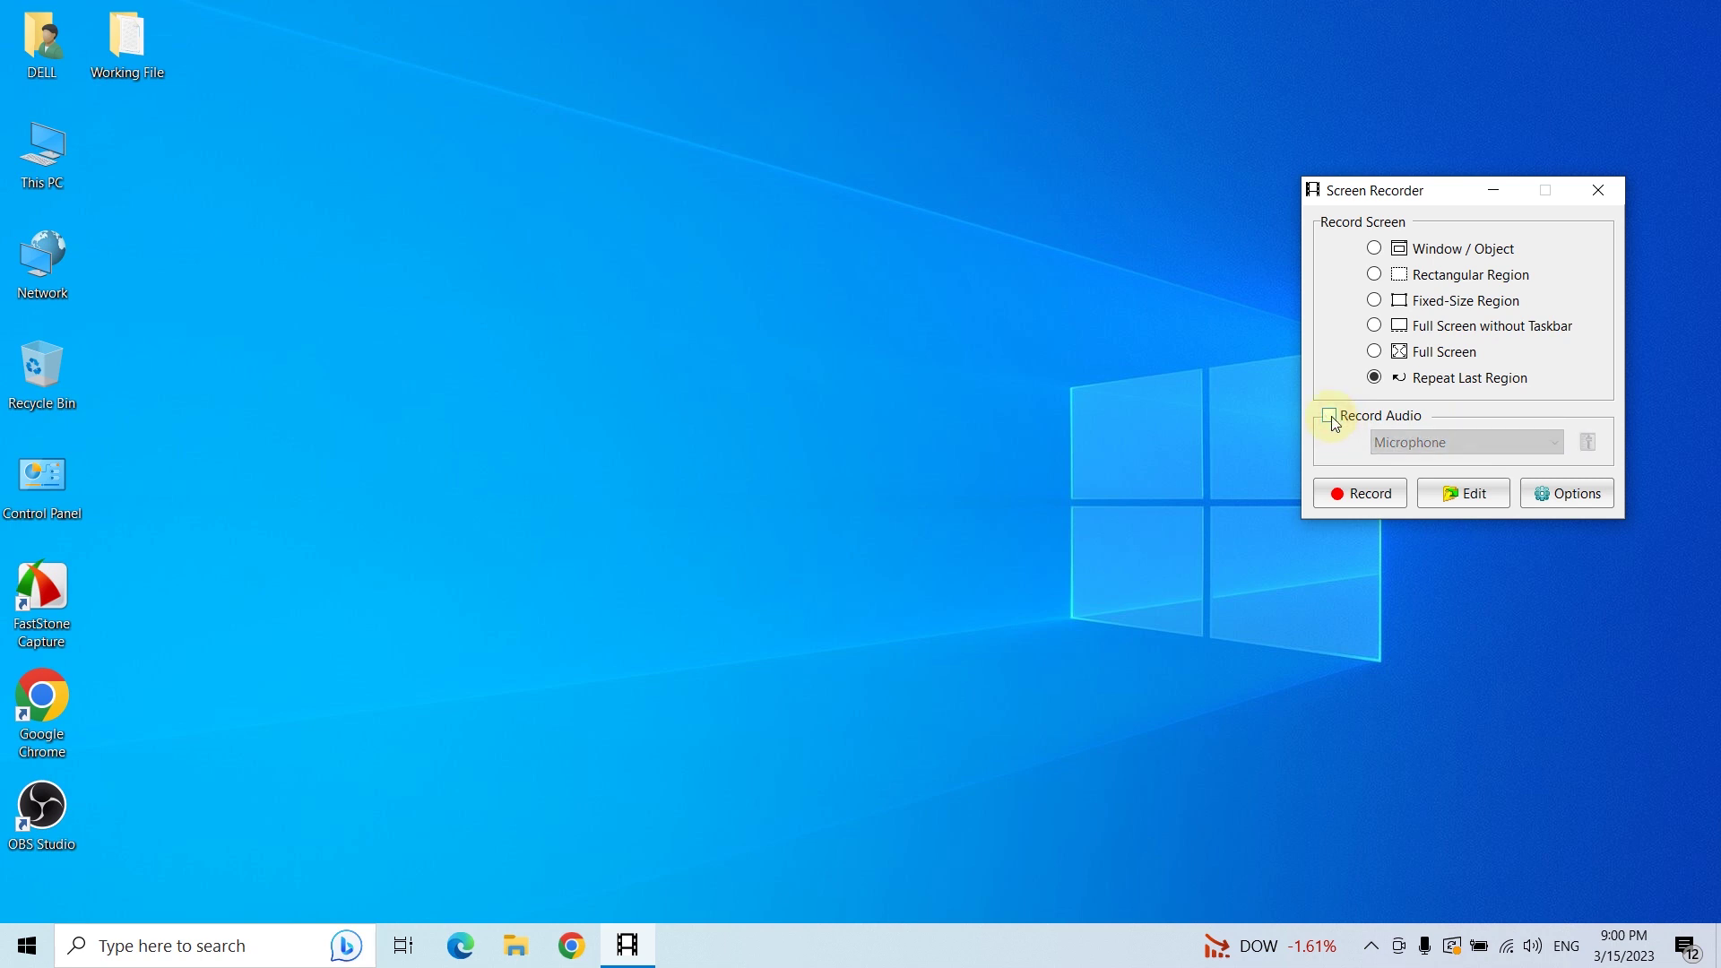
pyautogui.click(1332, 416)
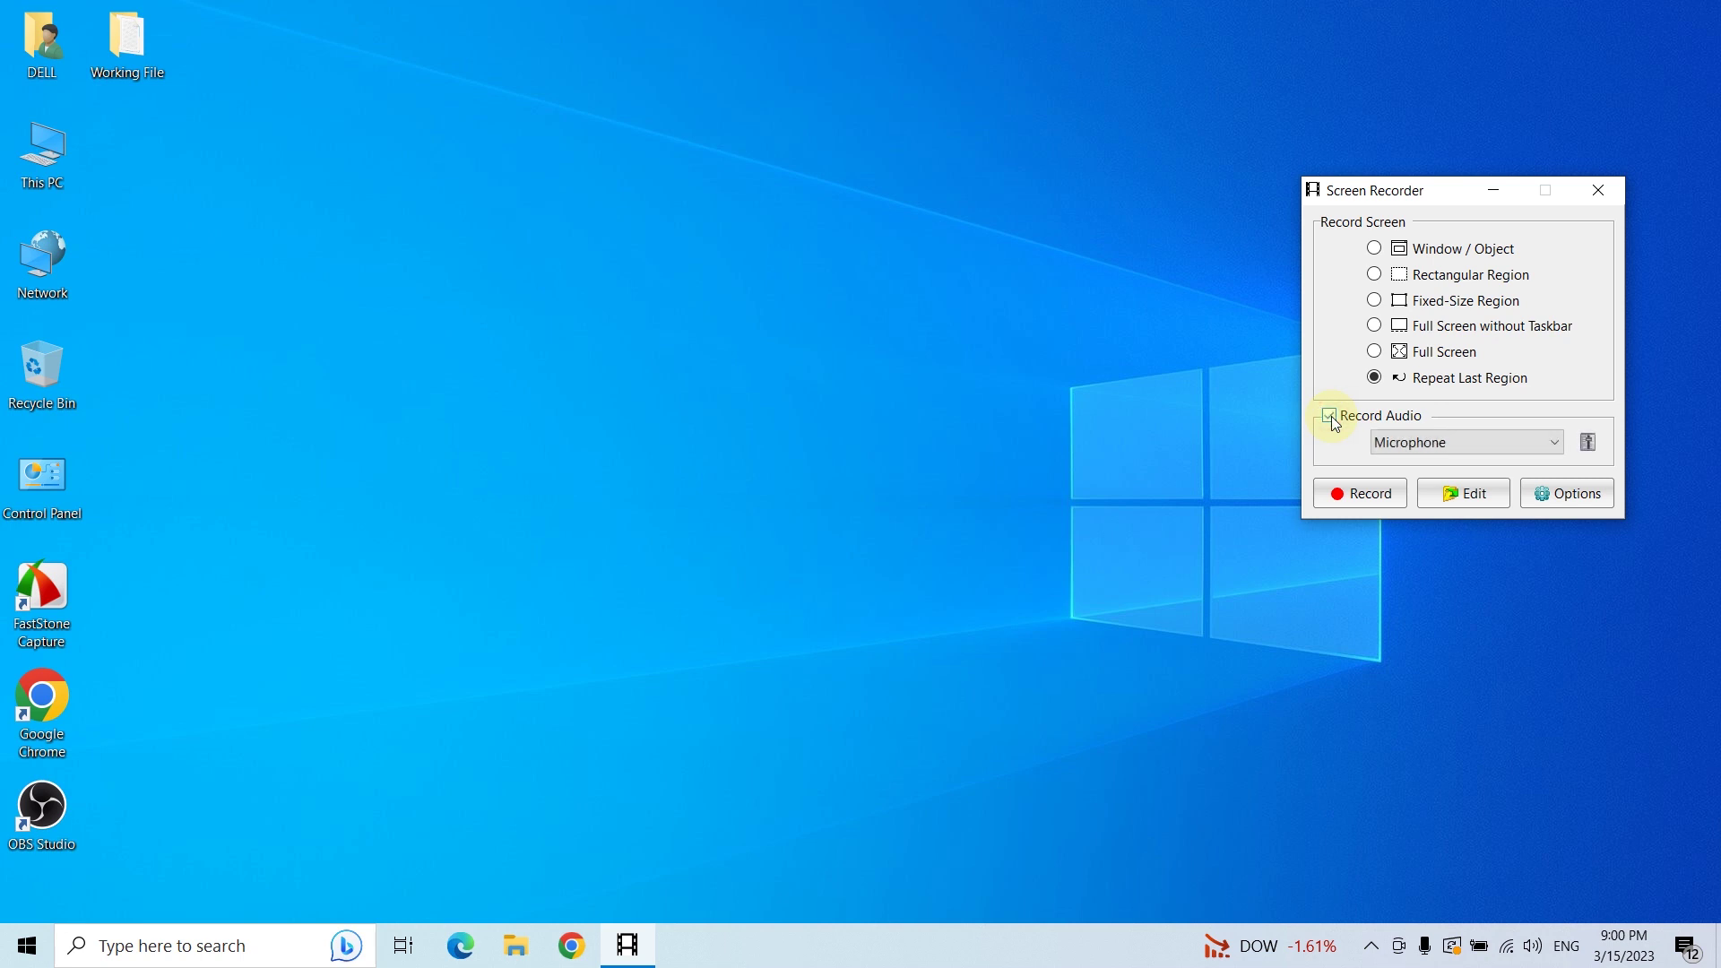
# - Review the recorder's audio source choices, and inspect the recording devices and sound scheme in the Windows Sound settings
pyautogui.click(1560, 443)
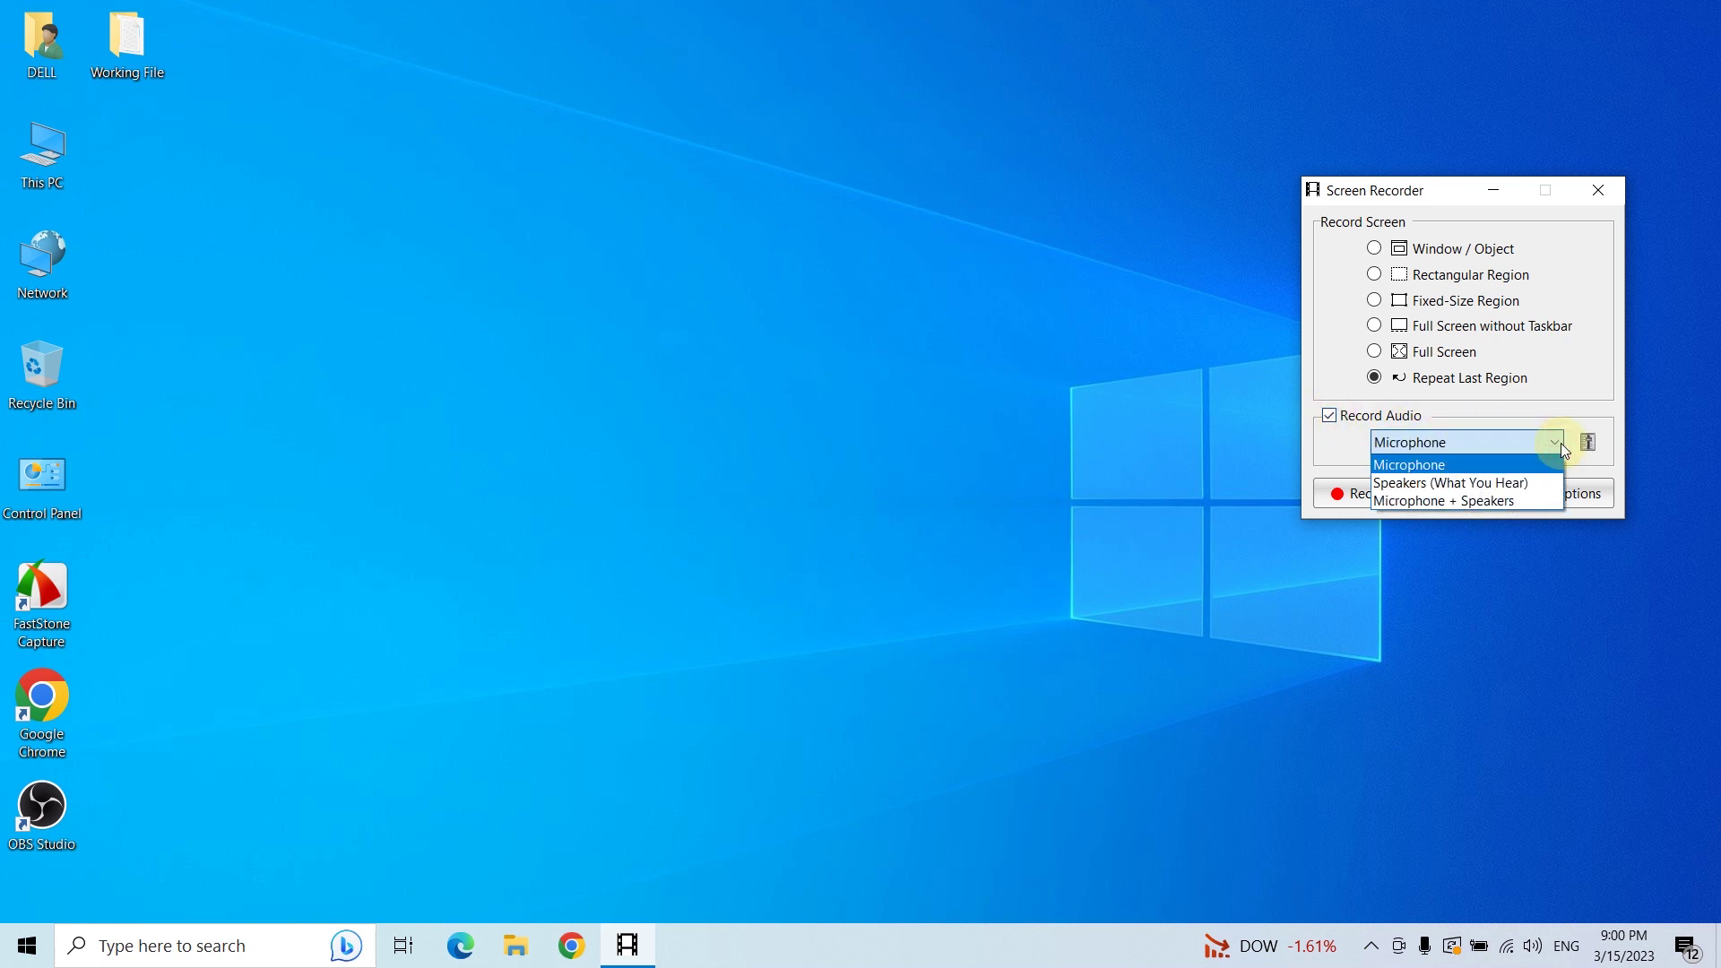
pyautogui.click(1562, 443)
pyautogui.click(1588, 448)
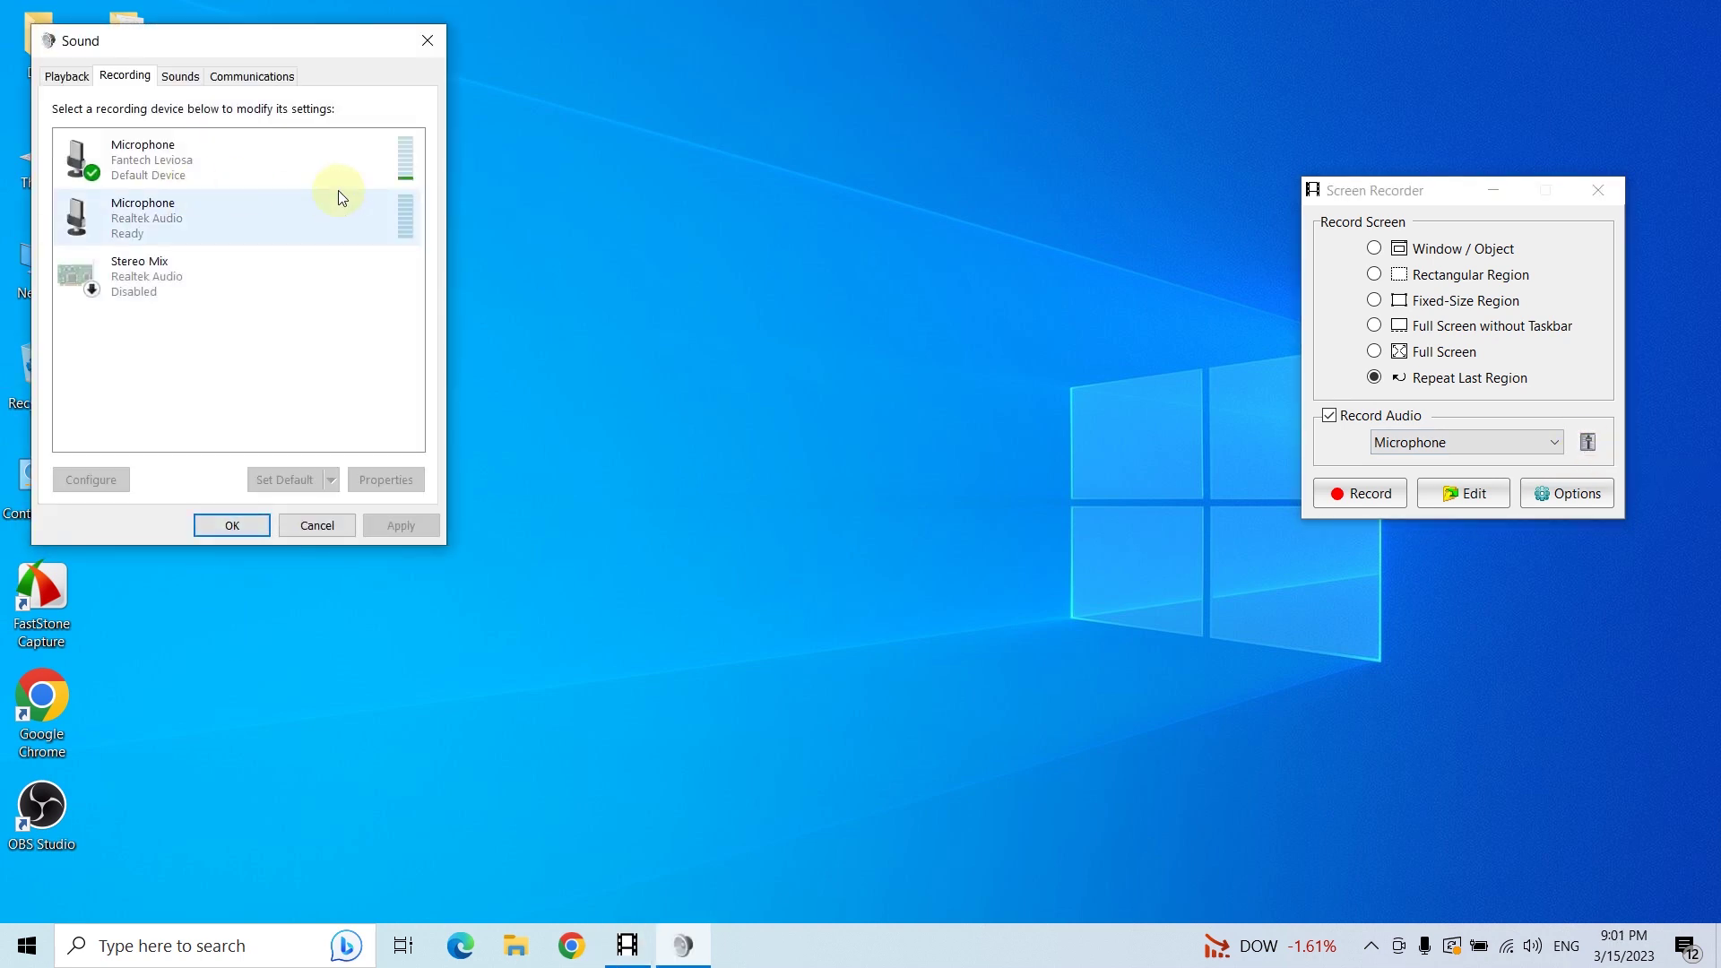
pyautogui.click(182, 77)
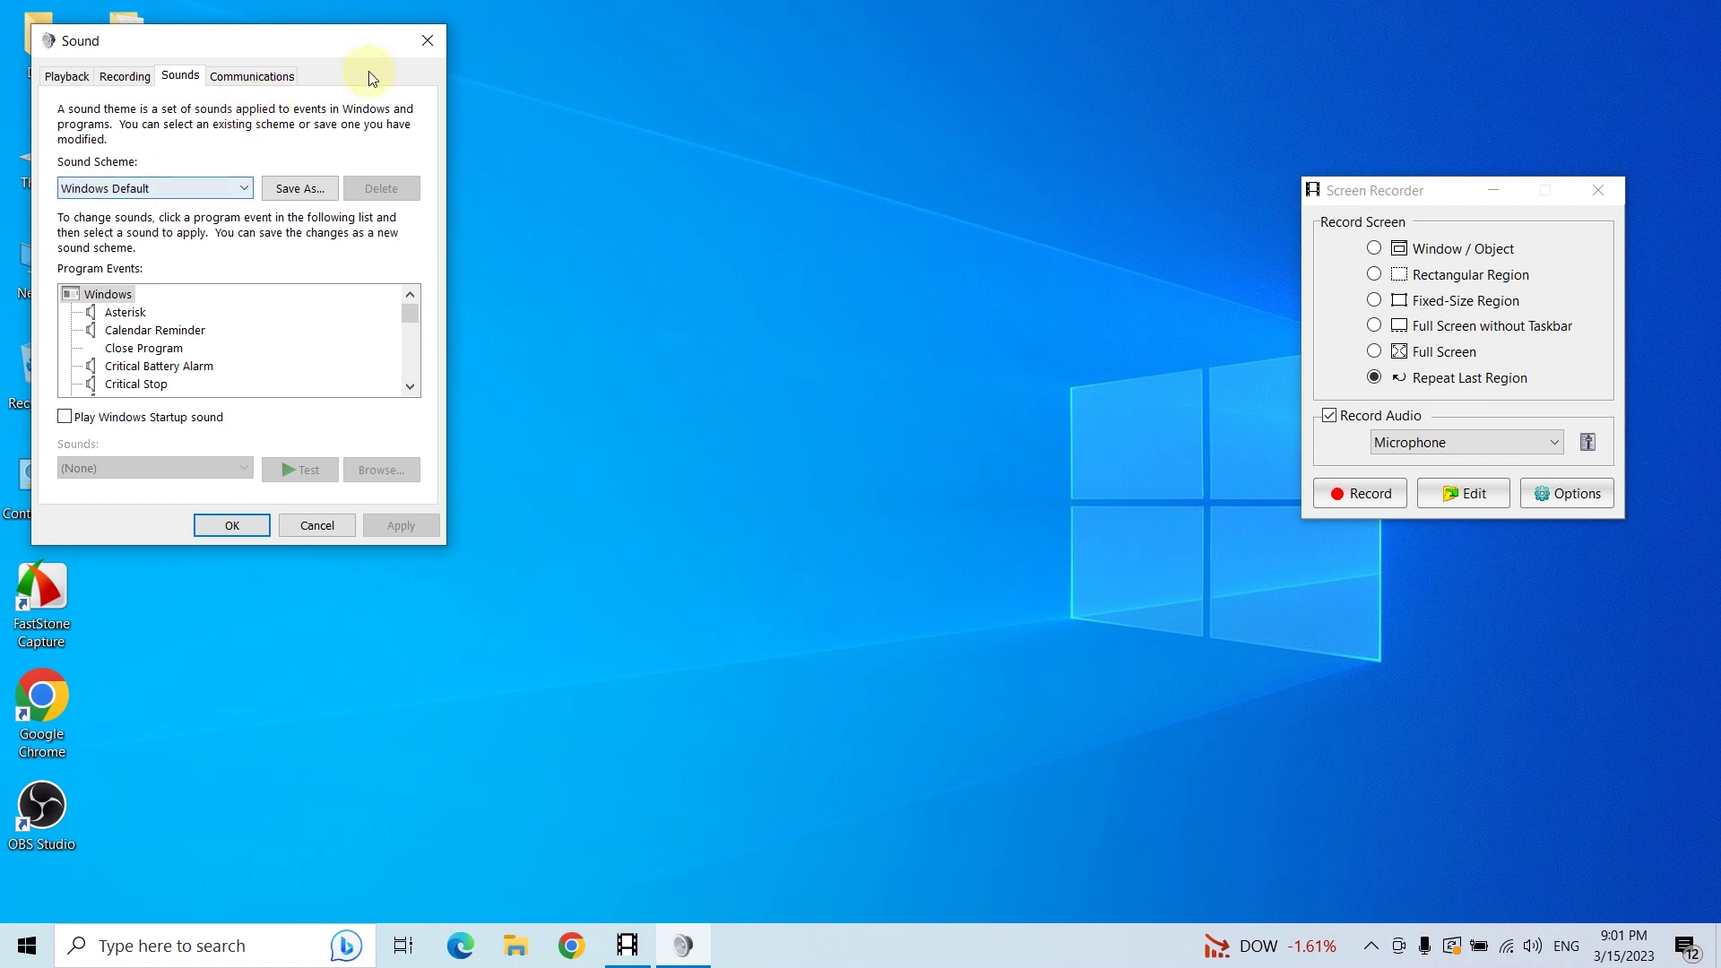
pyautogui.click(428, 40)
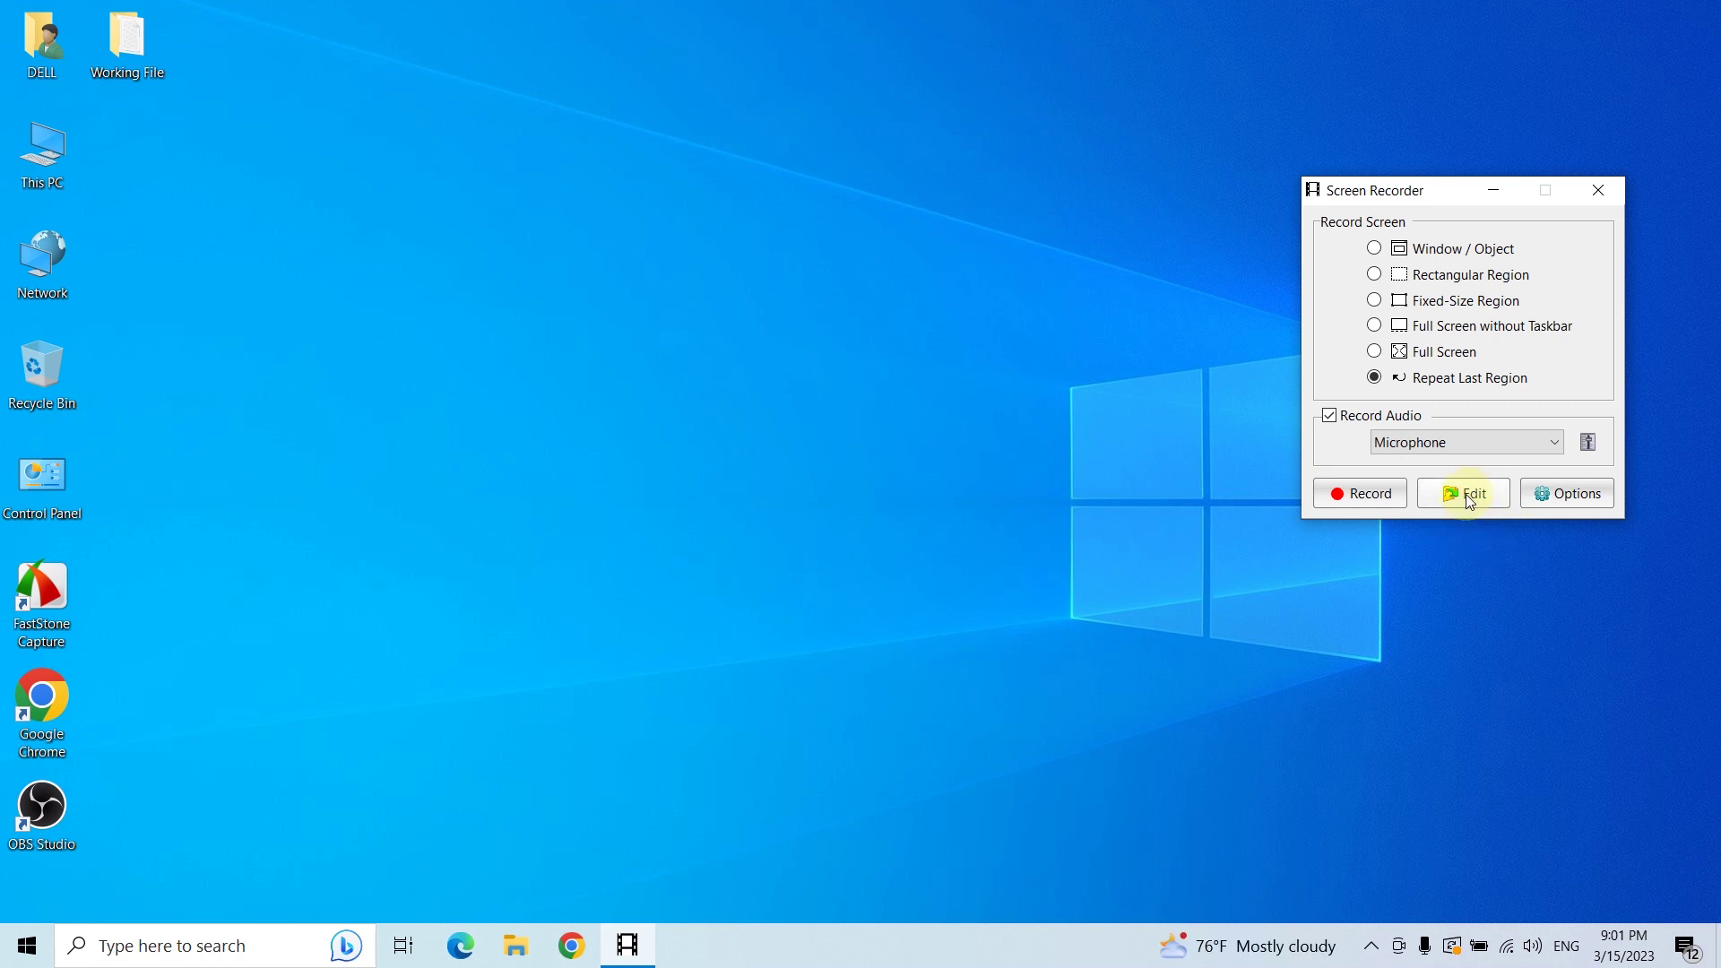
# - Open the recorder's options and set the video frame rate to 30 frames per second
pyautogui.click(1560, 495)
pyautogui.click(1590, 502)
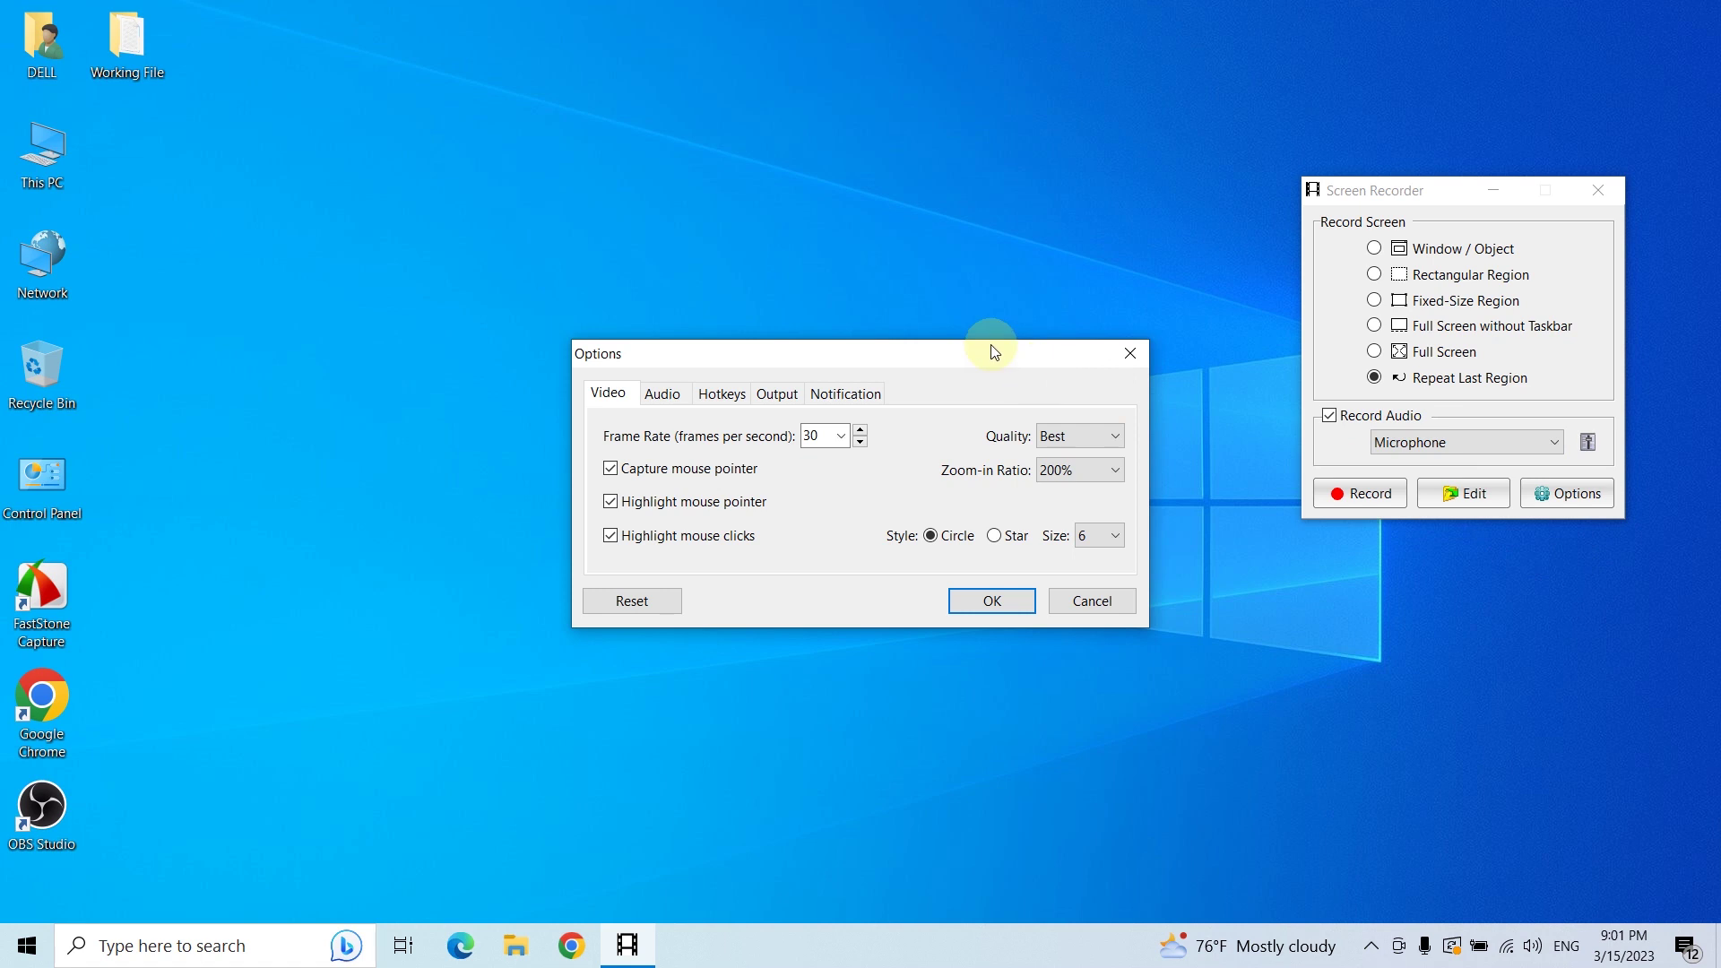
pyautogui.moveTo(994, 351); pyautogui.dragTo(992, 326)
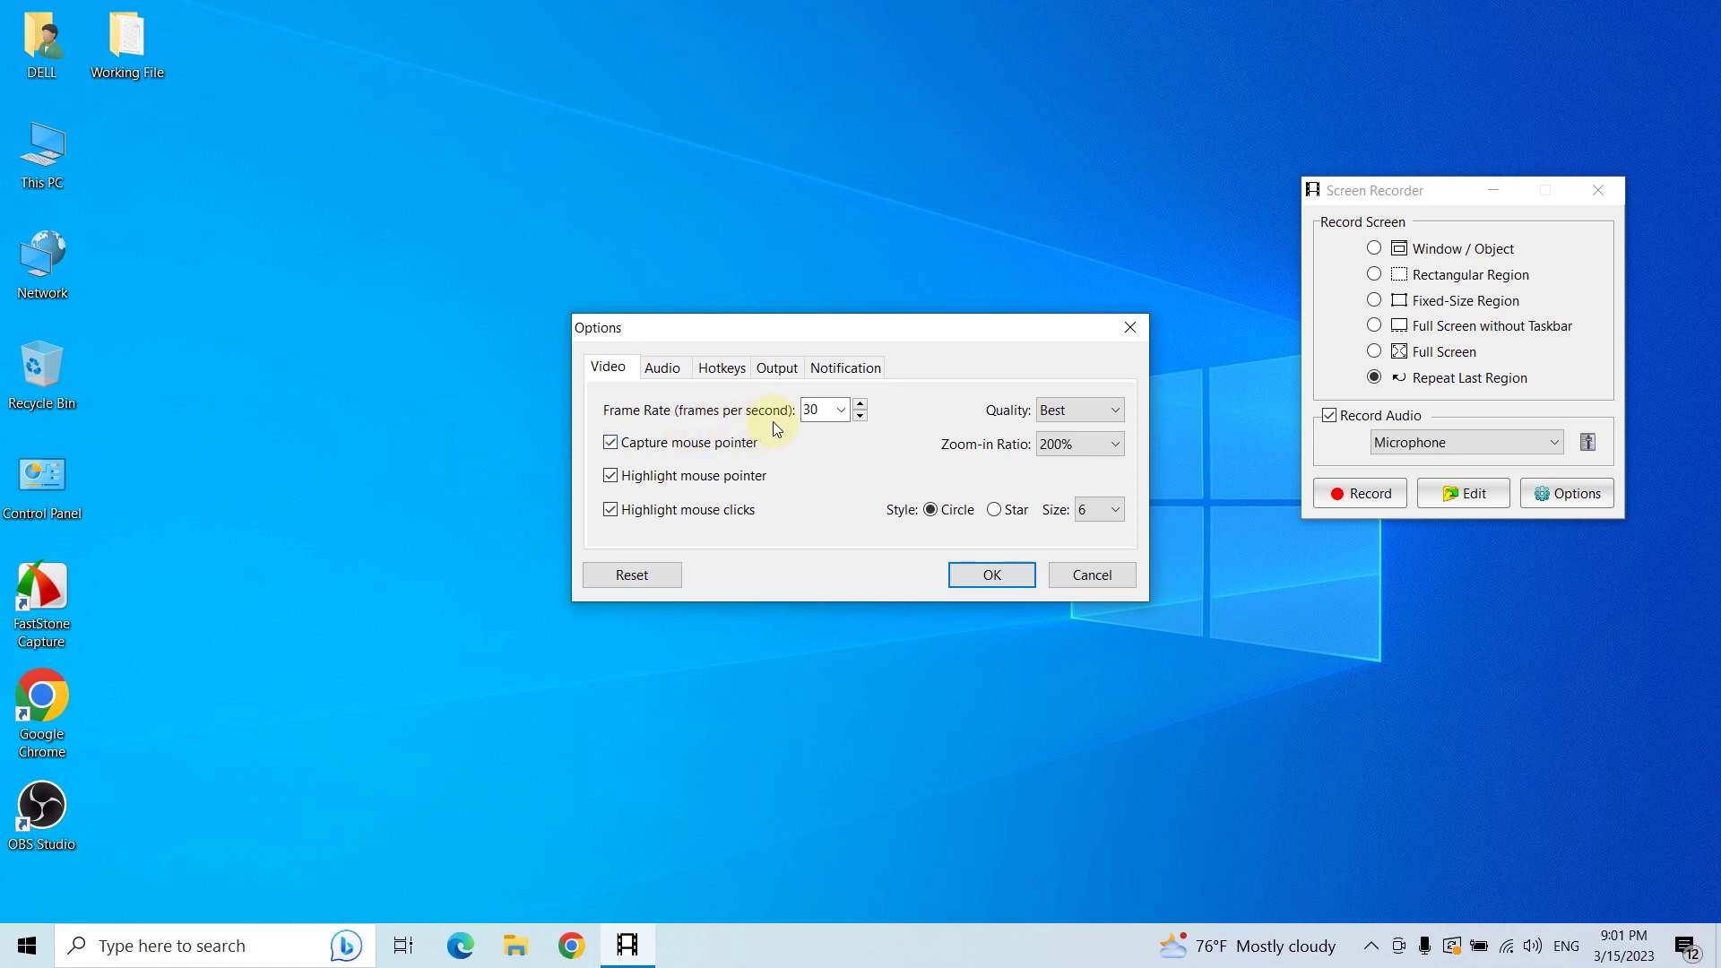
pyautogui.click(841, 411)
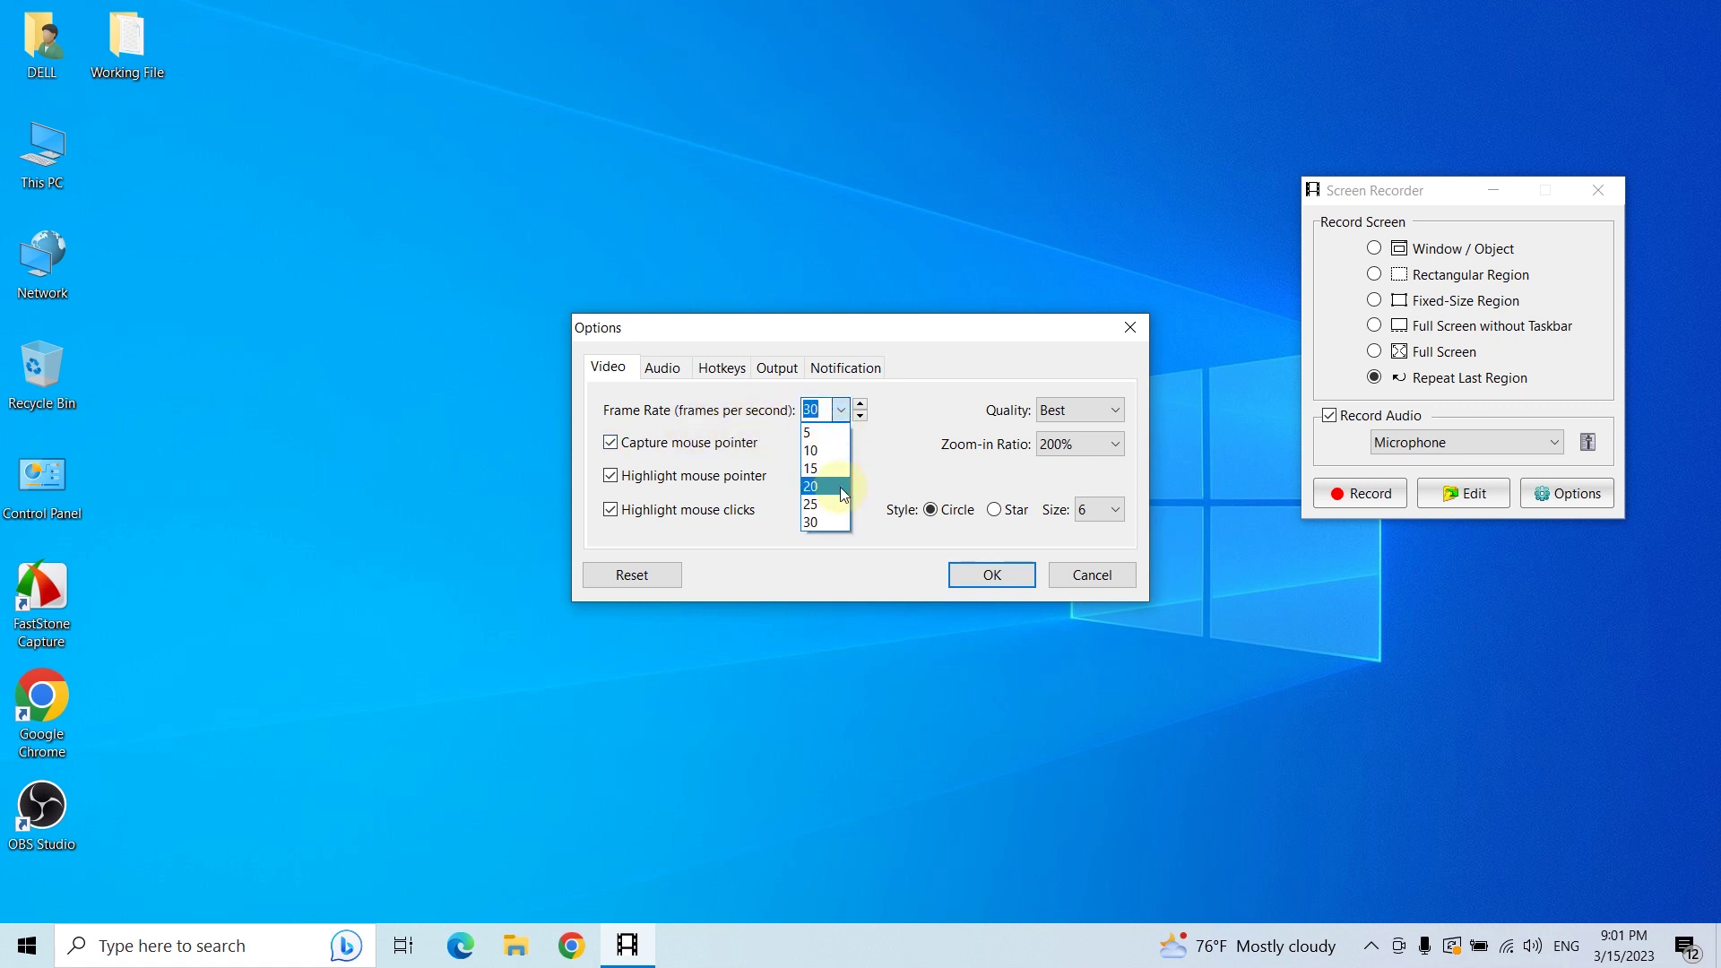
pyautogui.click(840, 523)
pyautogui.click(841, 410)
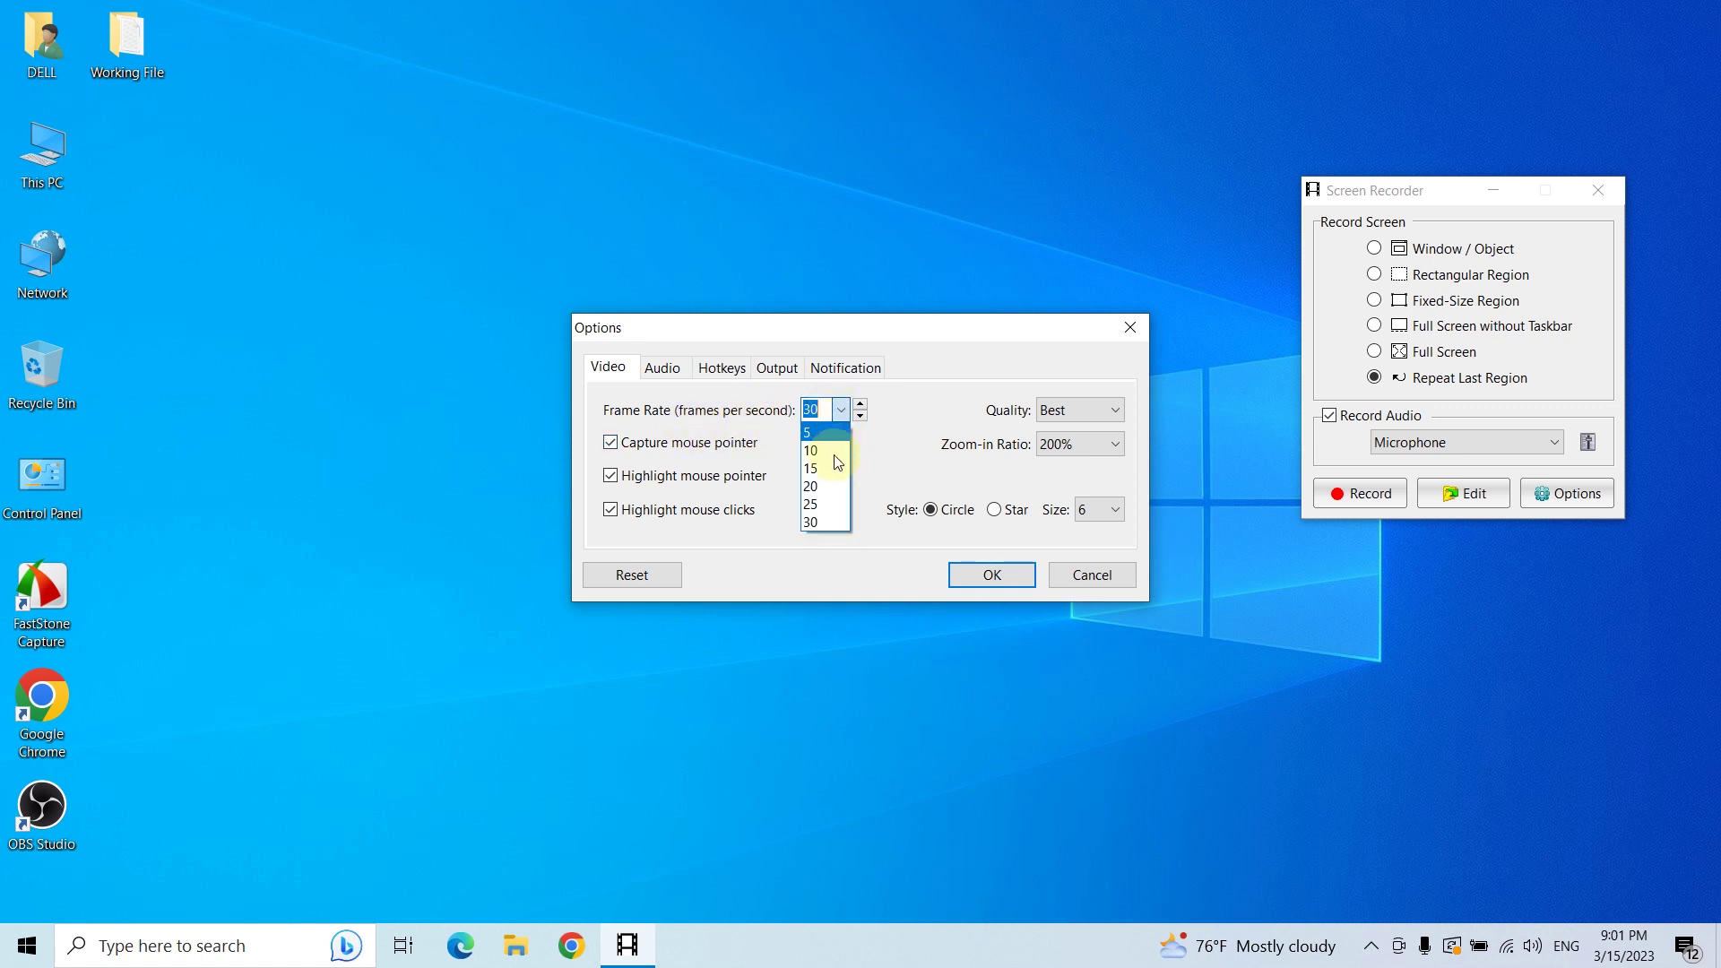
pyautogui.click(831, 538)
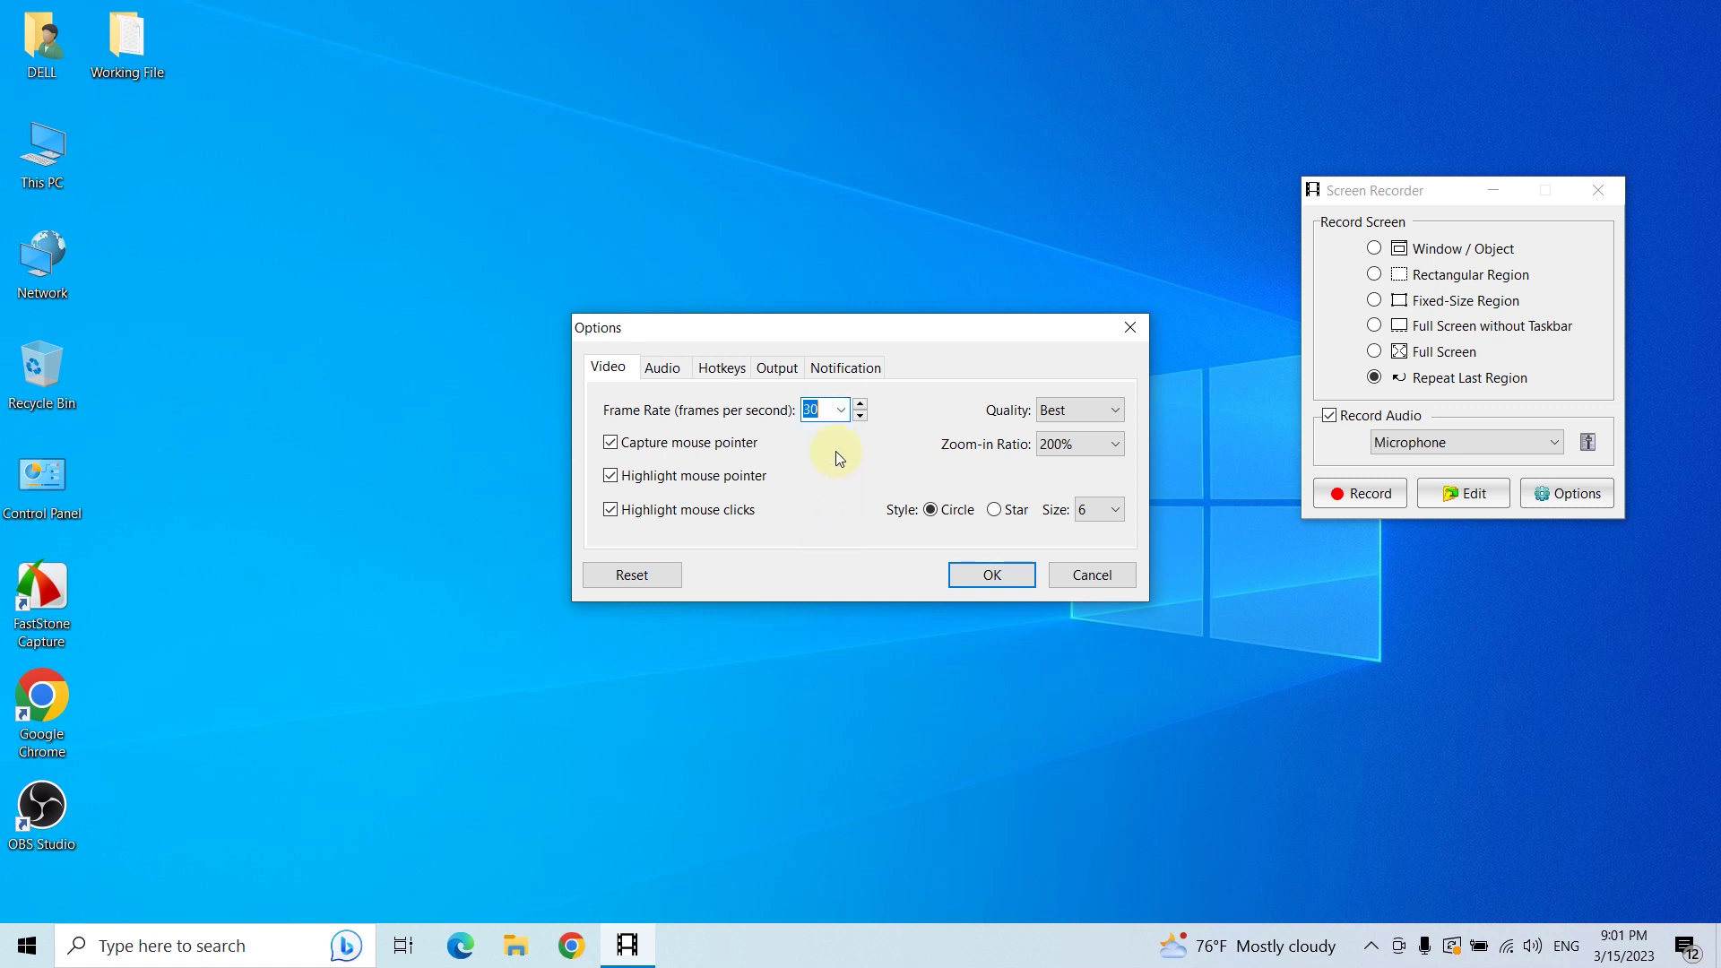
pyautogui.click(831, 409)
pyautogui.click(658, 454)
pyautogui.click(719, 455)
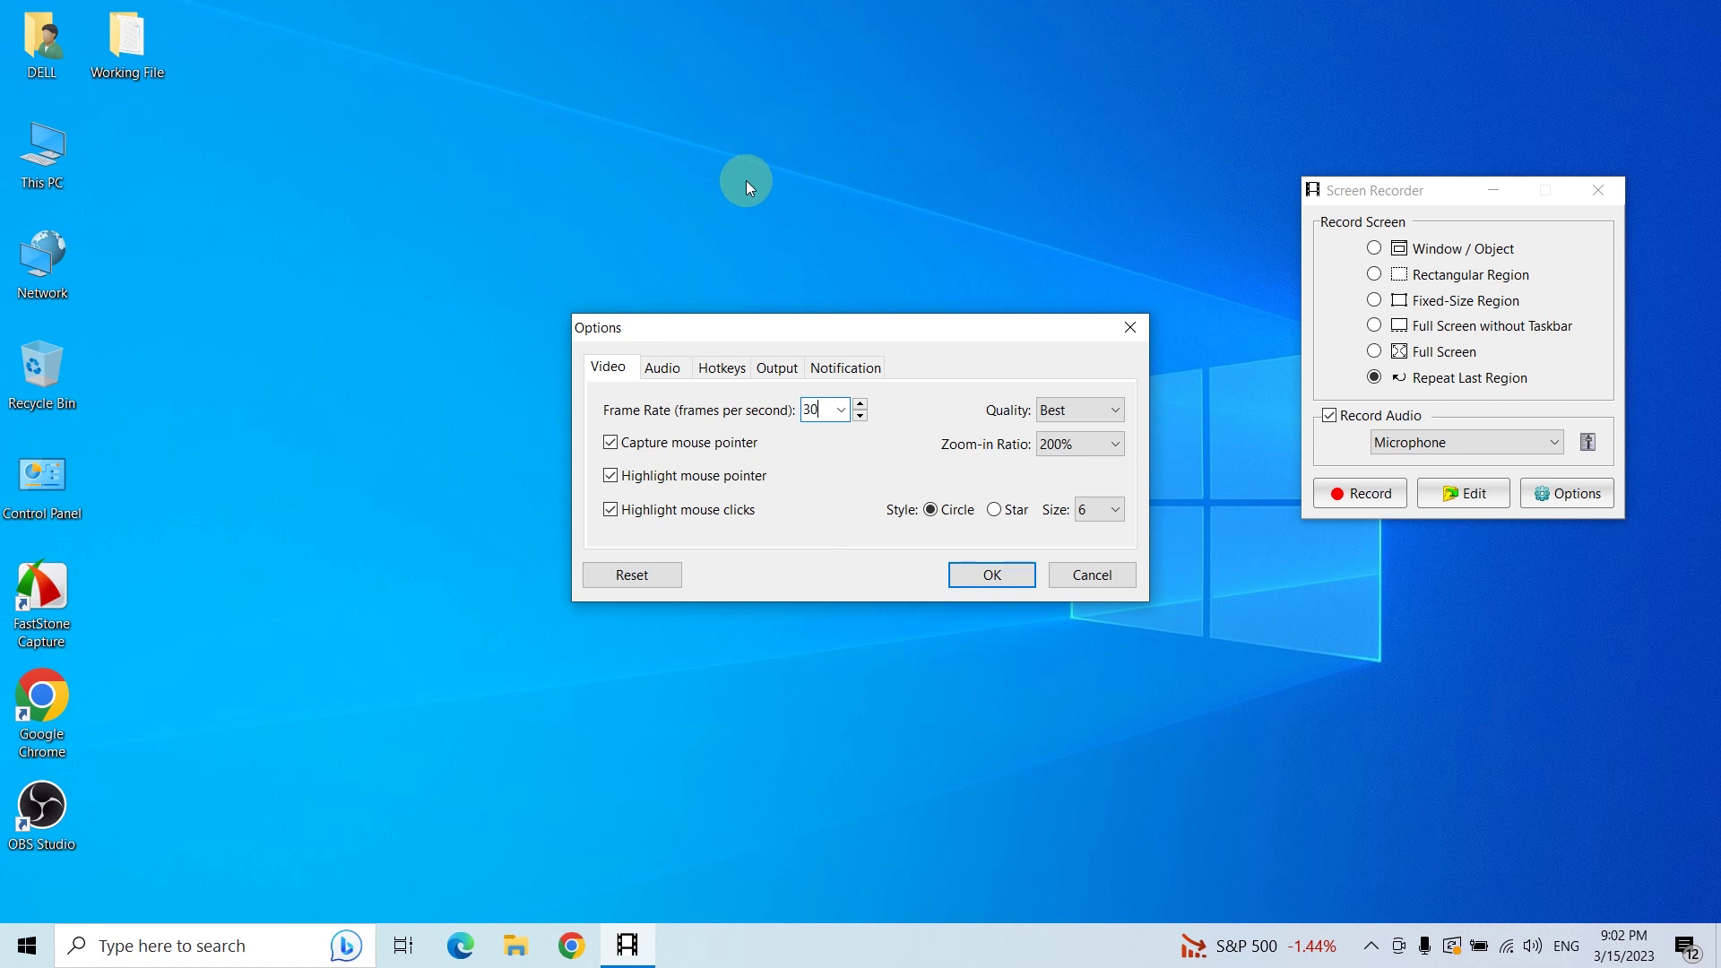
# - Switch mouse pointer capture off and back on, and do the same for mouse pointer highlighting
pyautogui.click(611, 444)
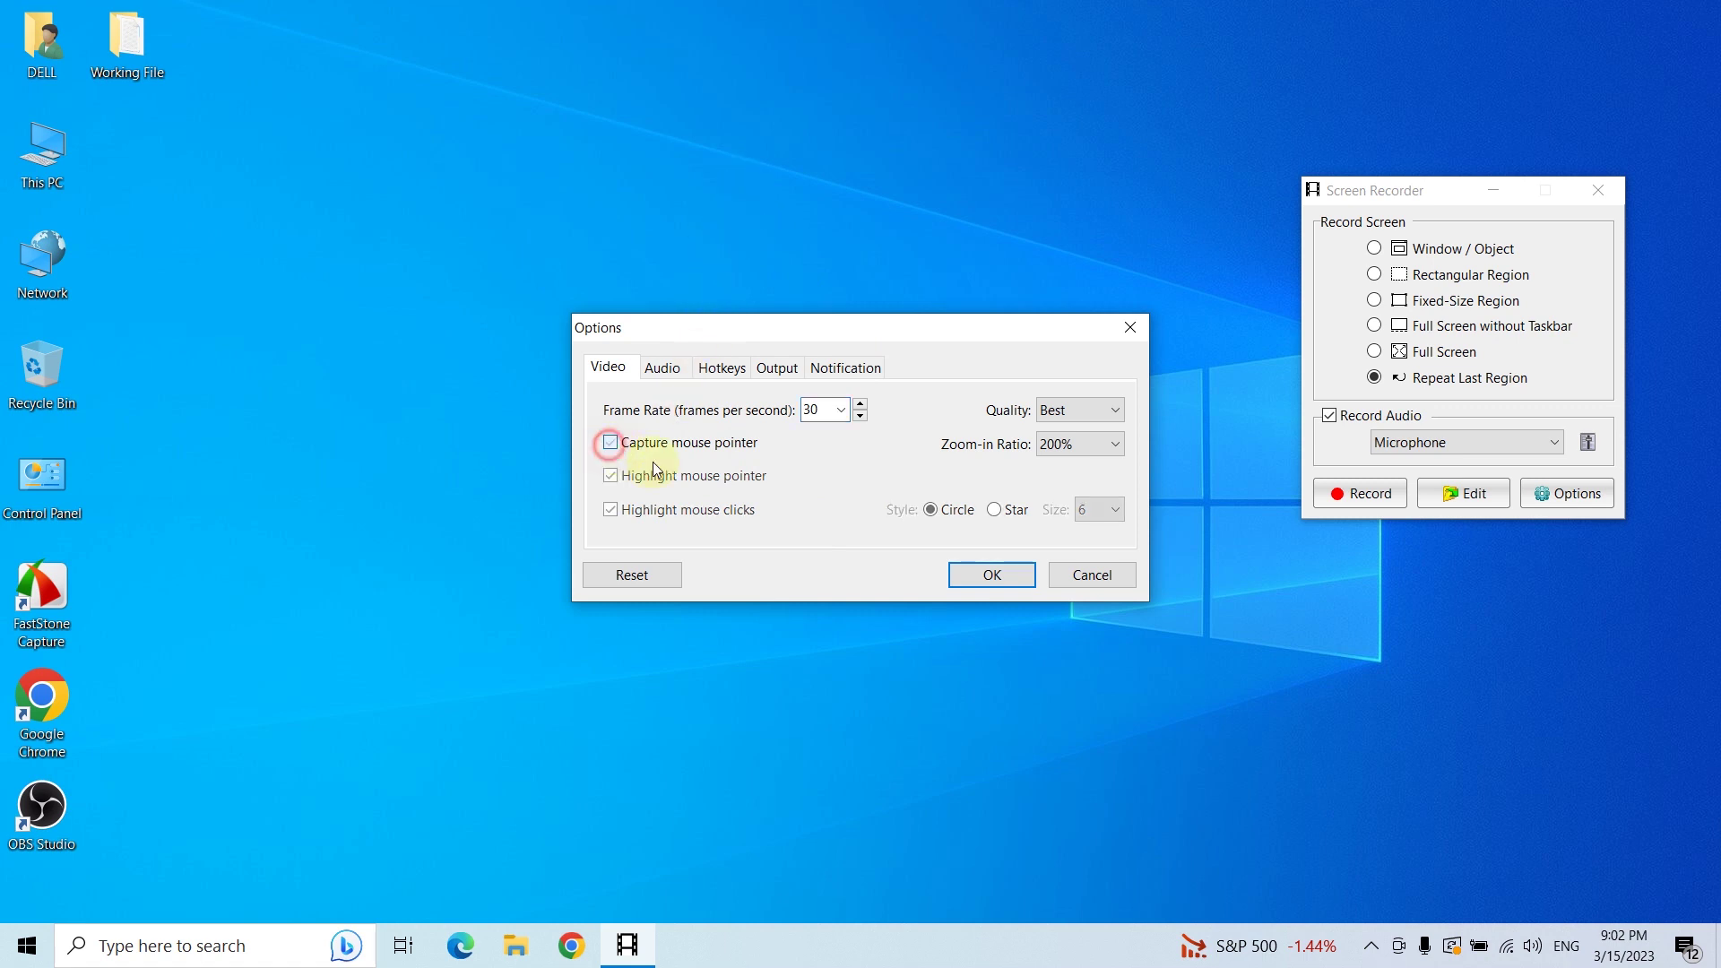
pyautogui.click(612, 444)
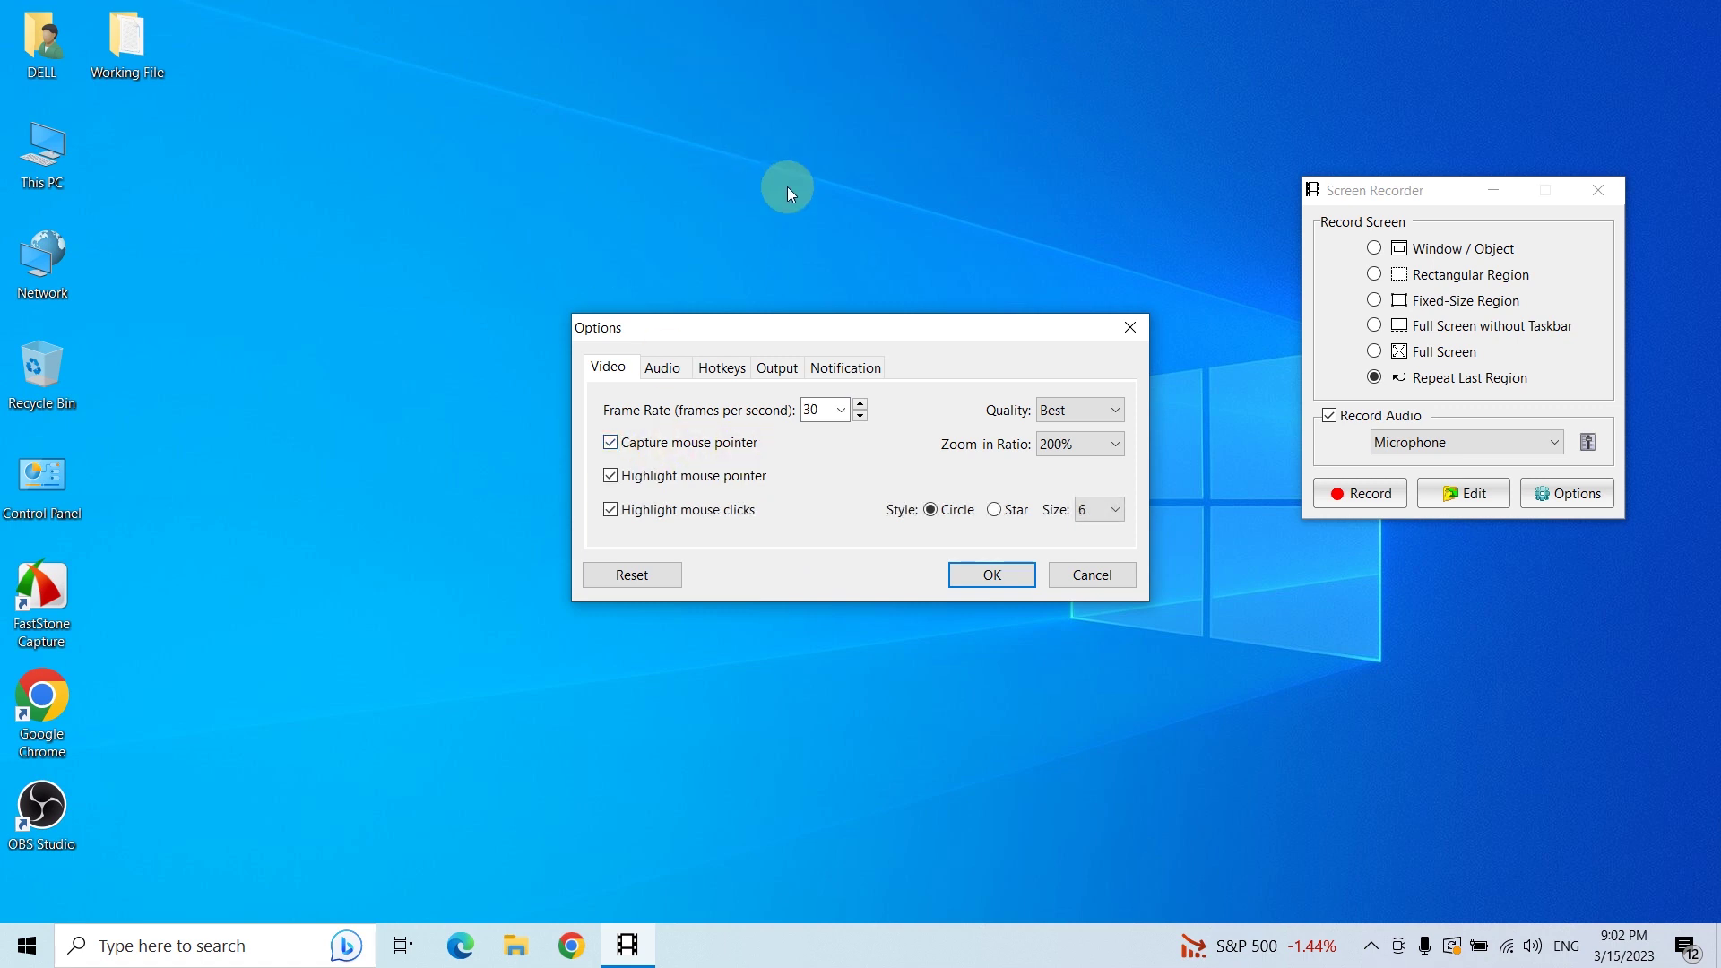
pyautogui.click(610, 478)
pyautogui.click(610, 478)
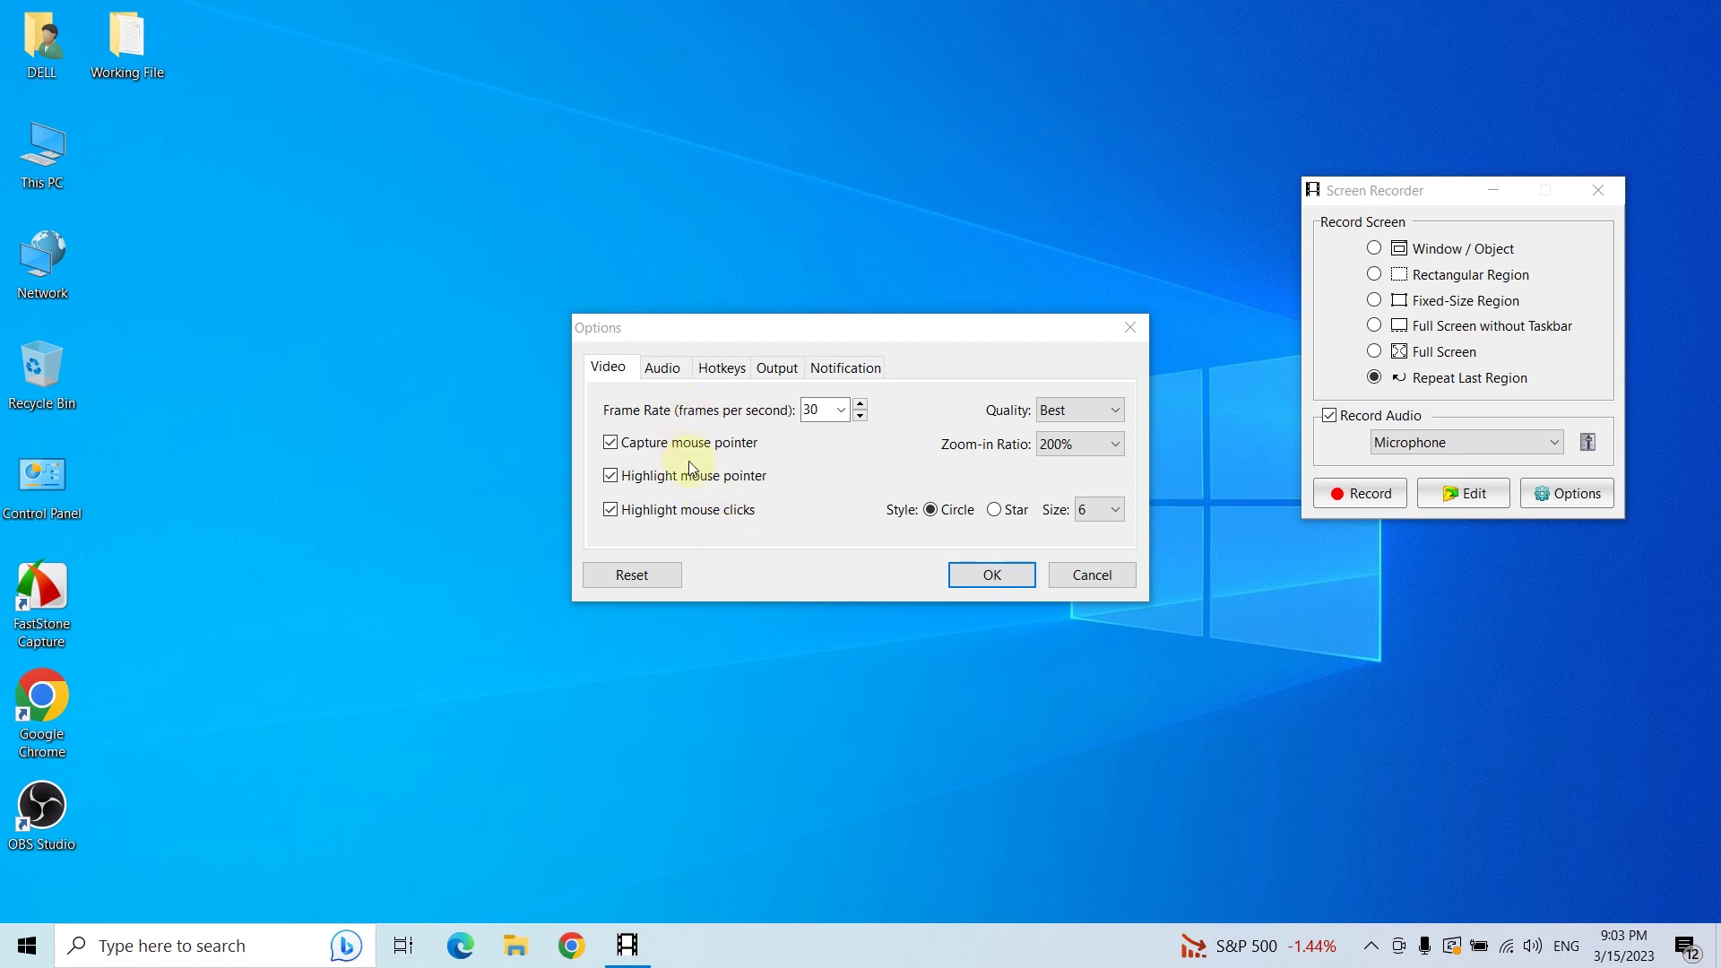
# - Set the video quality to Best, try a 300% zoom-in ratio, and return the ratio to 200%
pyautogui.click(1083, 410)
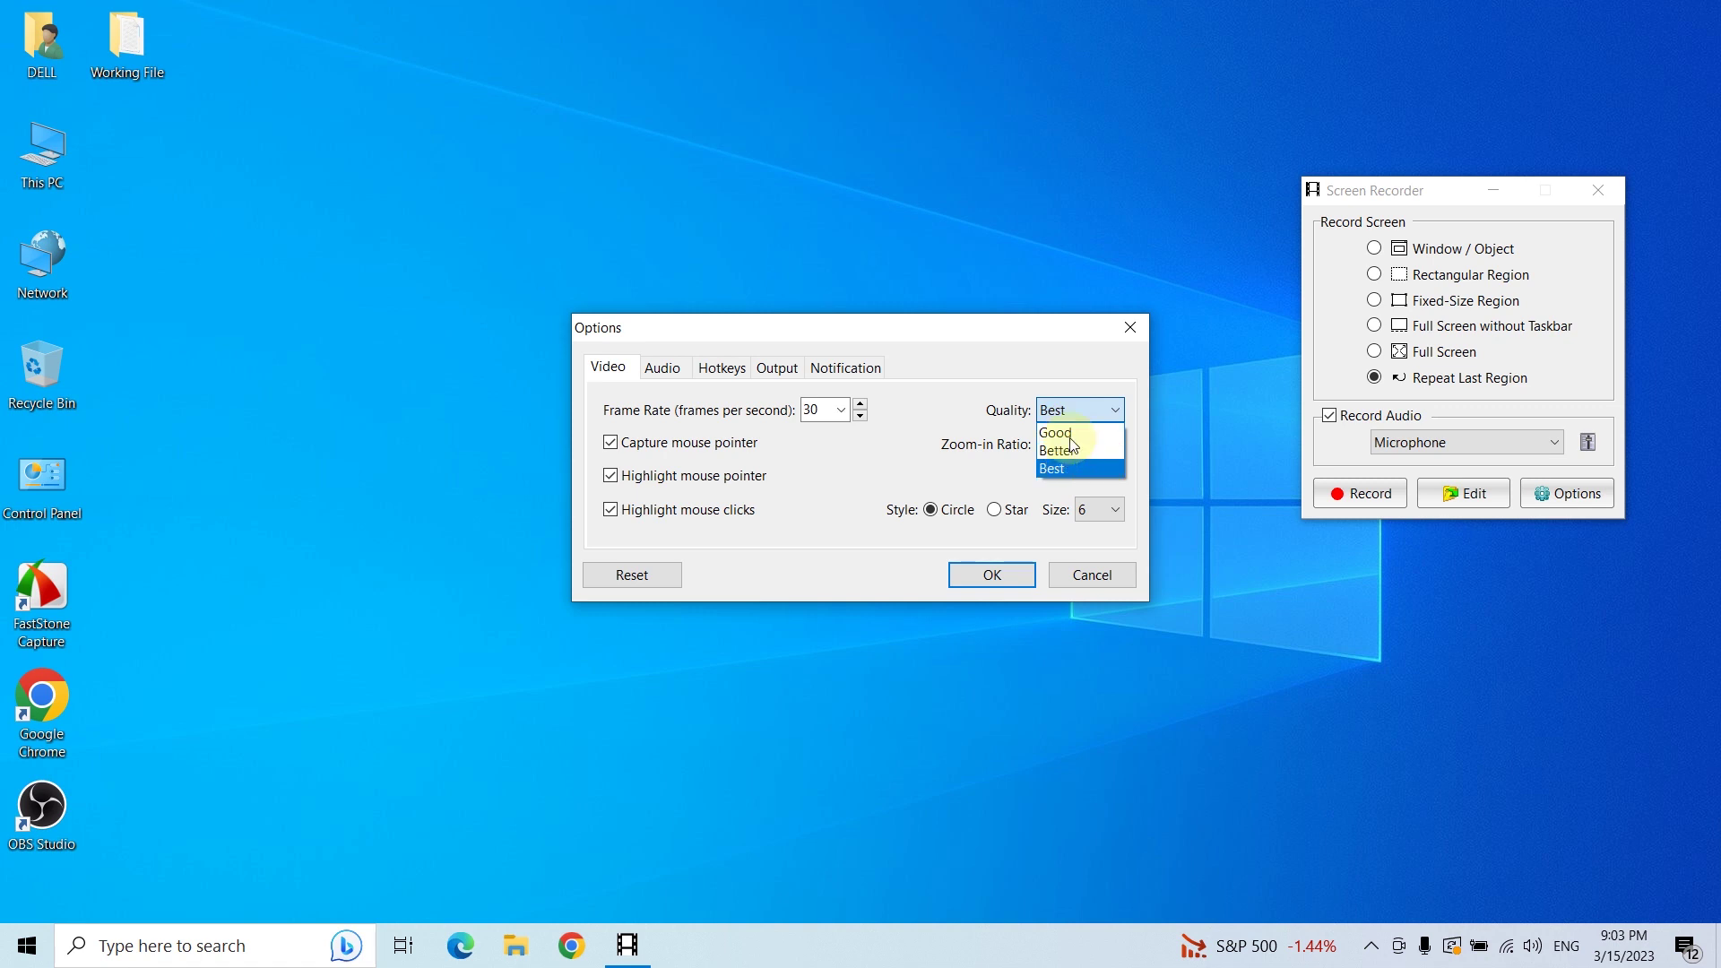
pyautogui.click(1063, 467)
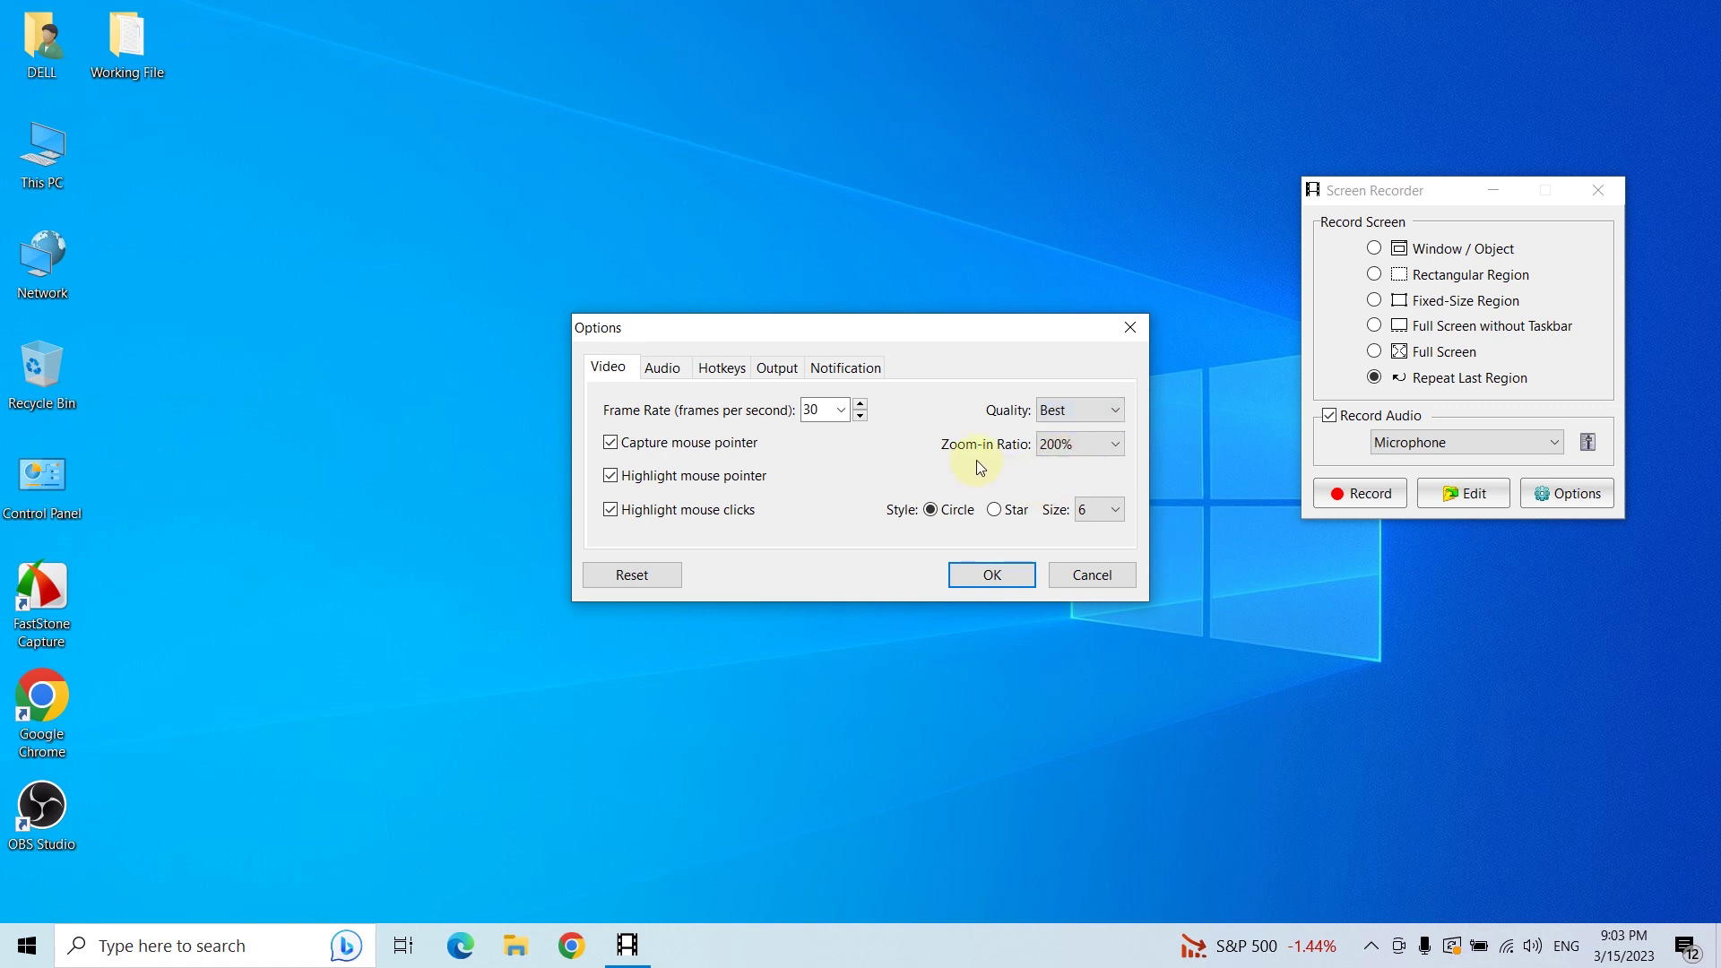
pyautogui.click(1069, 445)
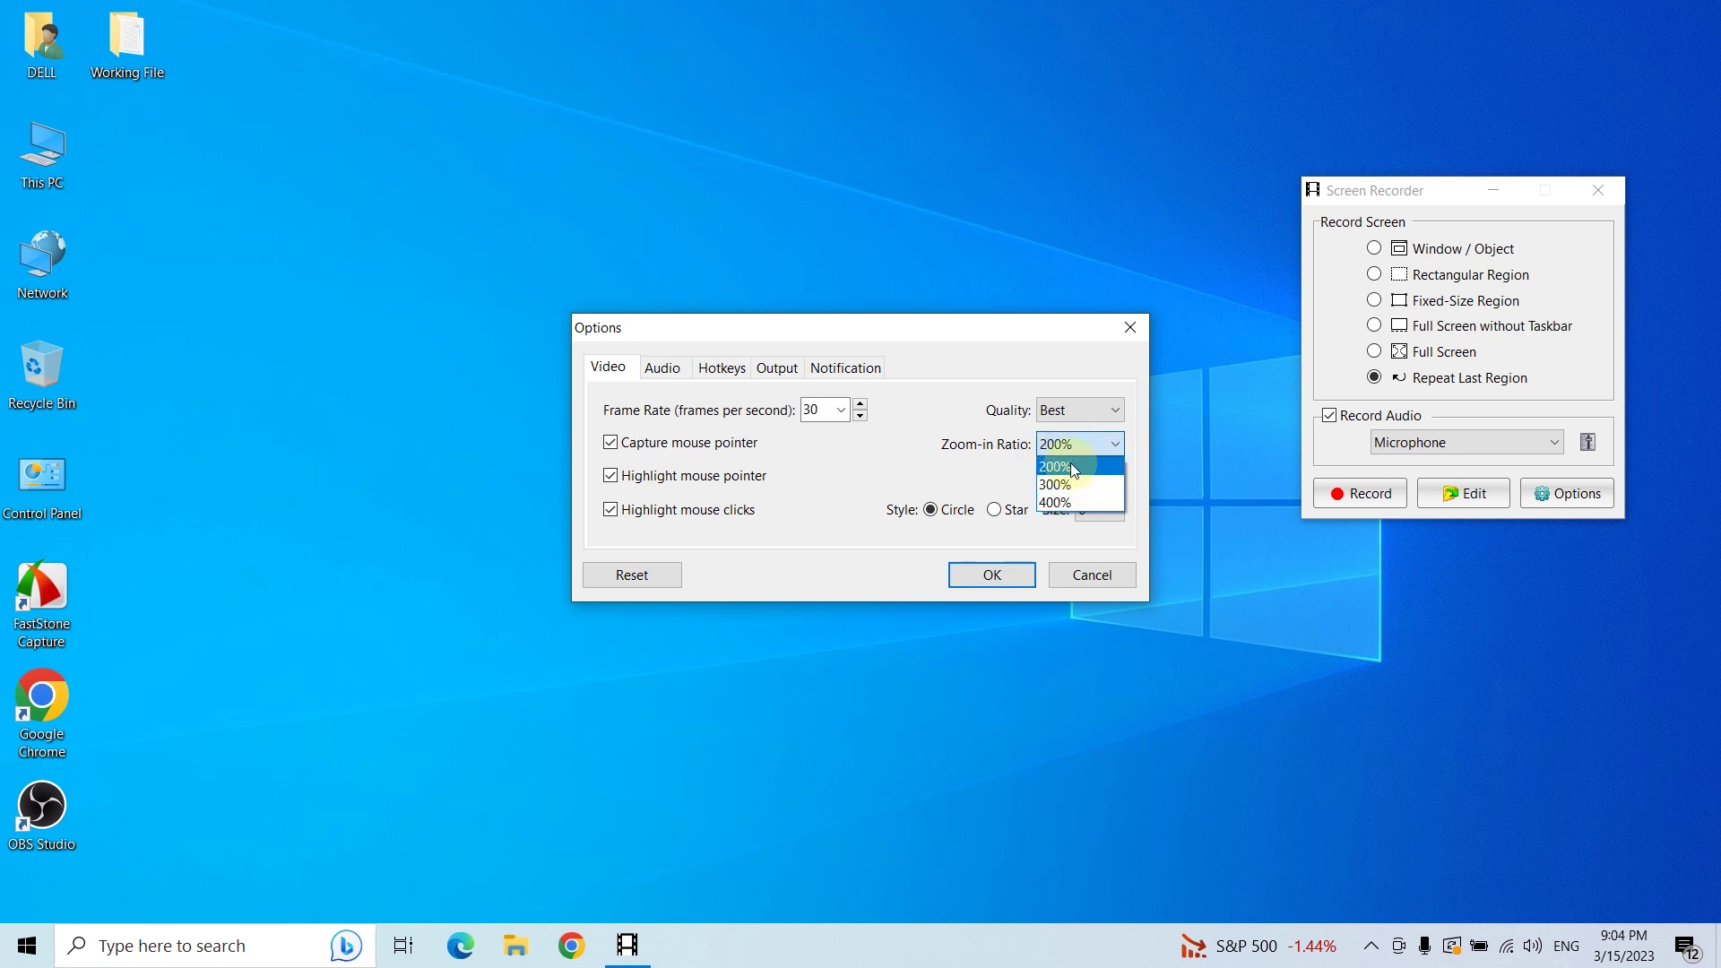
pyautogui.click(1075, 484)
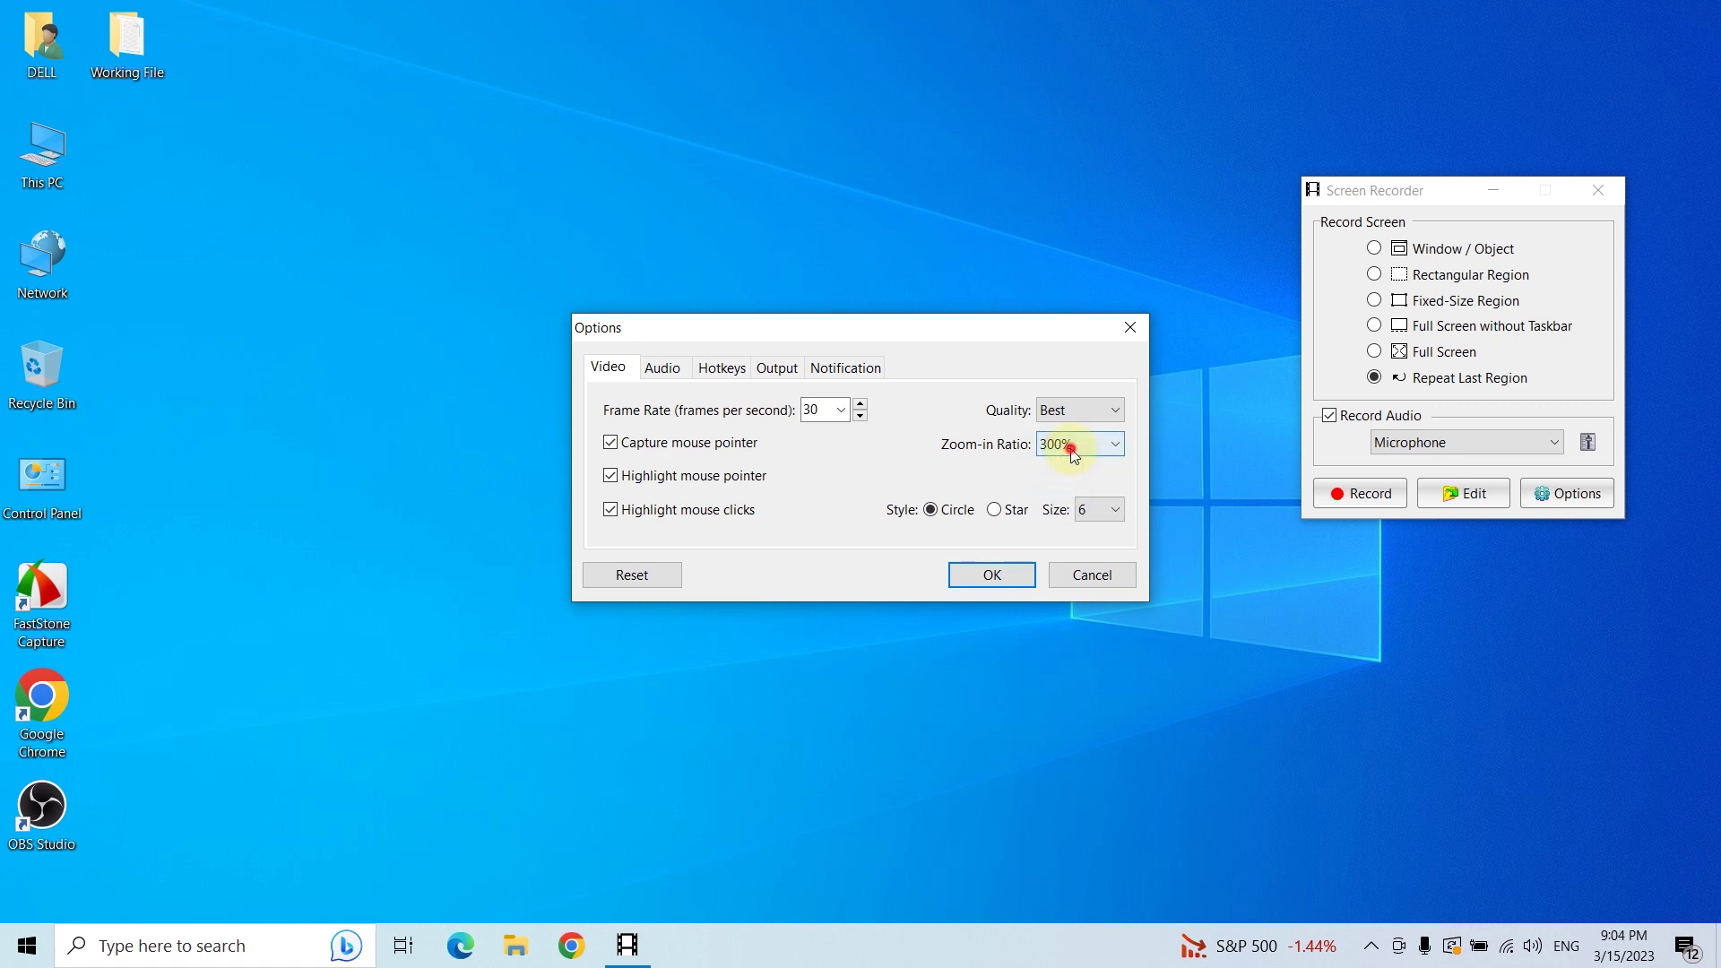
pyautogui.click(1076, 443)
pyautogui.click(1075, 467)
pyautogui.click(1070, 449)
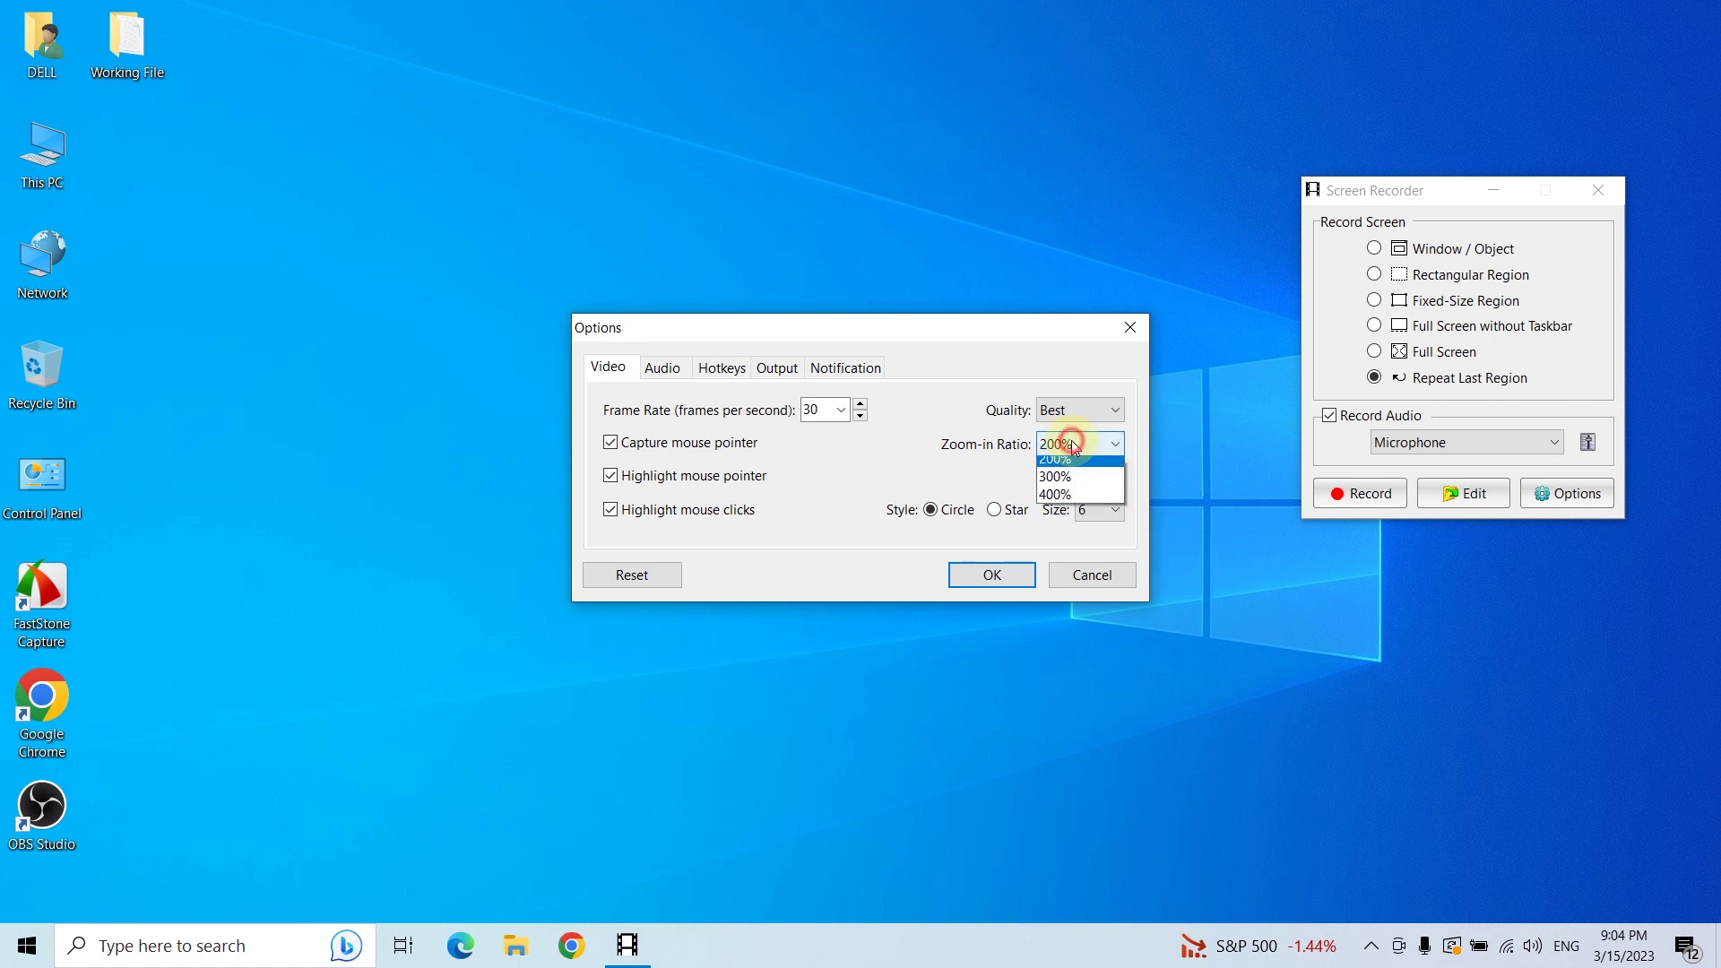
pyautogui.click(1072, 486)
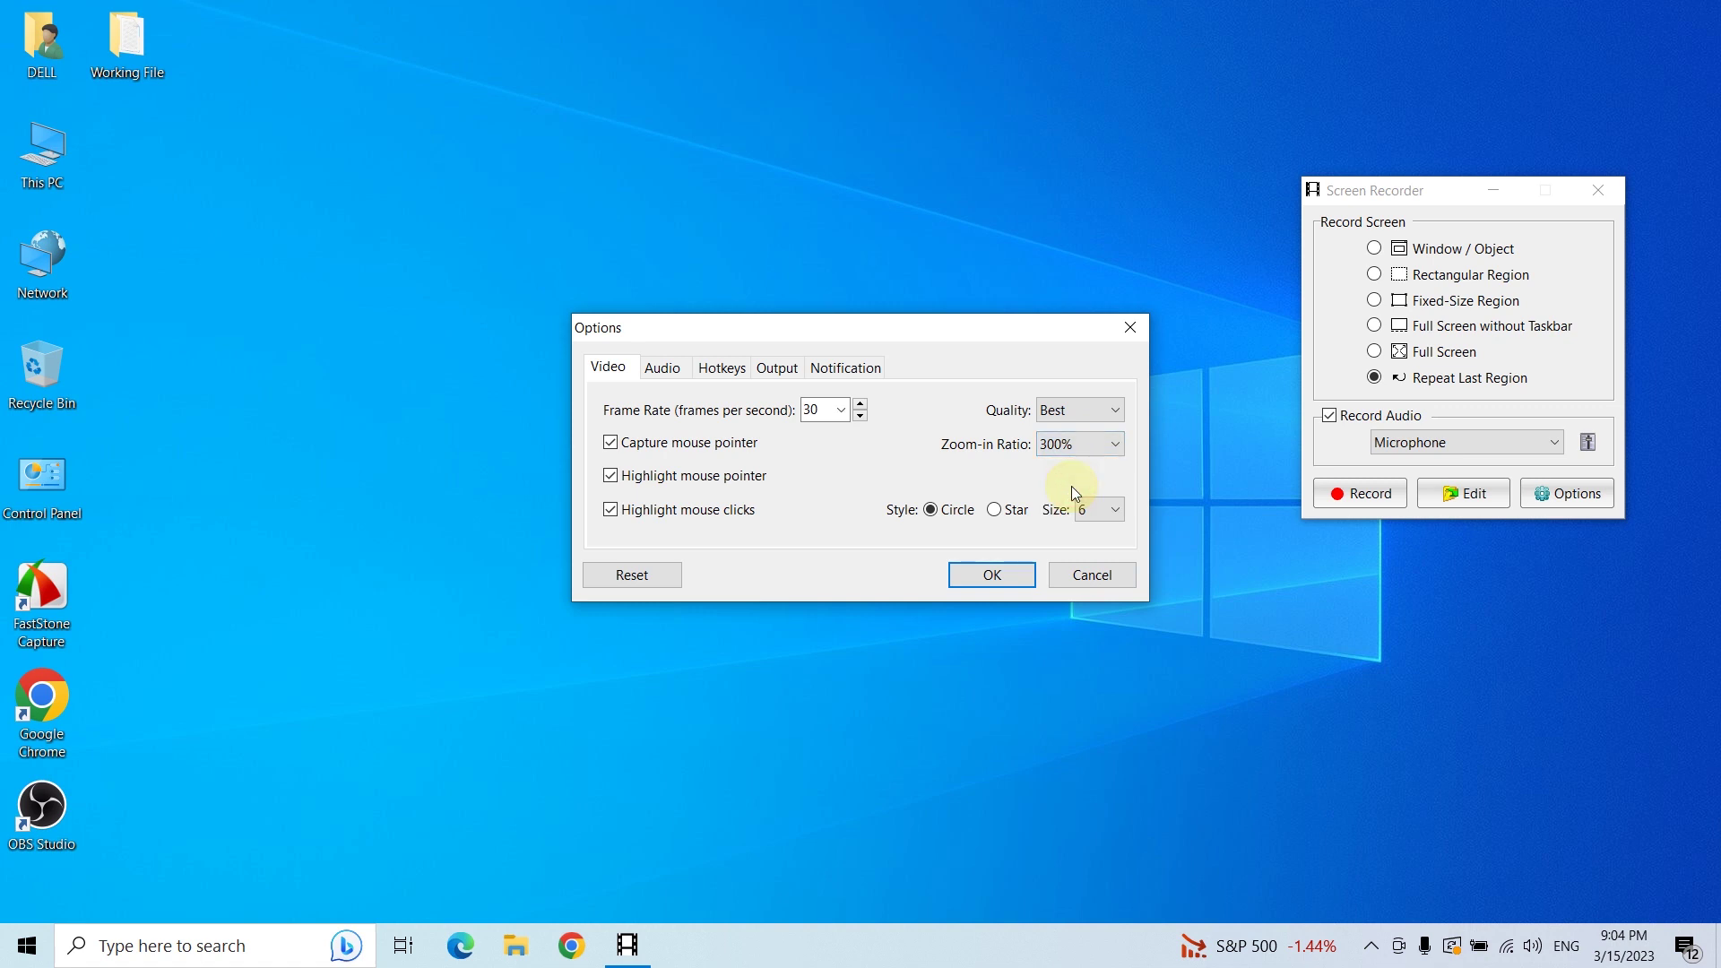
pyautogui.click(1065, 445)
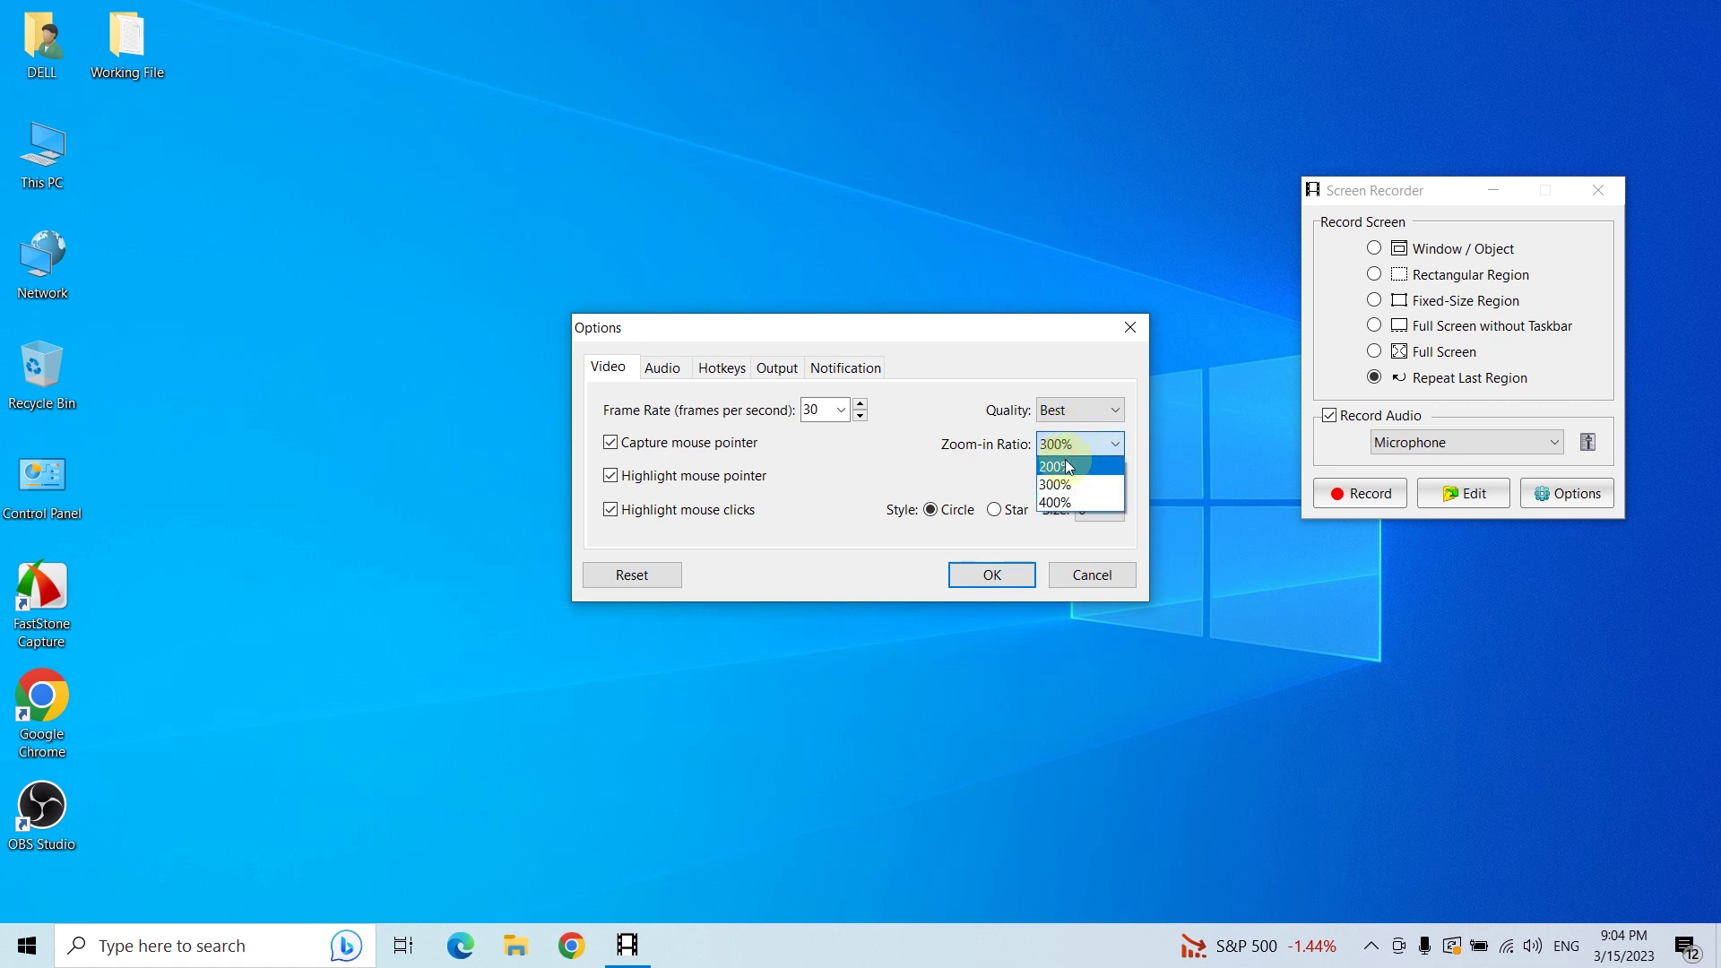
pyautogui.click(1067, 465)
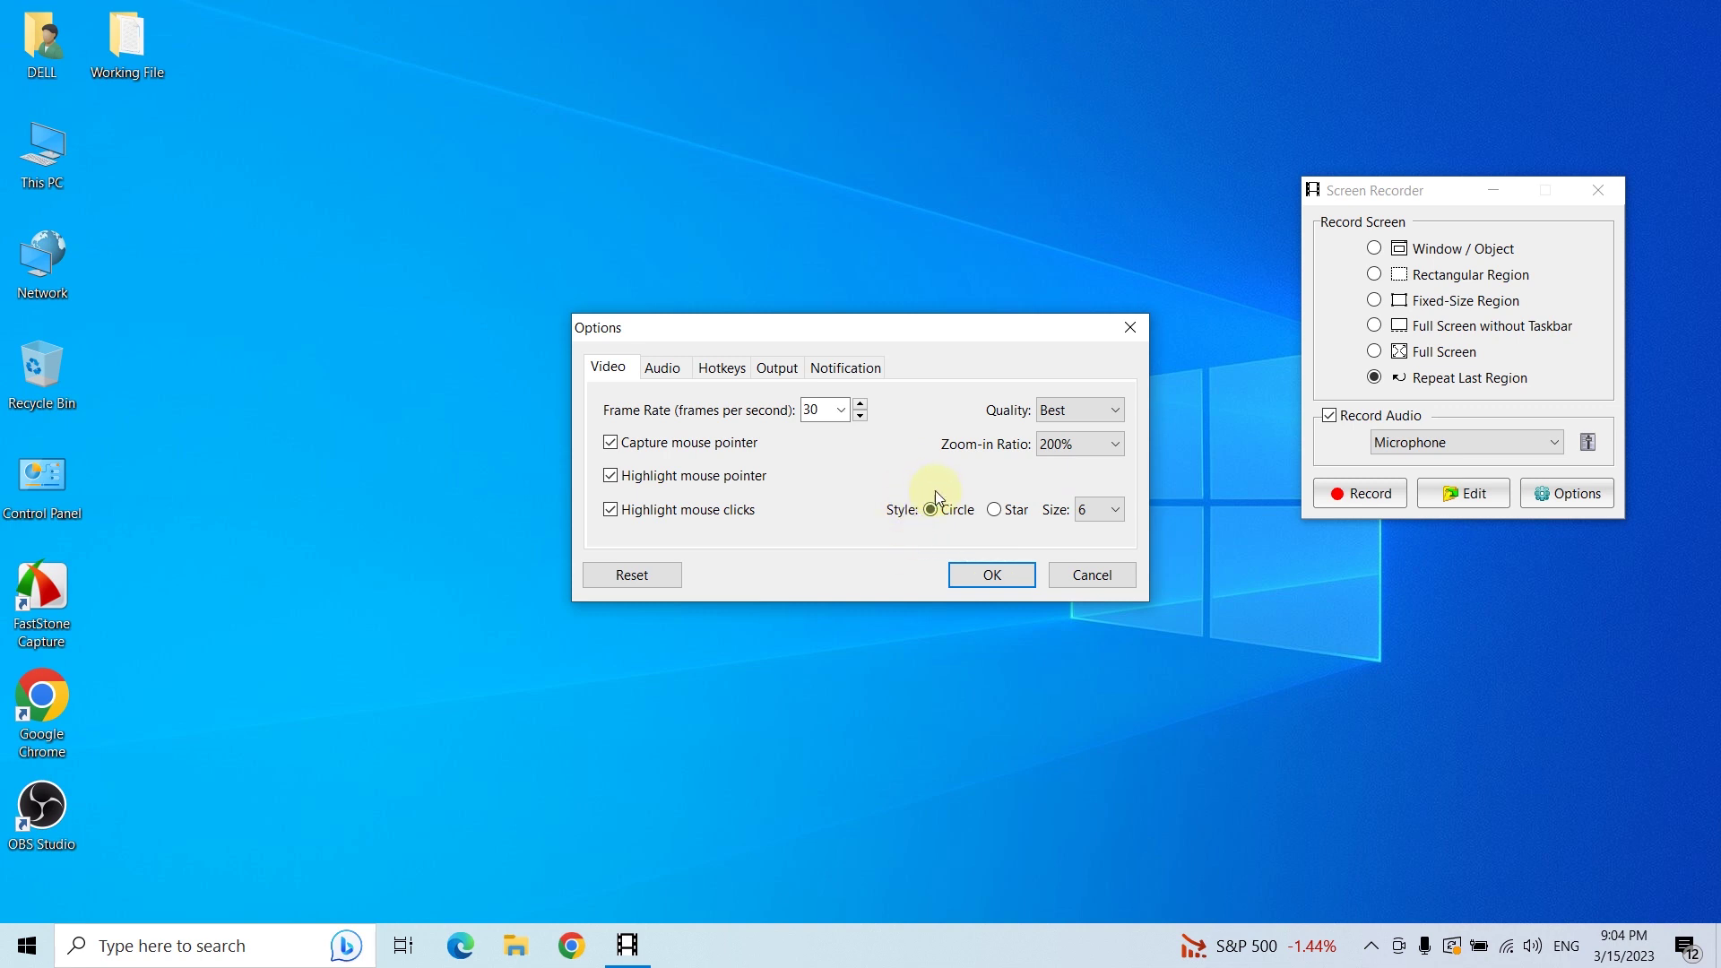
# - Choose Circle as the highlight style for mouse clicks and set its size to 8
pyautogui.click(953, 521)
pyautogui.click(995, 516)
pyautogui.click(939, 511)
pyautogui.click(1115, 511)
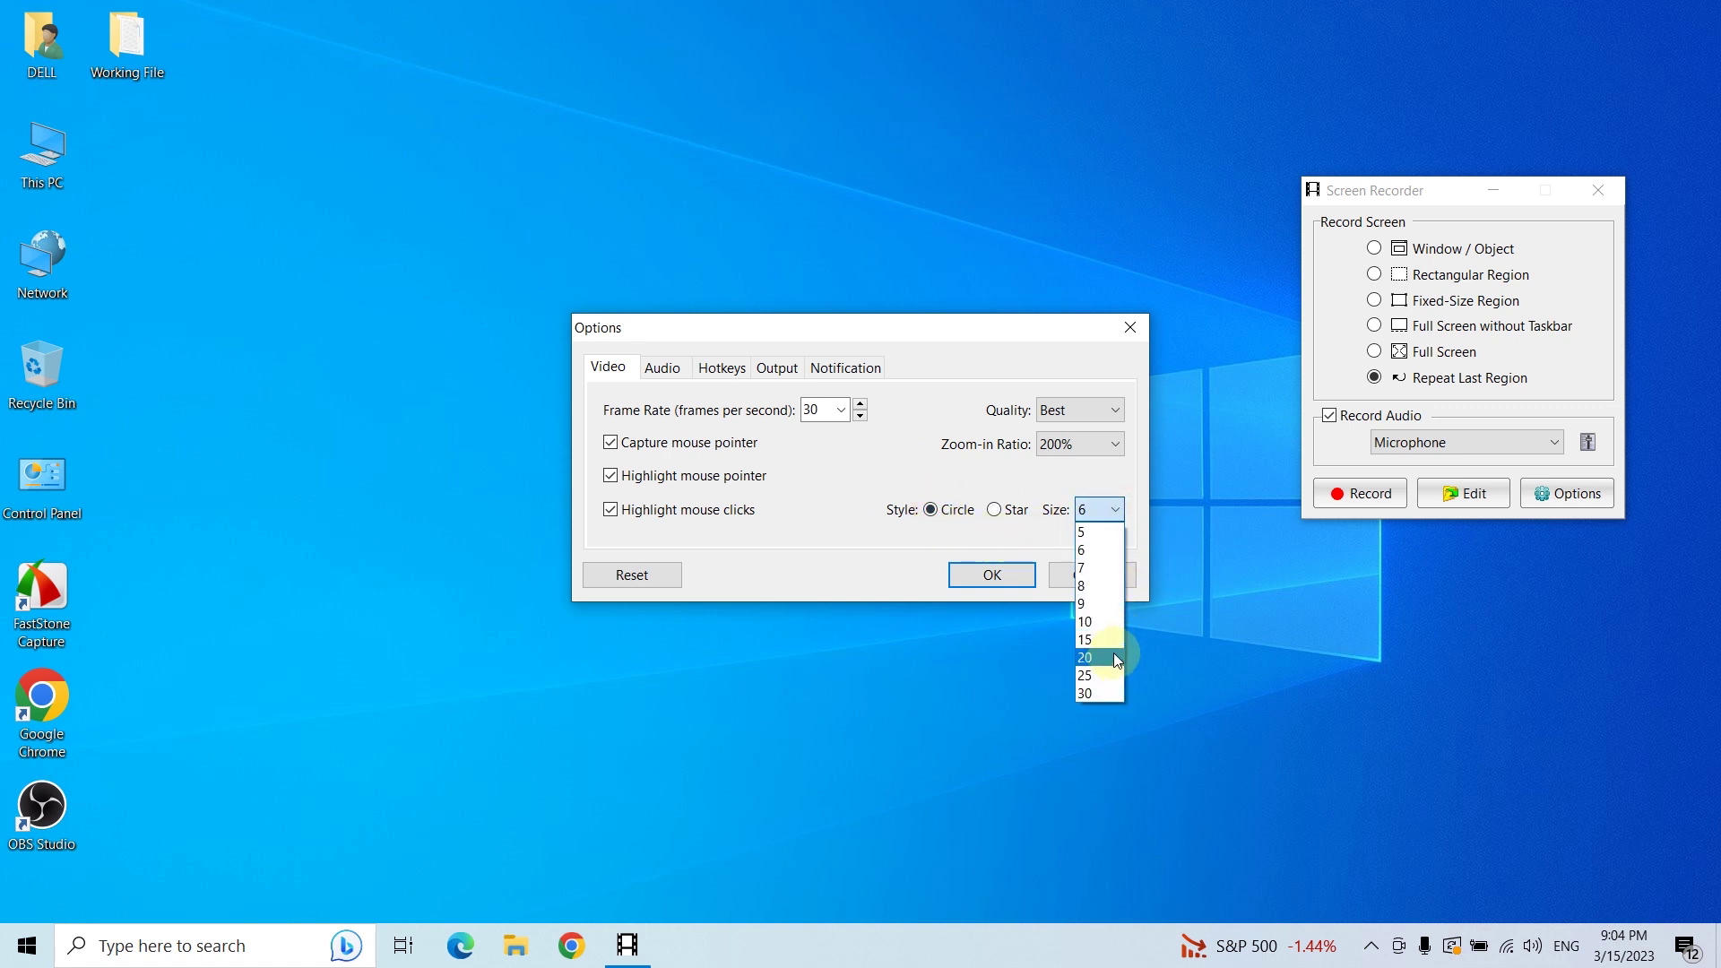
pyautogui.click(1095, 586)
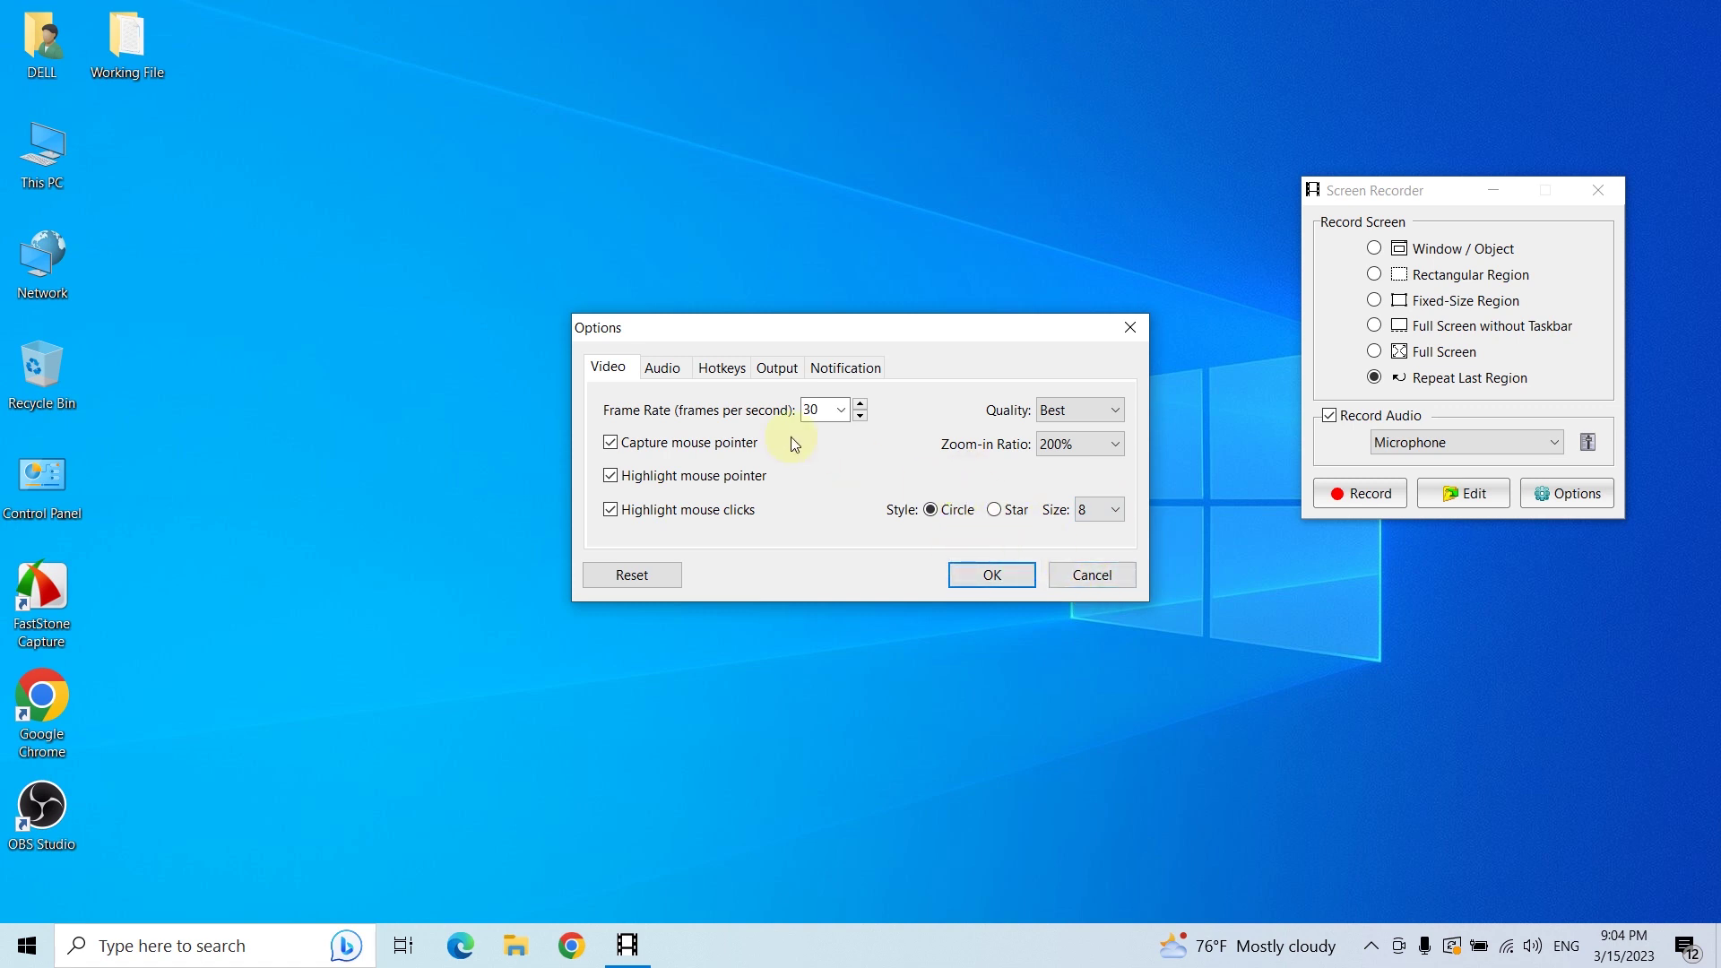
# - In the audio options, switch audio recording off and back on, and select Microphone as the source
pyautogui.click(670, 377)
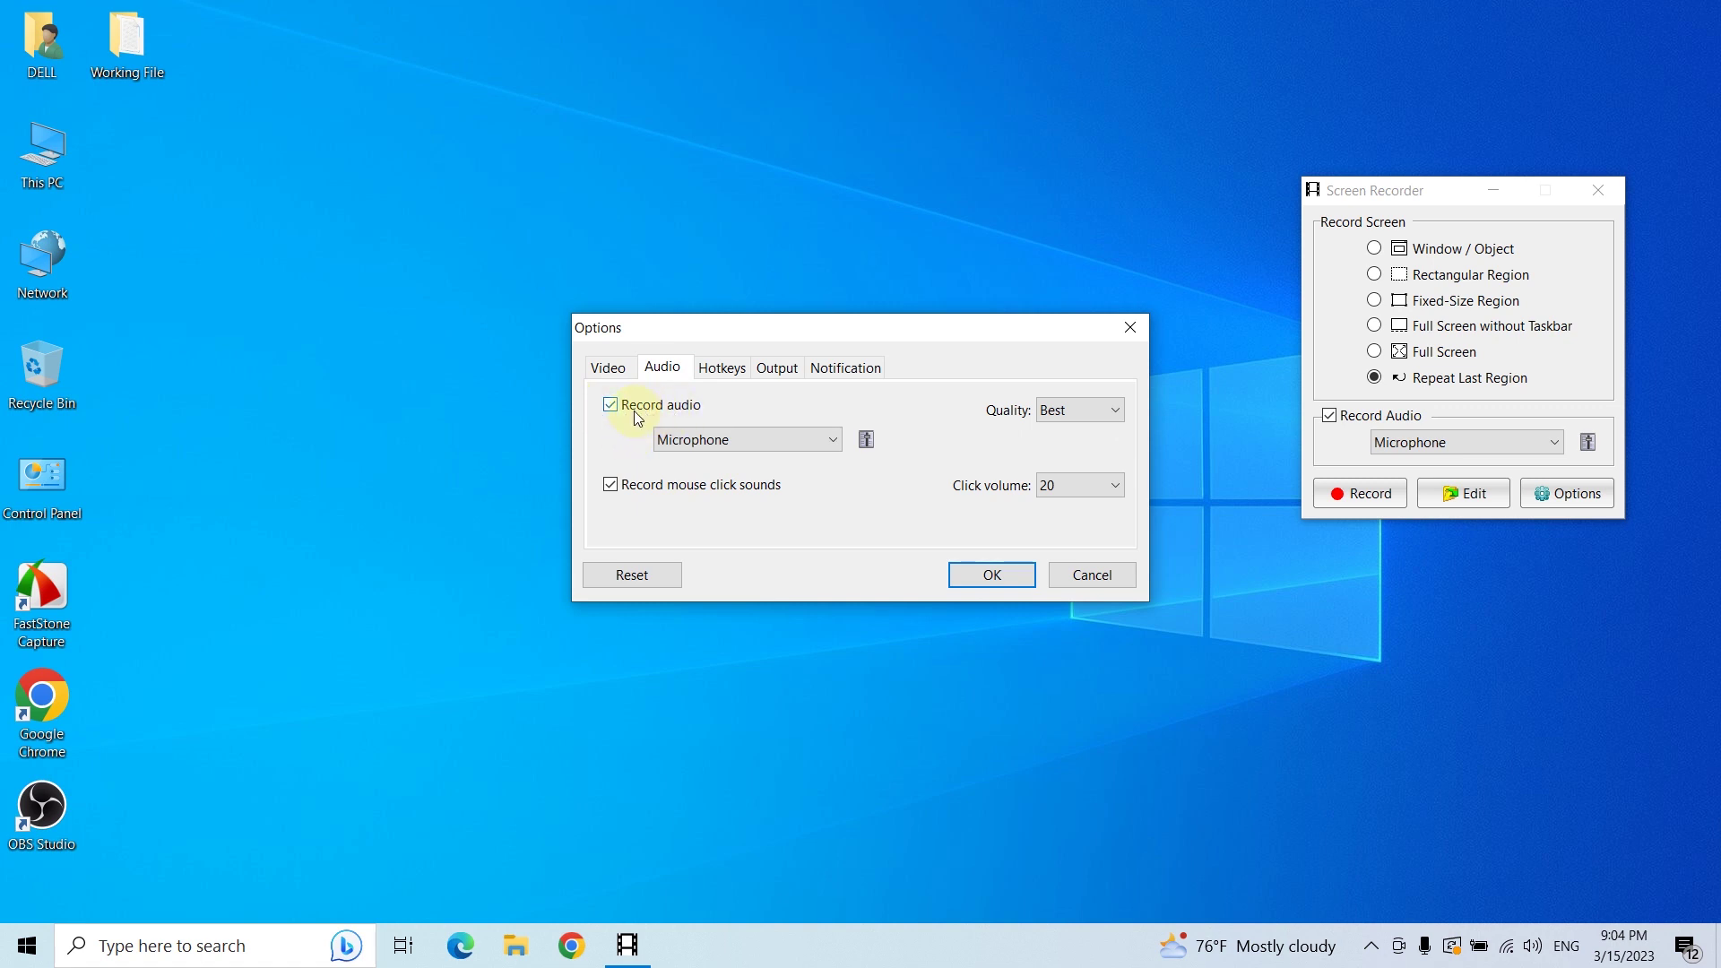
pyautogui.click(612, 411)
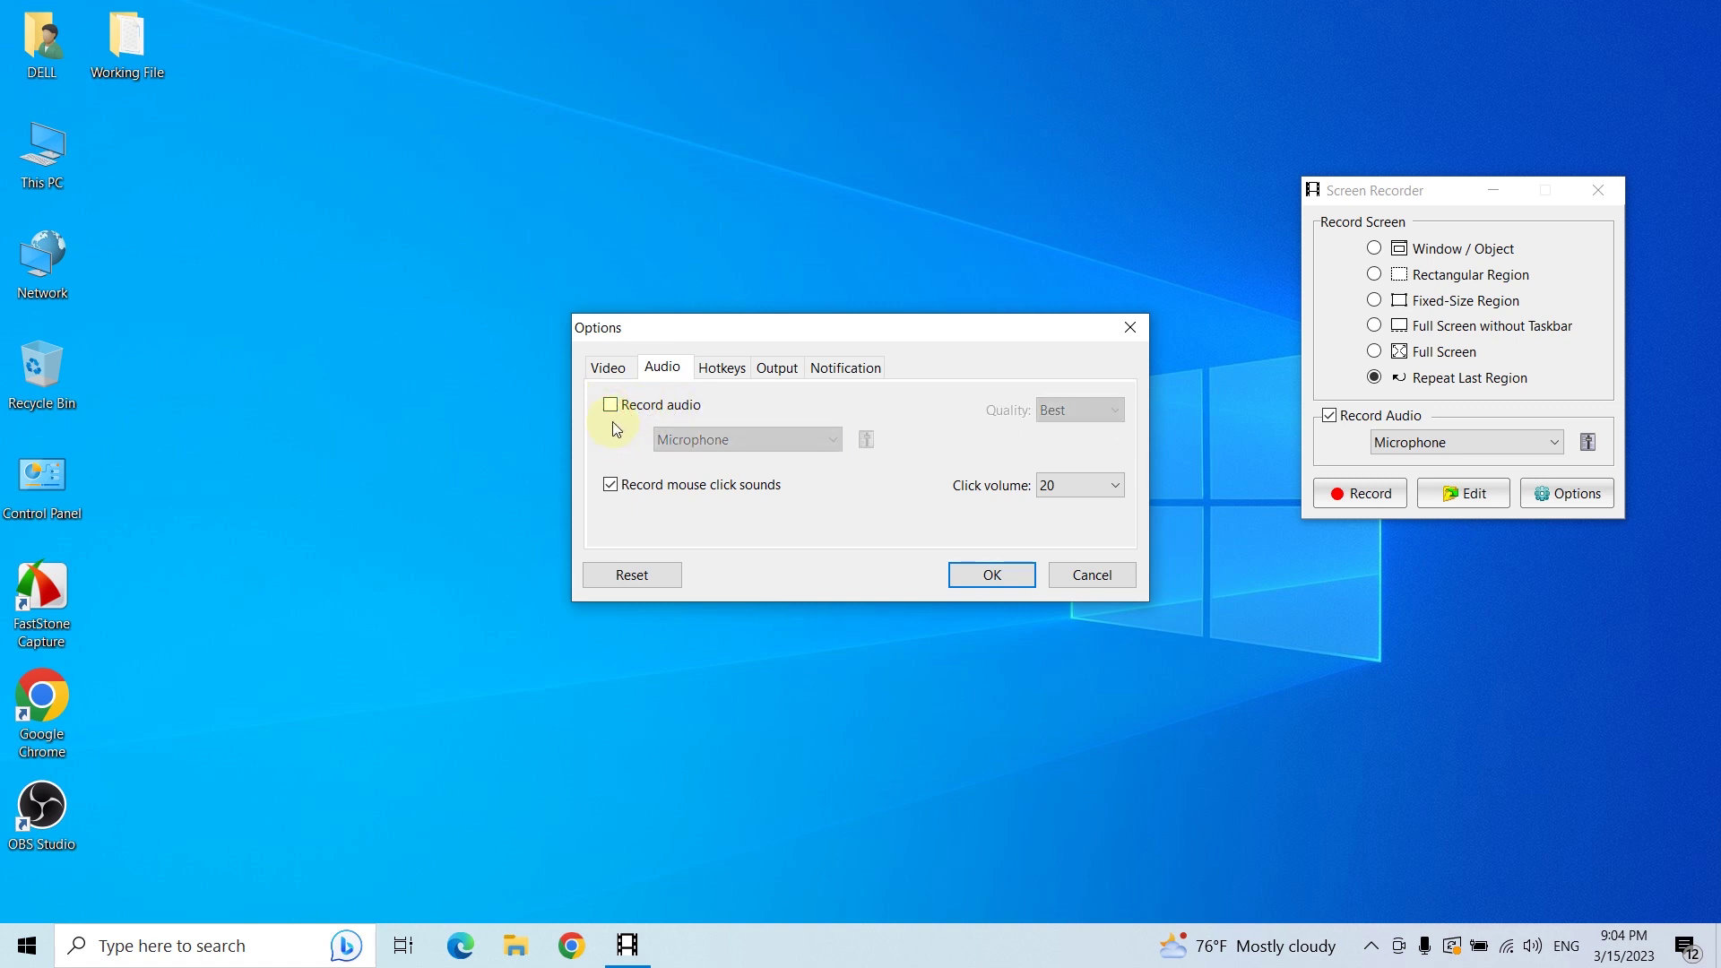
pyautogui.click(611, 414)
pyautogui.click(611, 417)
pyautogui.click(612, 406)
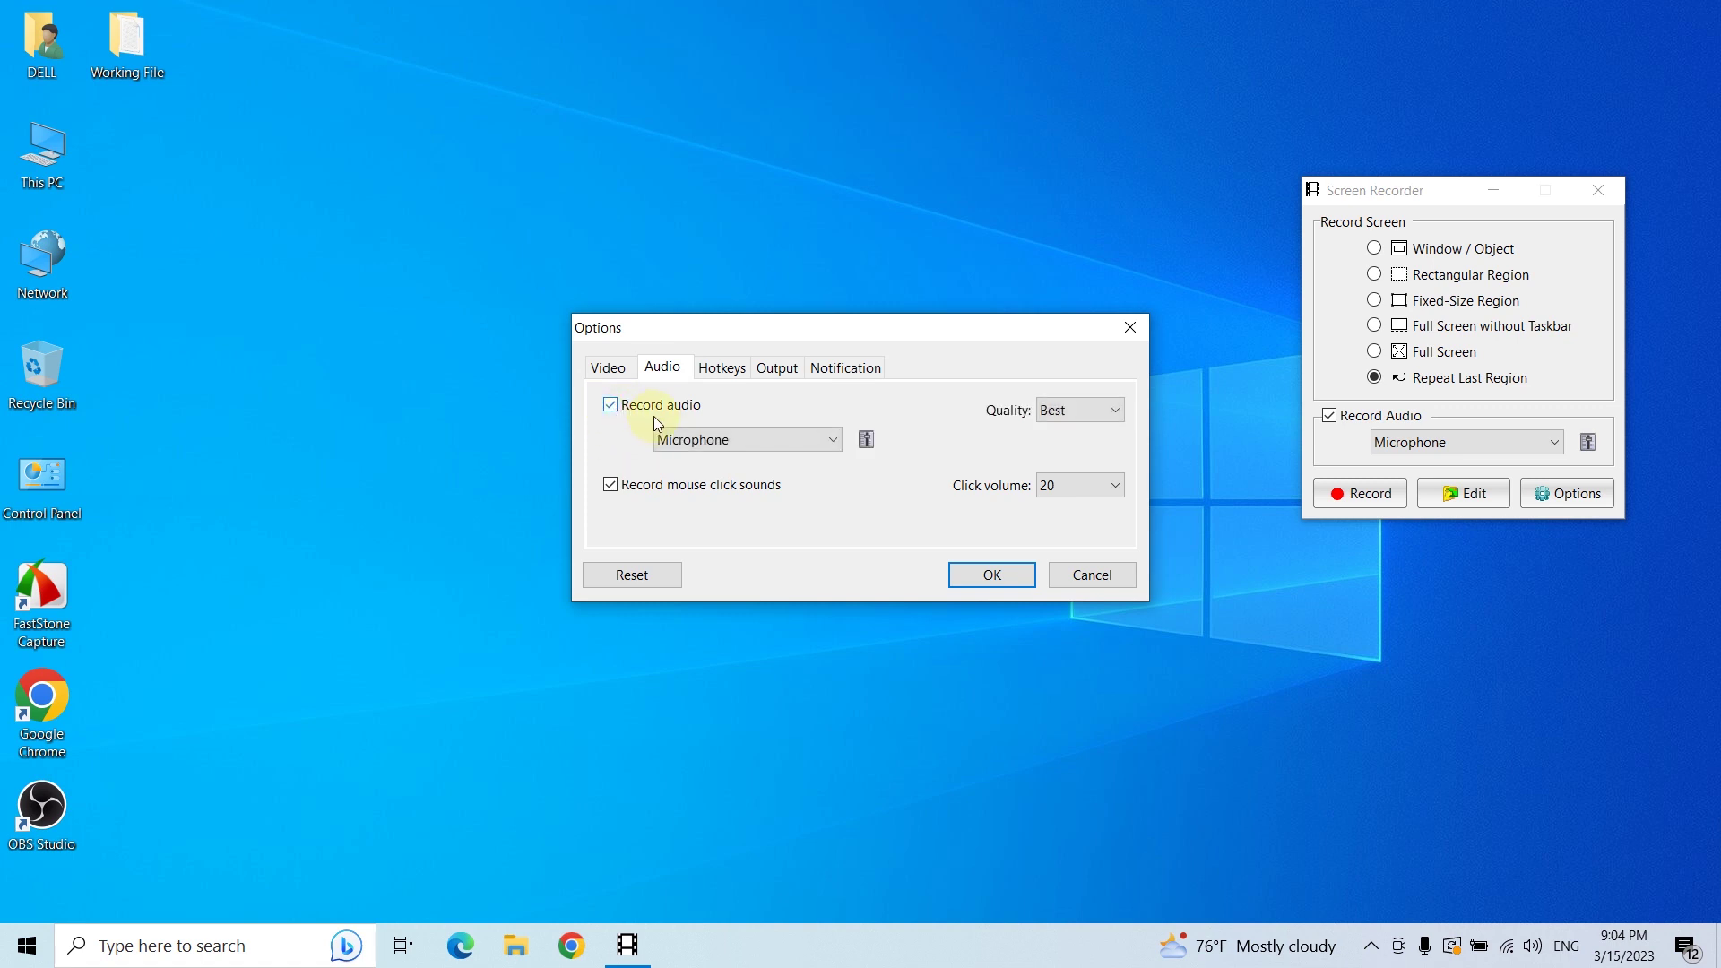
pyautogui.click(832, 439)
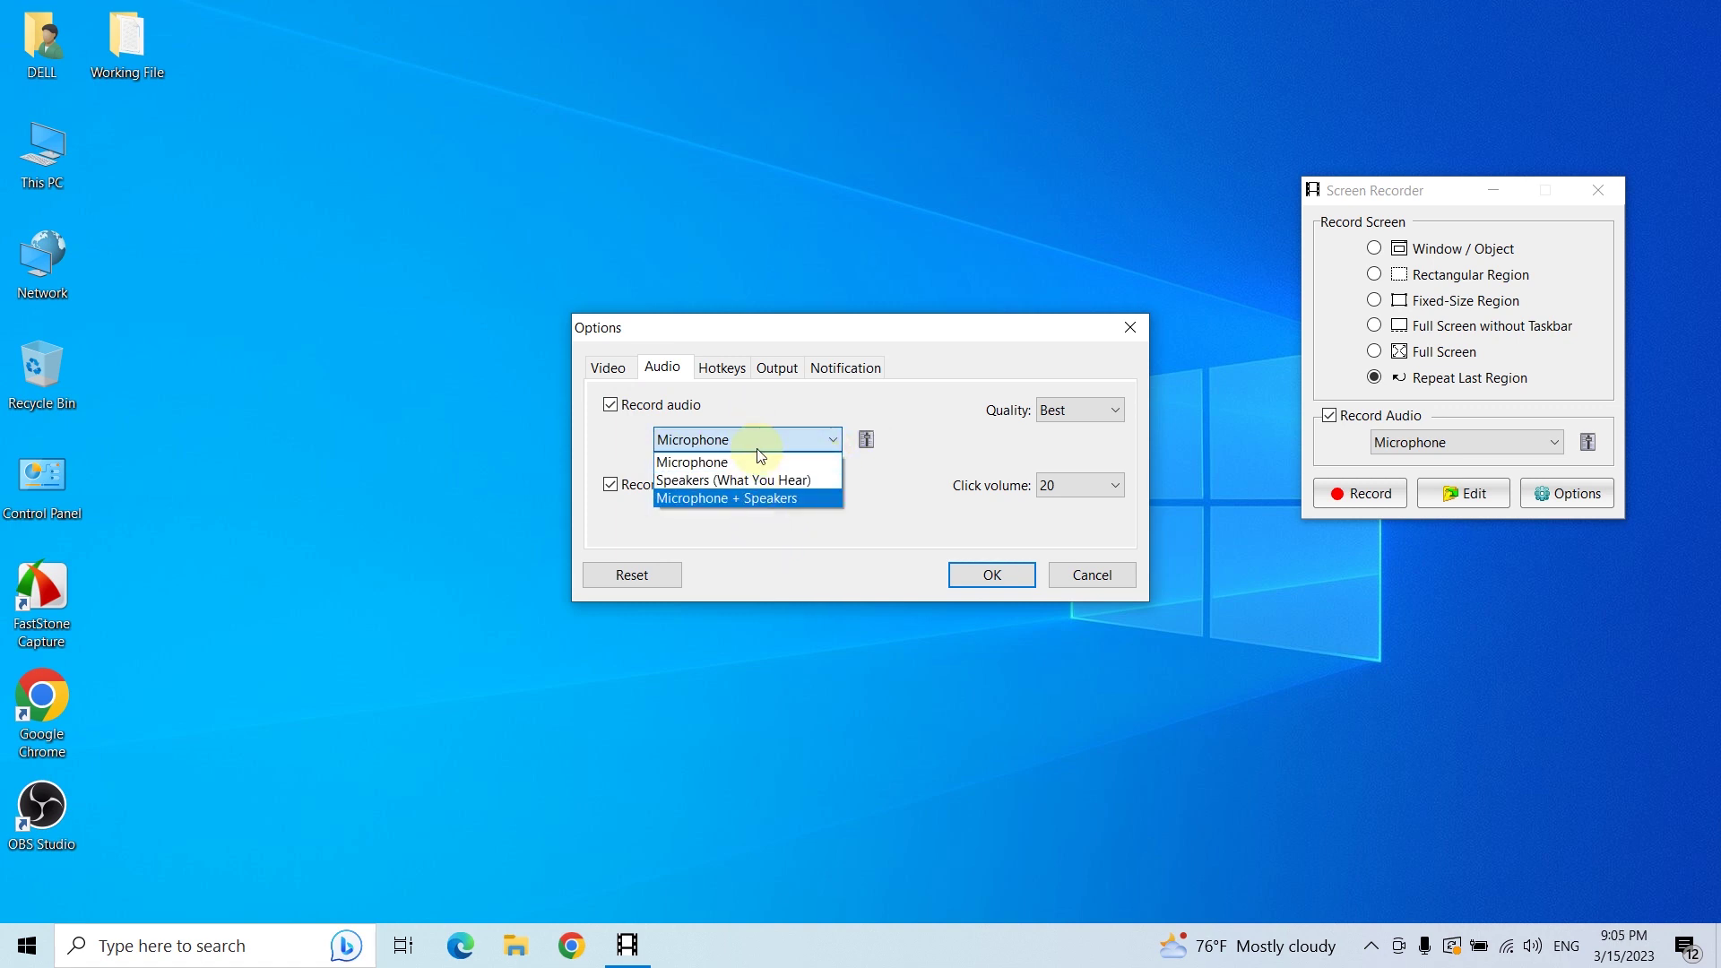
pyautogui.click(717, 462)
# - Inspect the default microphone's listening, custom and level properties in the Windows Sound settings, and close them without changes
pyautogui.click(869, 432)
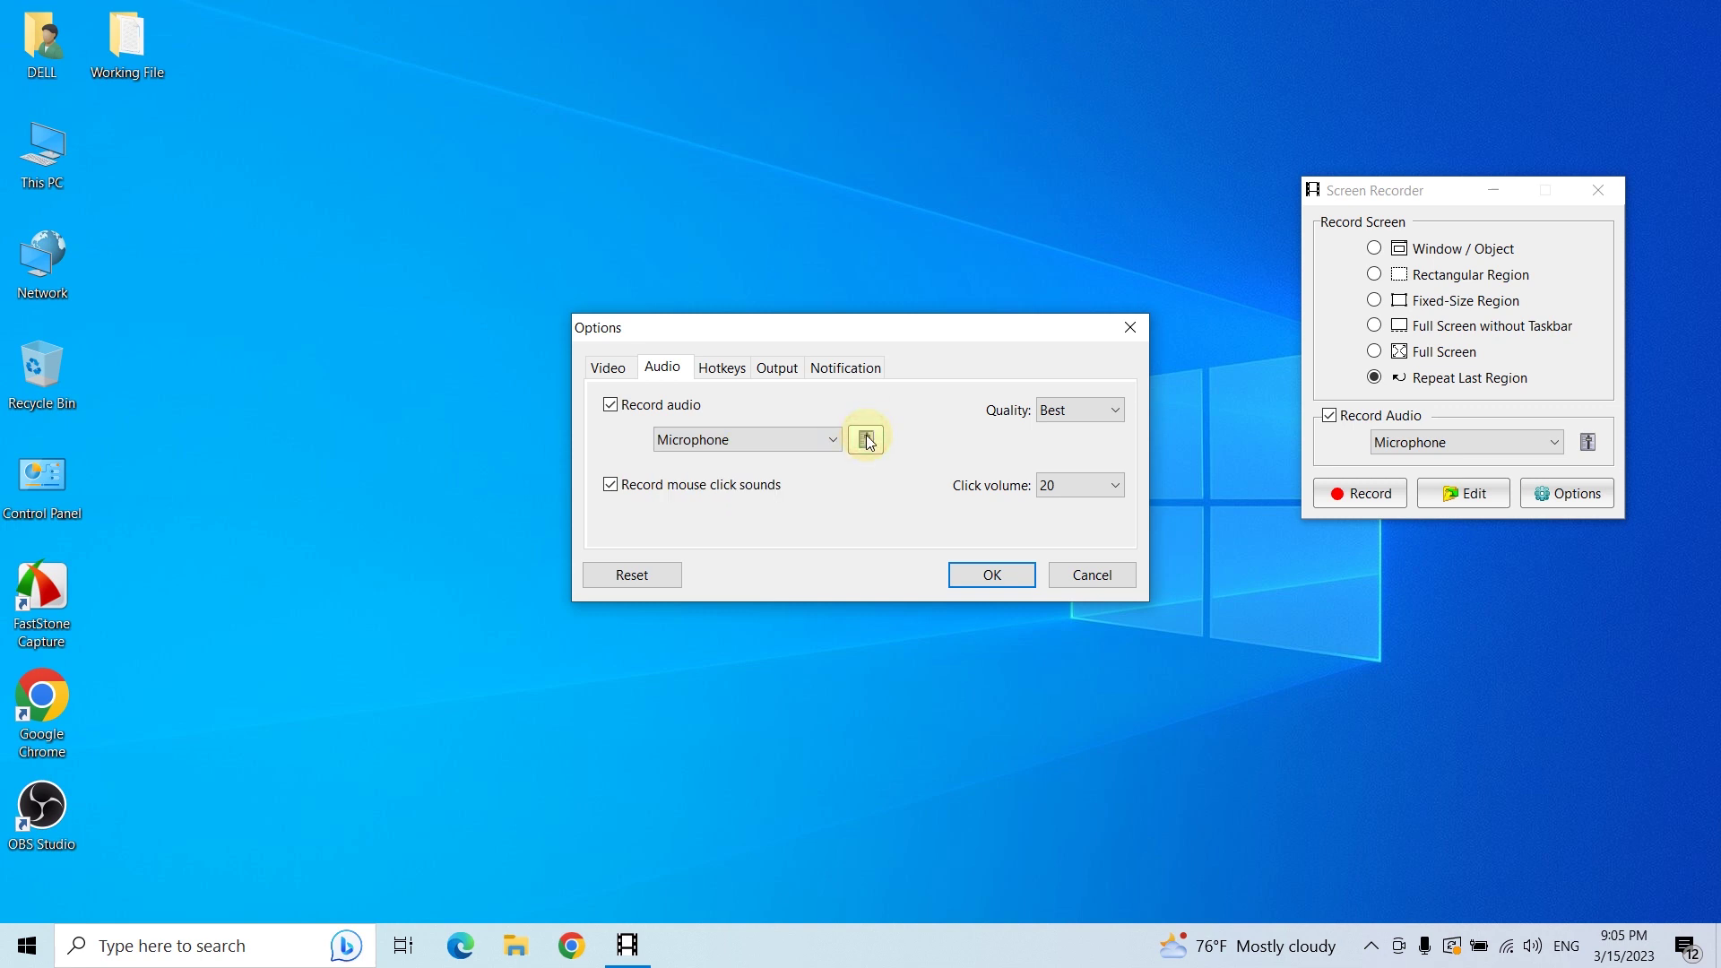
pyautogui.press('Escape')
pyautogui.click(867, 440)
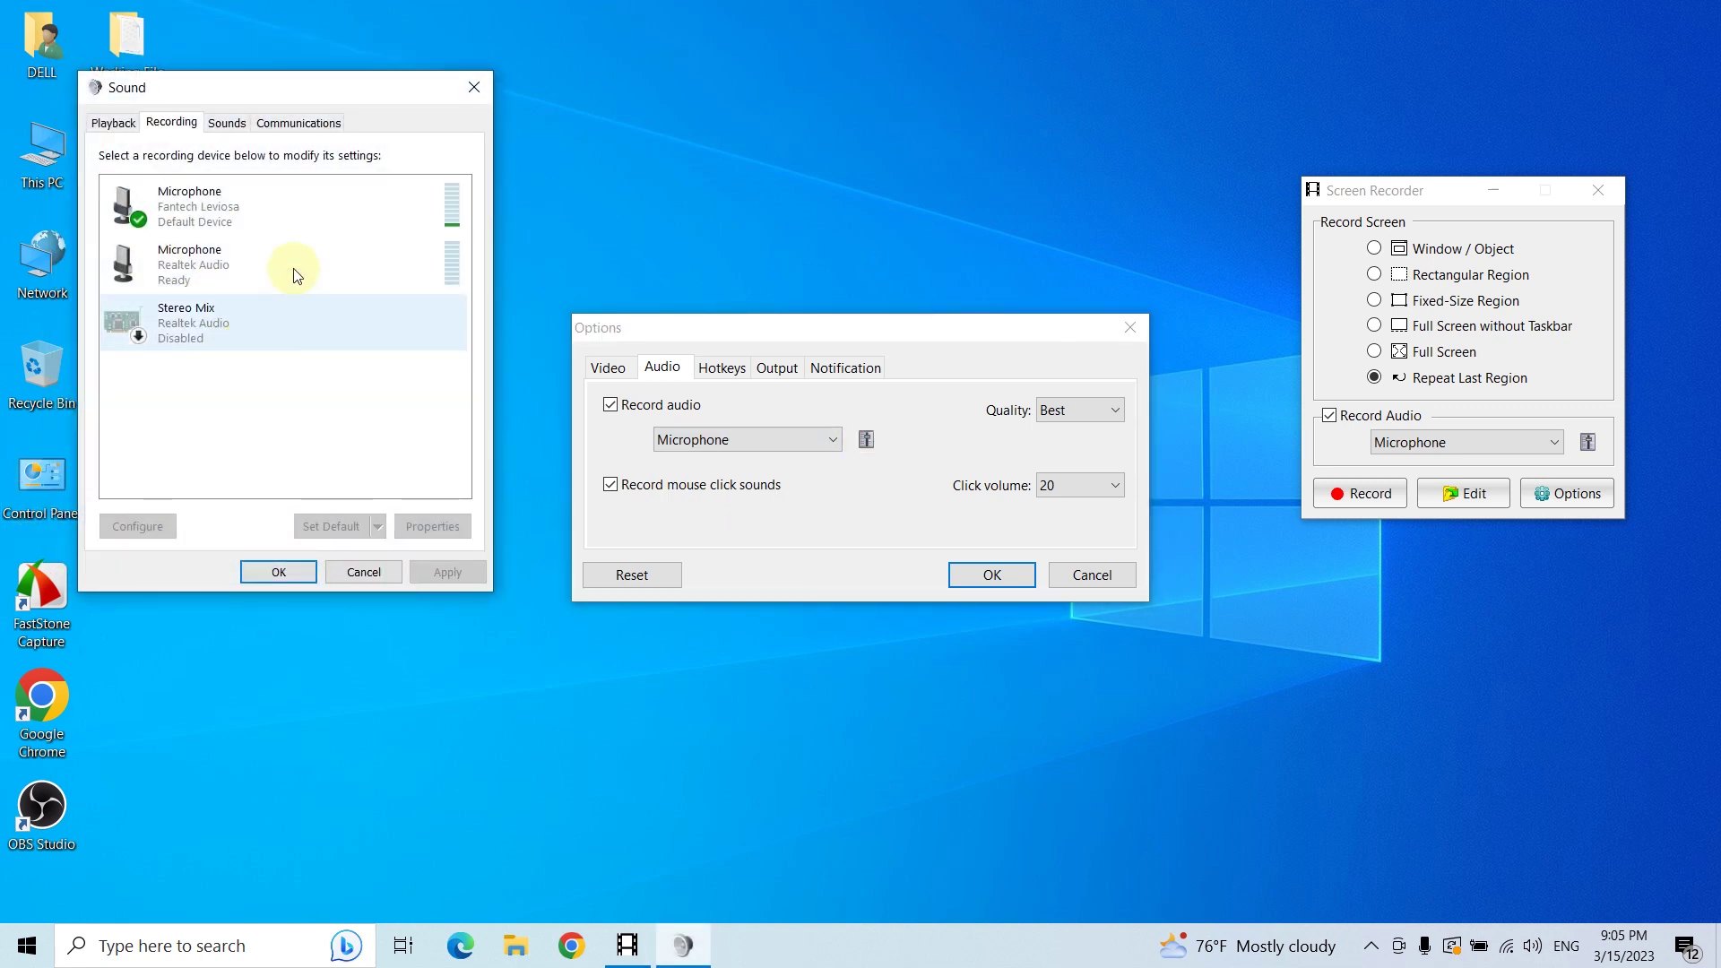
pyautogui.doubleClick(281, 224)
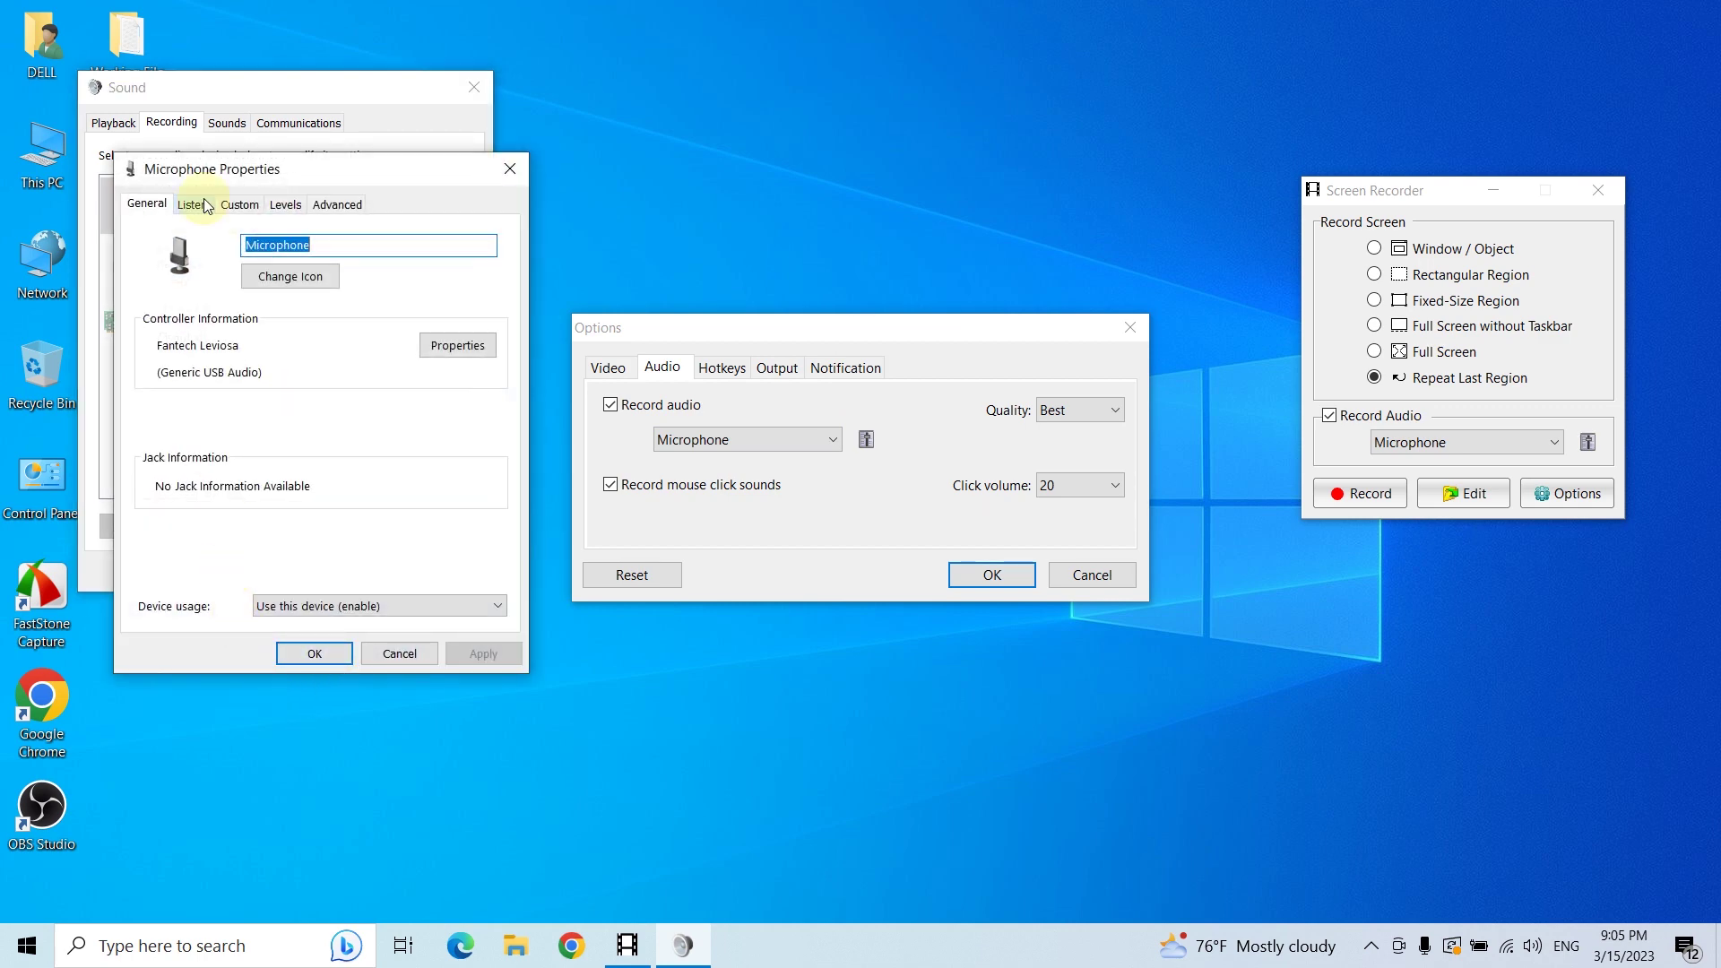
pyautogui.click(194, 202)
pyautogui.click(229, 208)
pyautogui.click(284, 204)
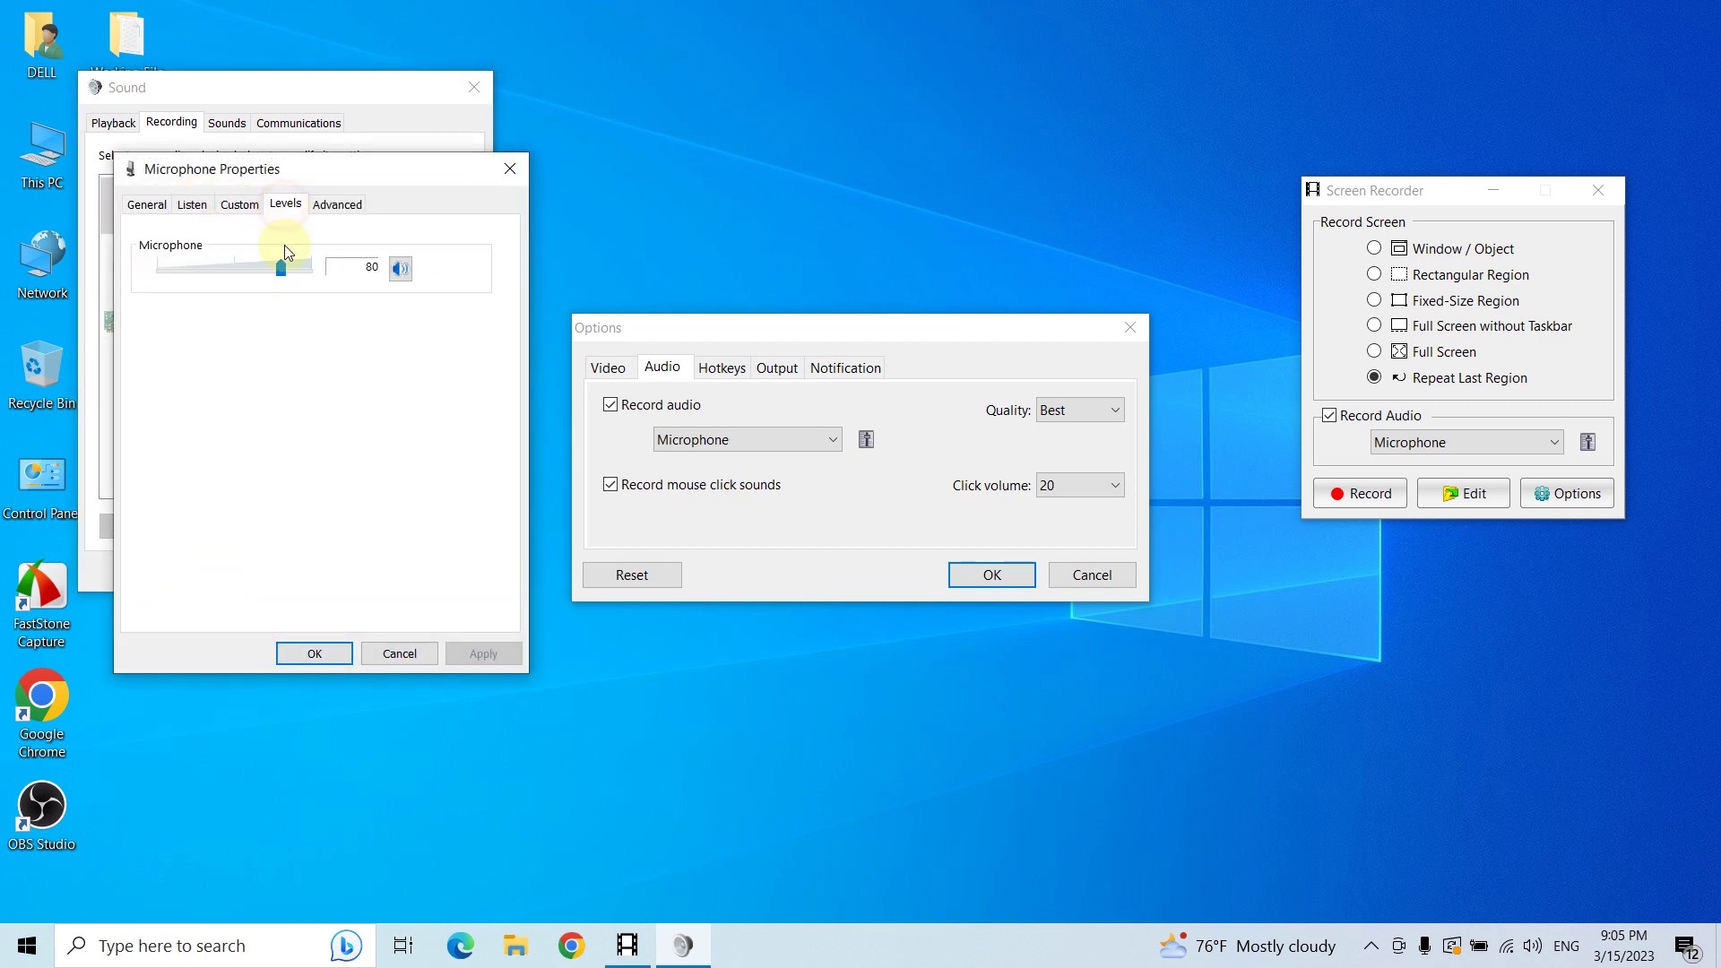
pyautogui.press('Escape')
pyautogui.press('Escape')
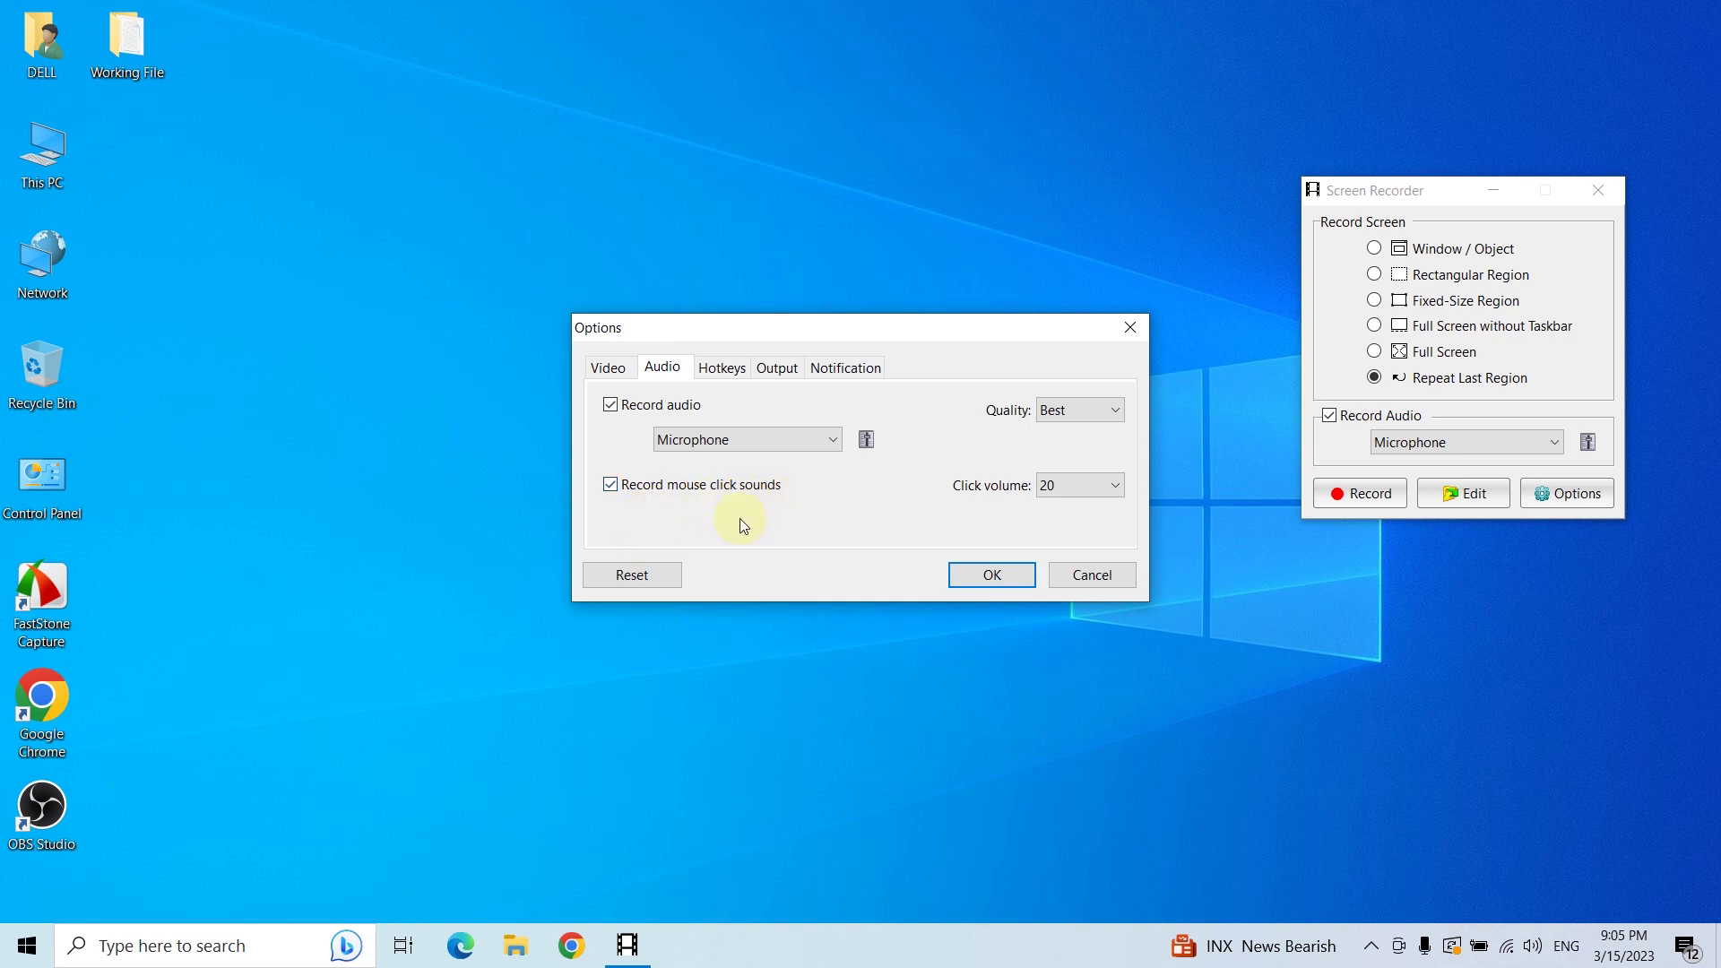
# - Set the volume of recorded mouse click sounds to 10 and select the click volume once more
pyautogui.click(731, 715)
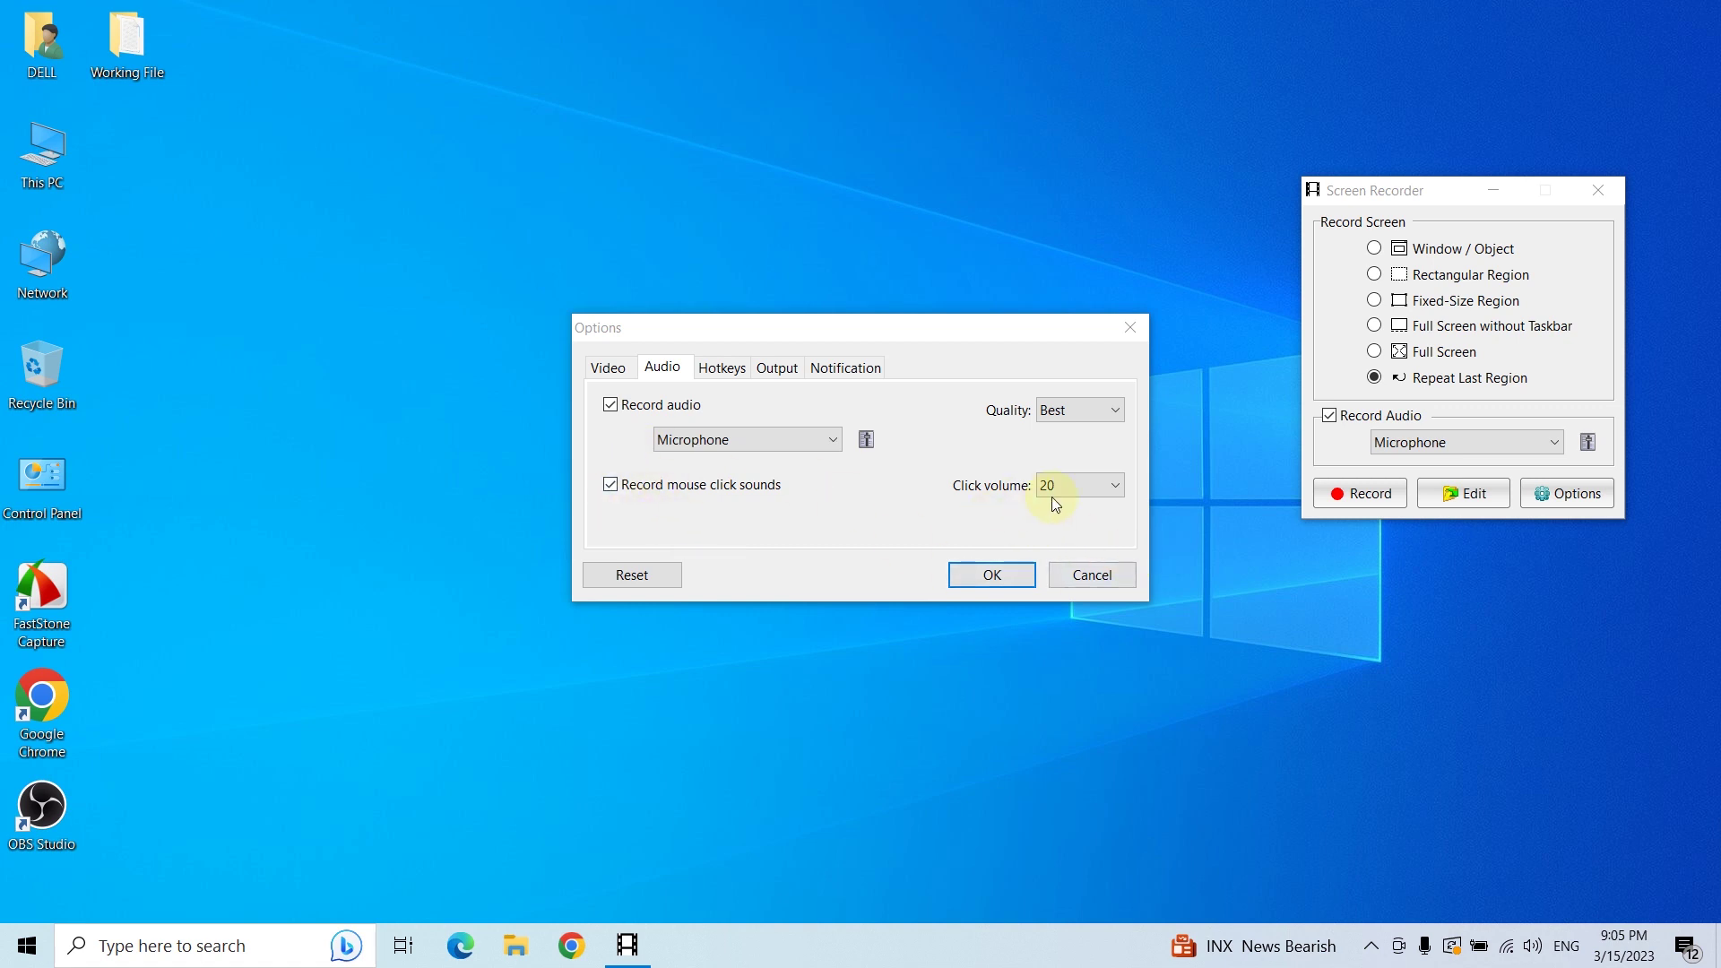
pyautogui.click(1075, 486)
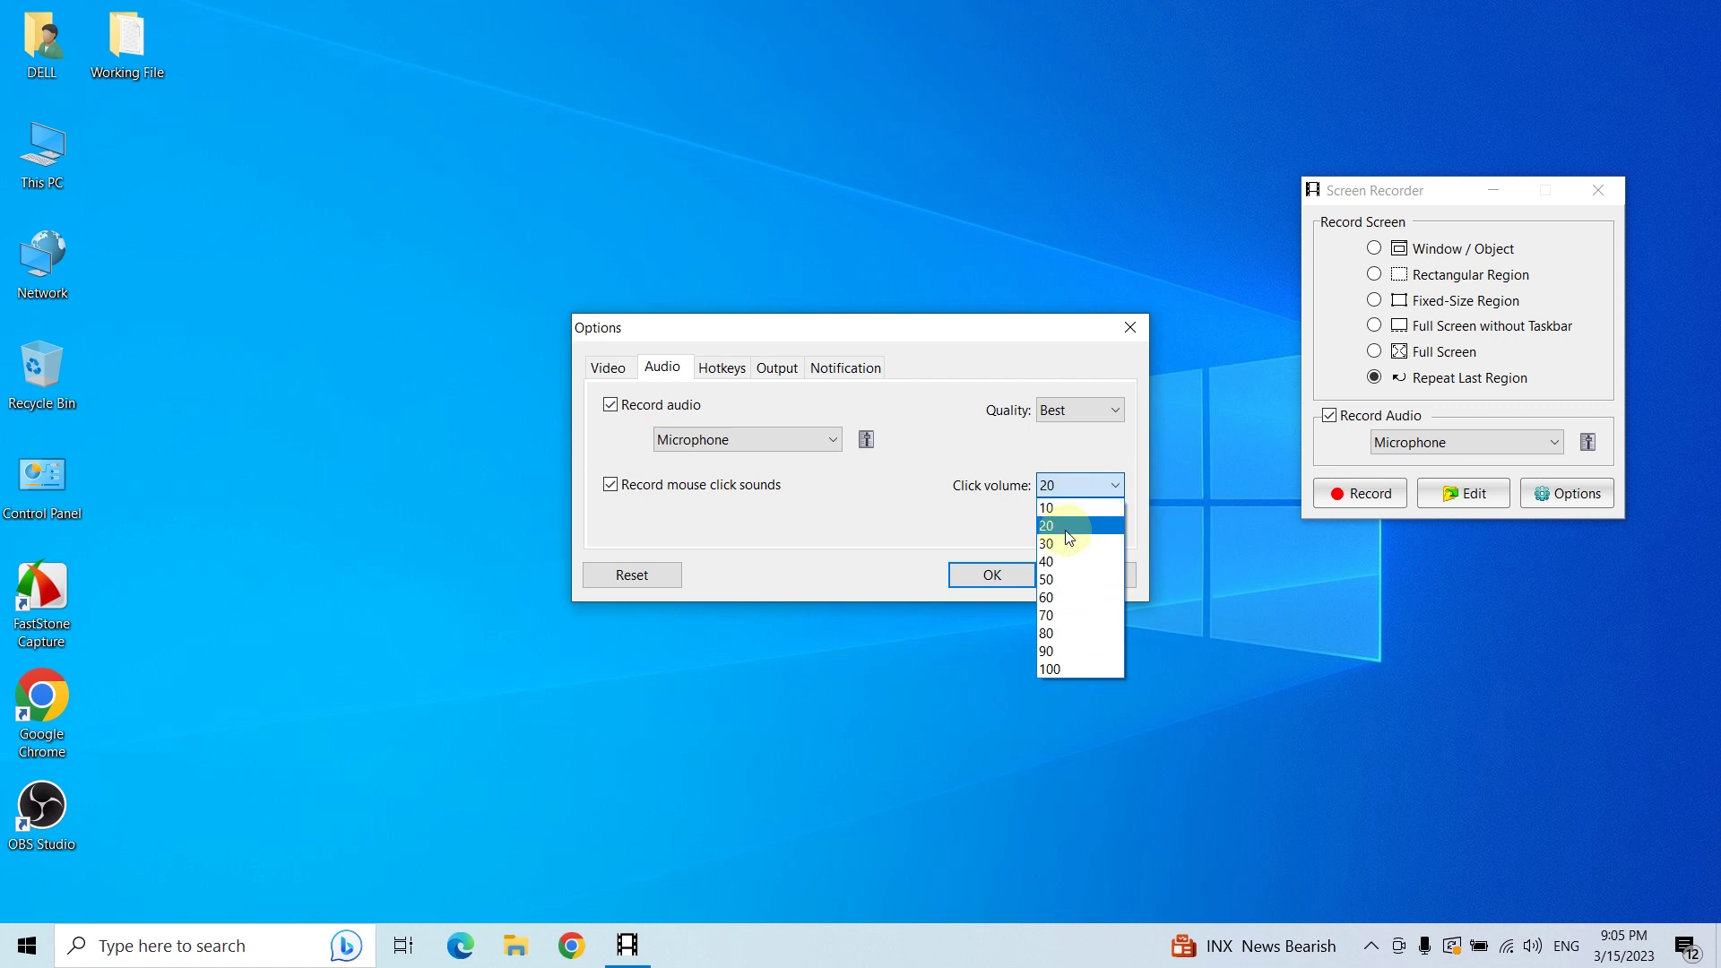
pyautogui.click(1062, 507)
pyautogui.click(1061, 491)
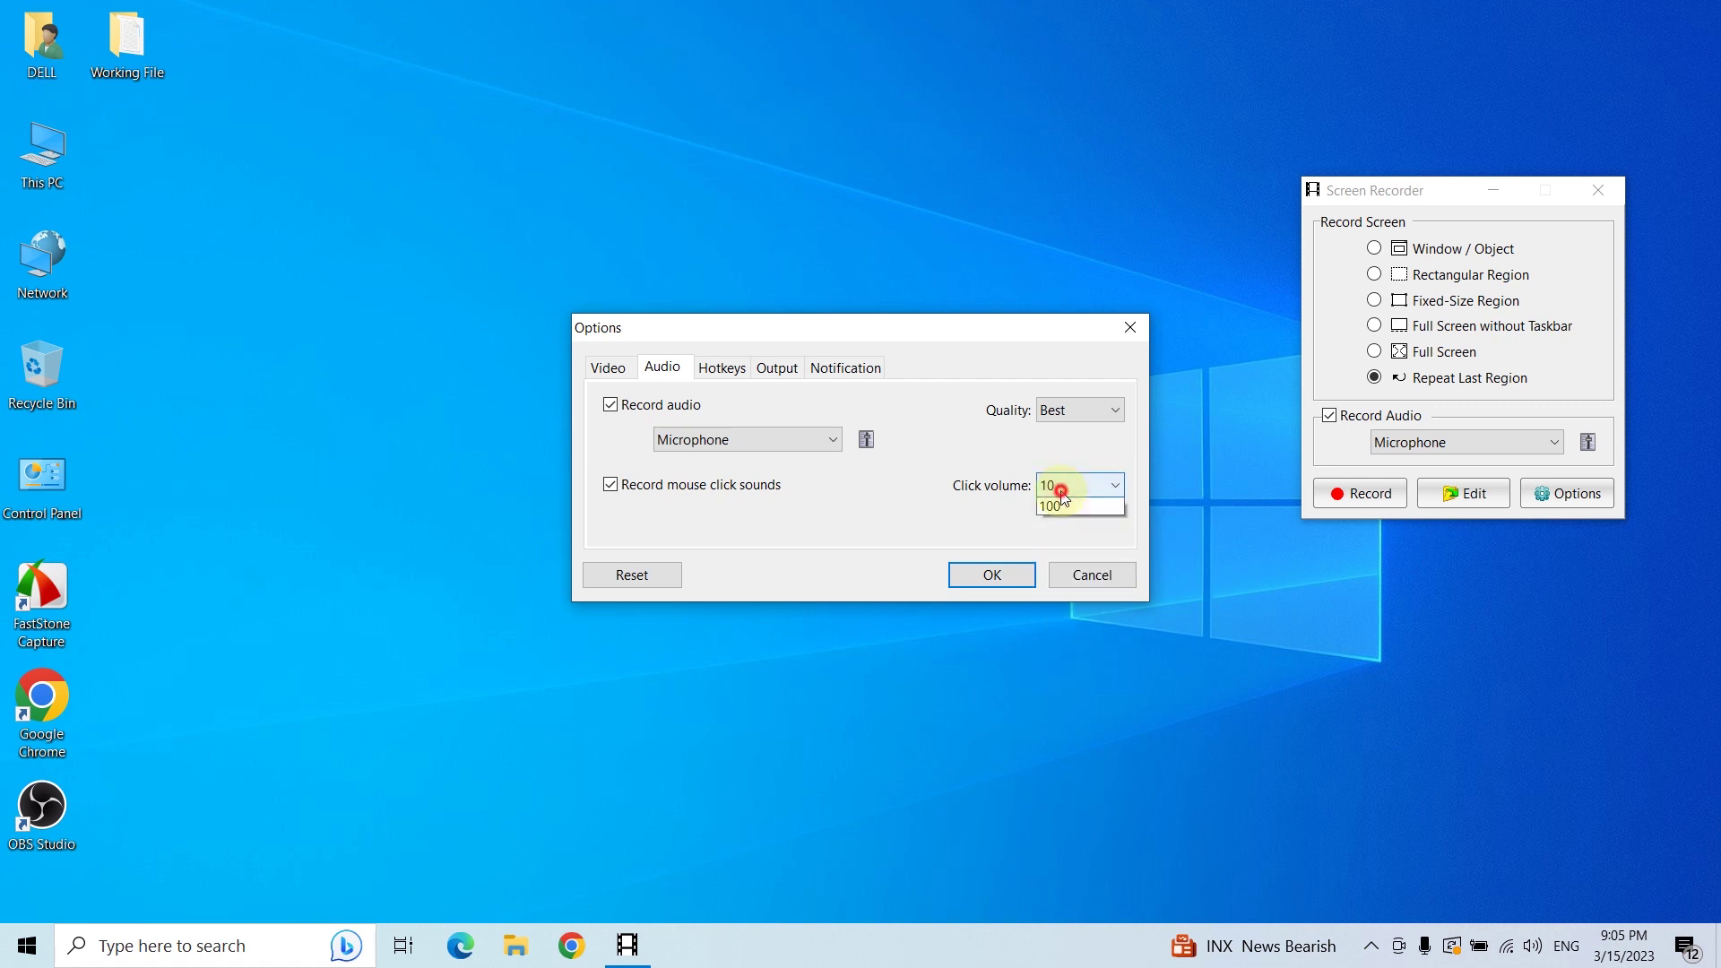
pyautogui.click(1058, 518)
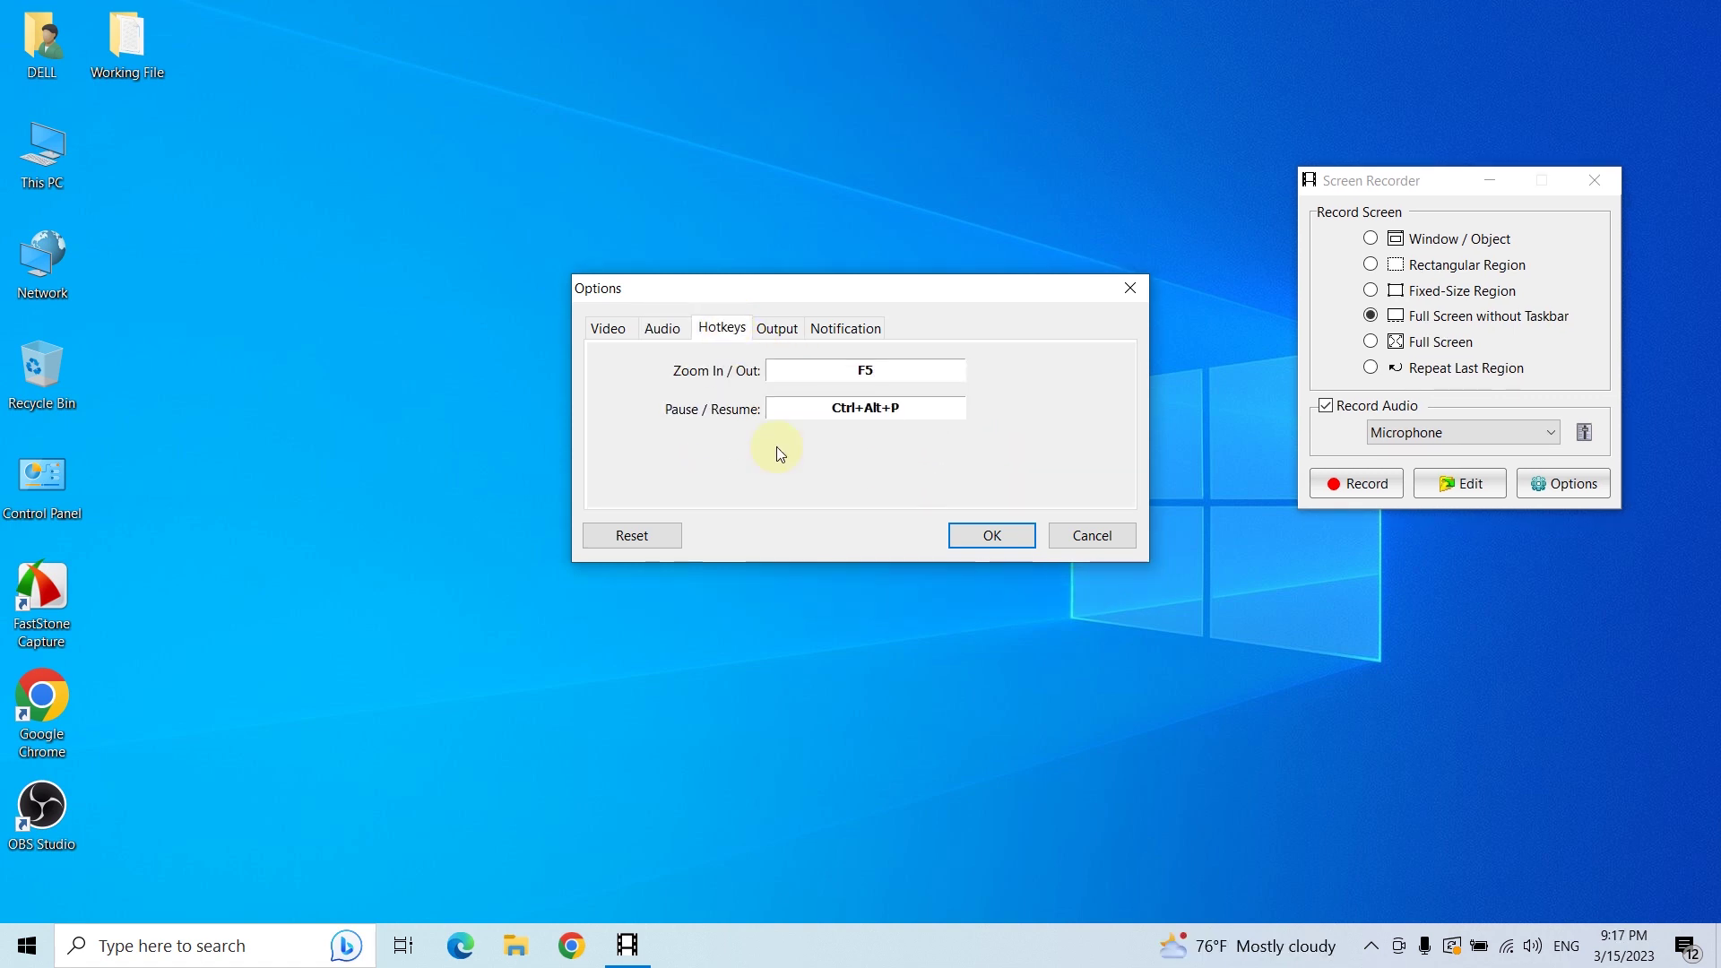
# - Try clearing the Zoom In / Out hotkey and dismiss the change without saving it
pyautogui.click(888, 369)
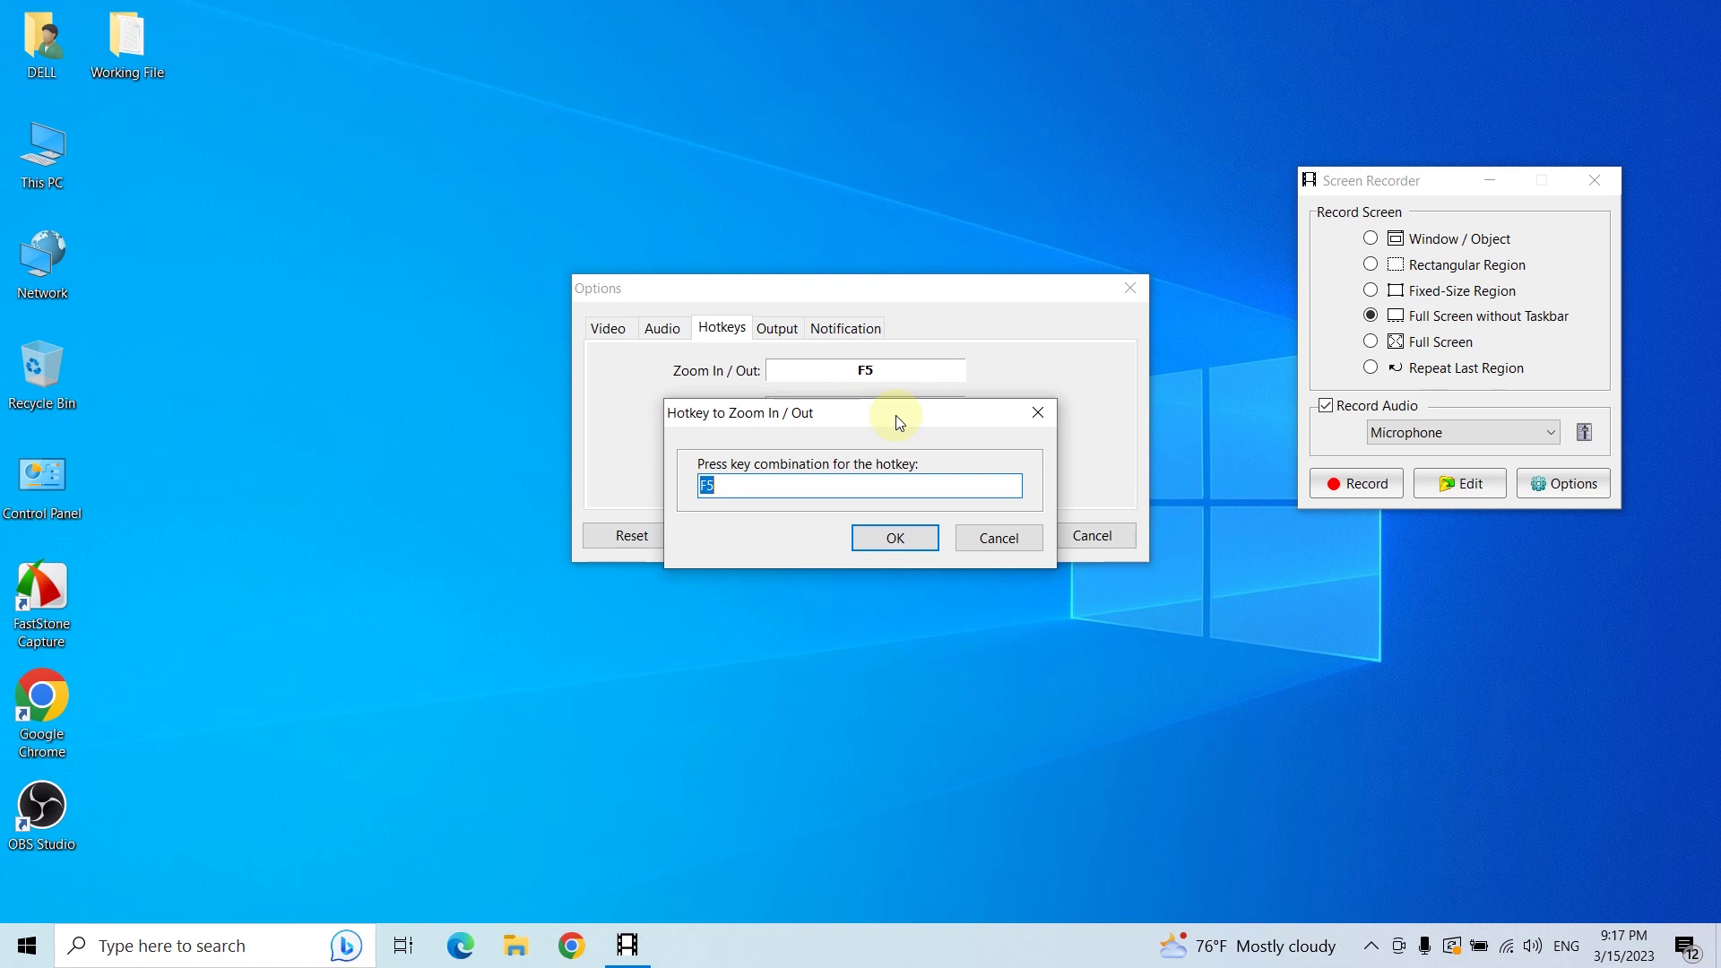
pyautogui.press('BackSpace')
pyautogui.click(1043, 411)
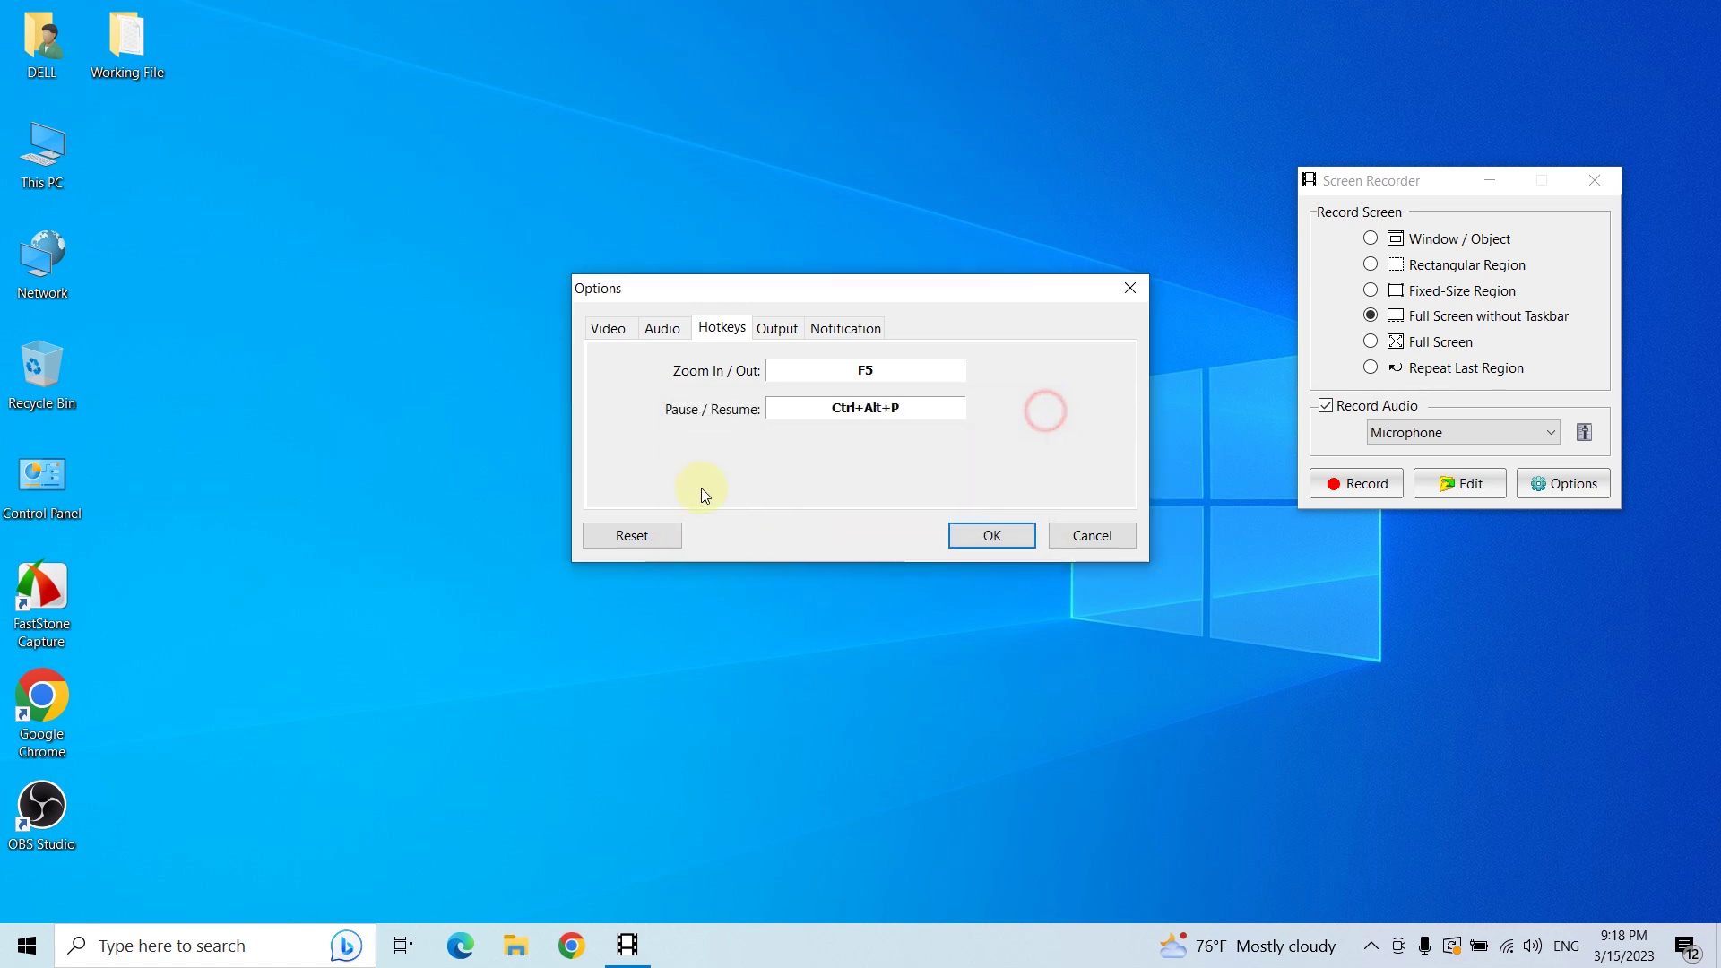
# - Inspect the Pause / Resume hotkey setting, dismiss it without changes, and review the output file name and after-save options
pyautogui.click(861, 414)
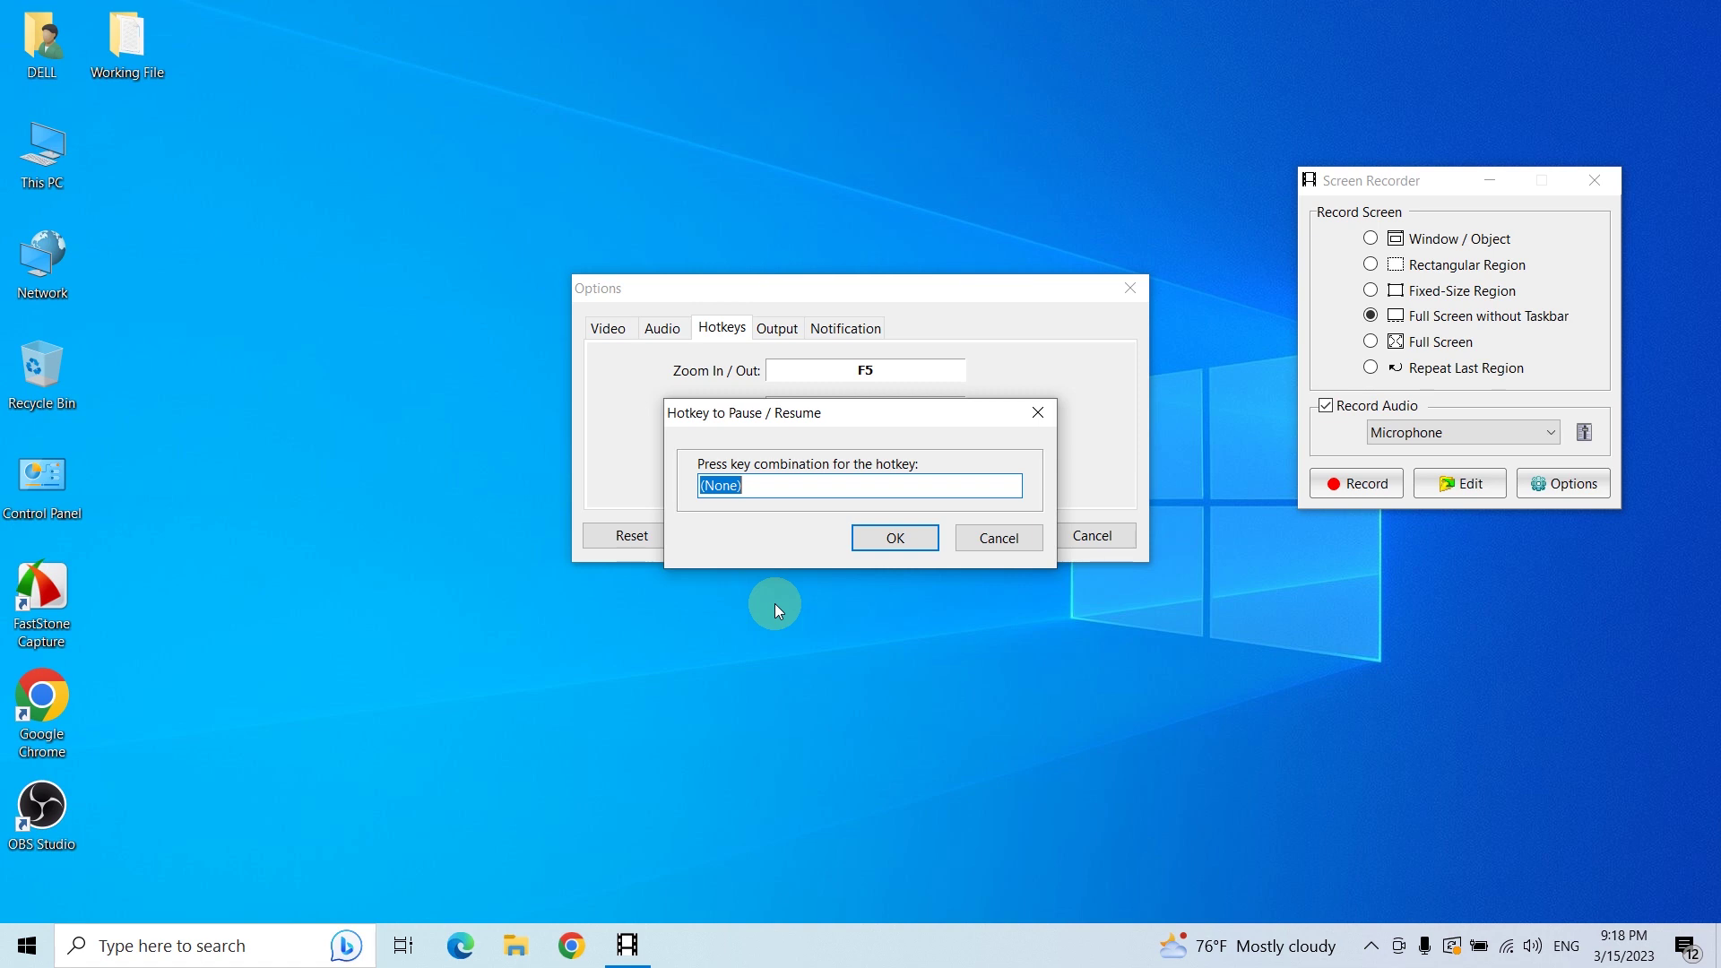
pyautogui.click(1036, 411)
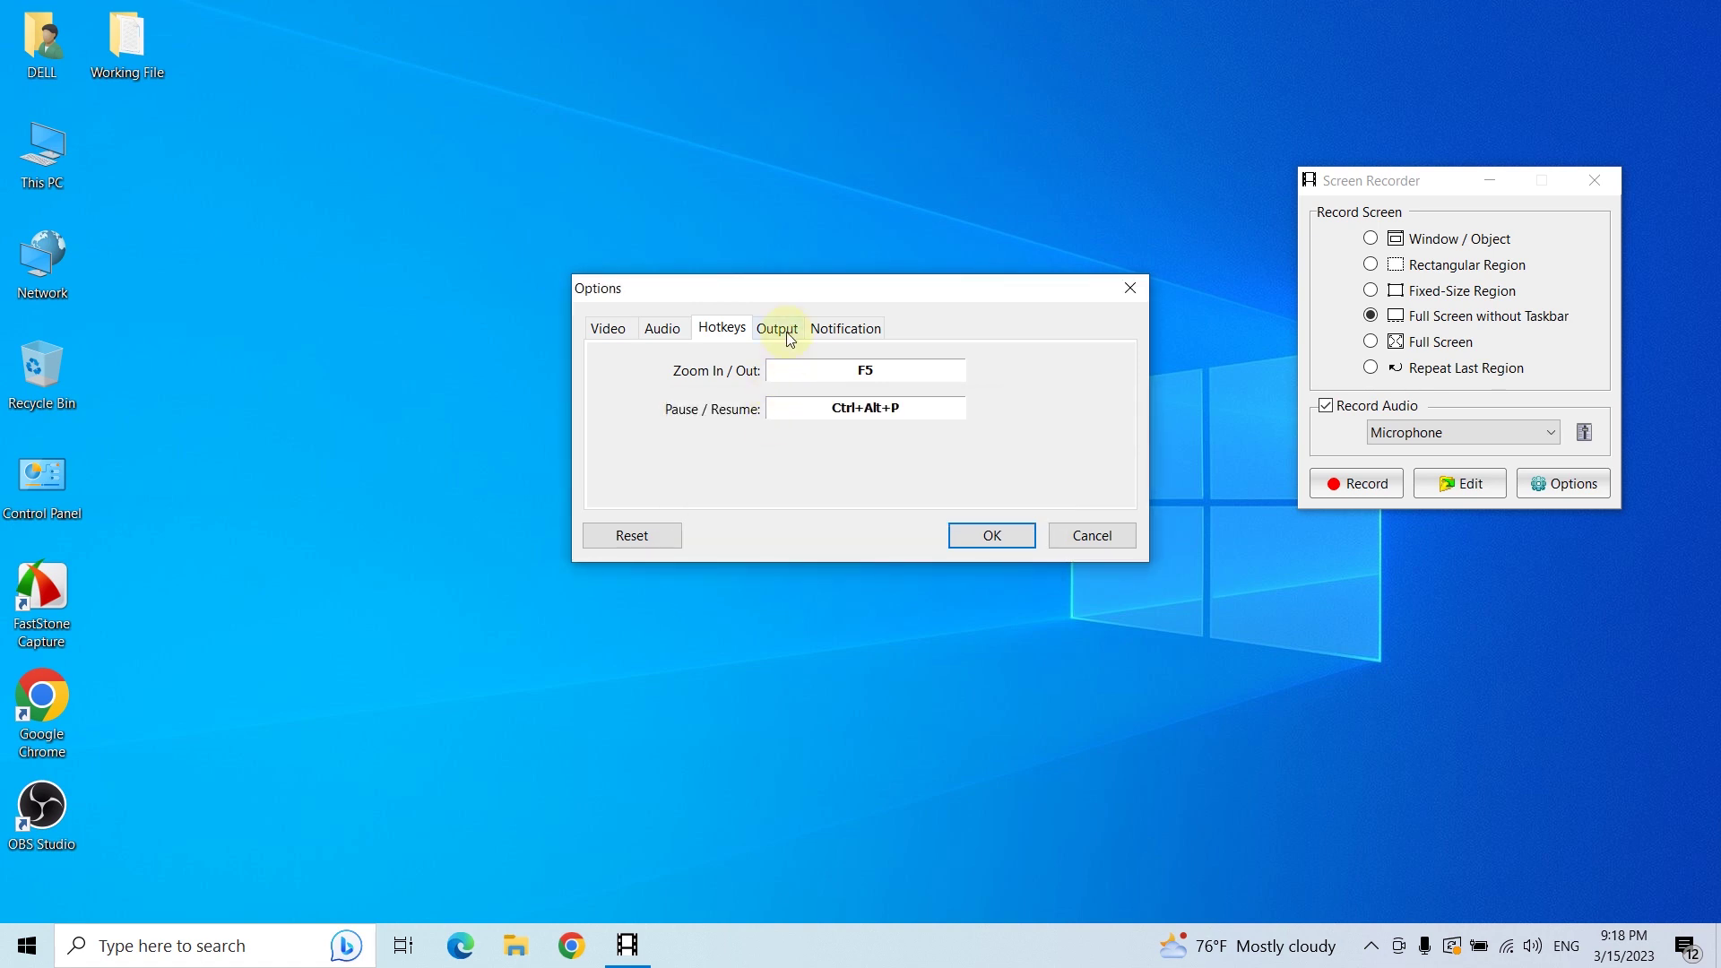
pyautogui.click(785, 332)
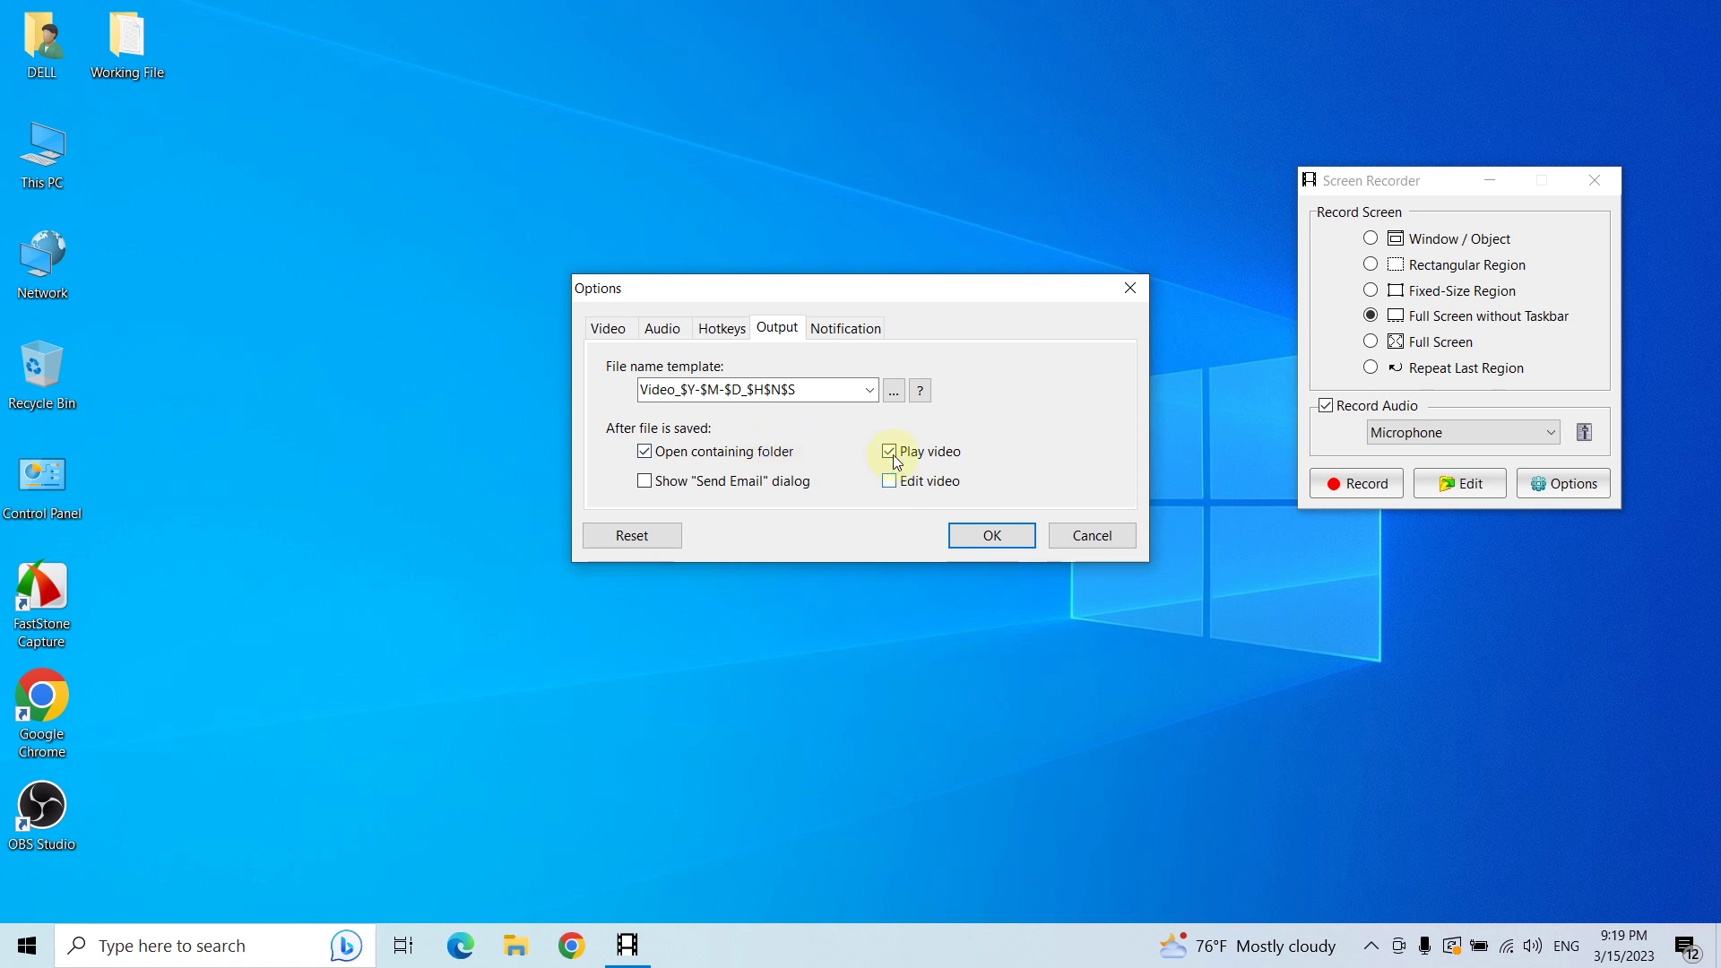
# - Review the notification options, inspect the recording border color choices without changing them, and save the recorder options
pyautogui.click(854, 332)
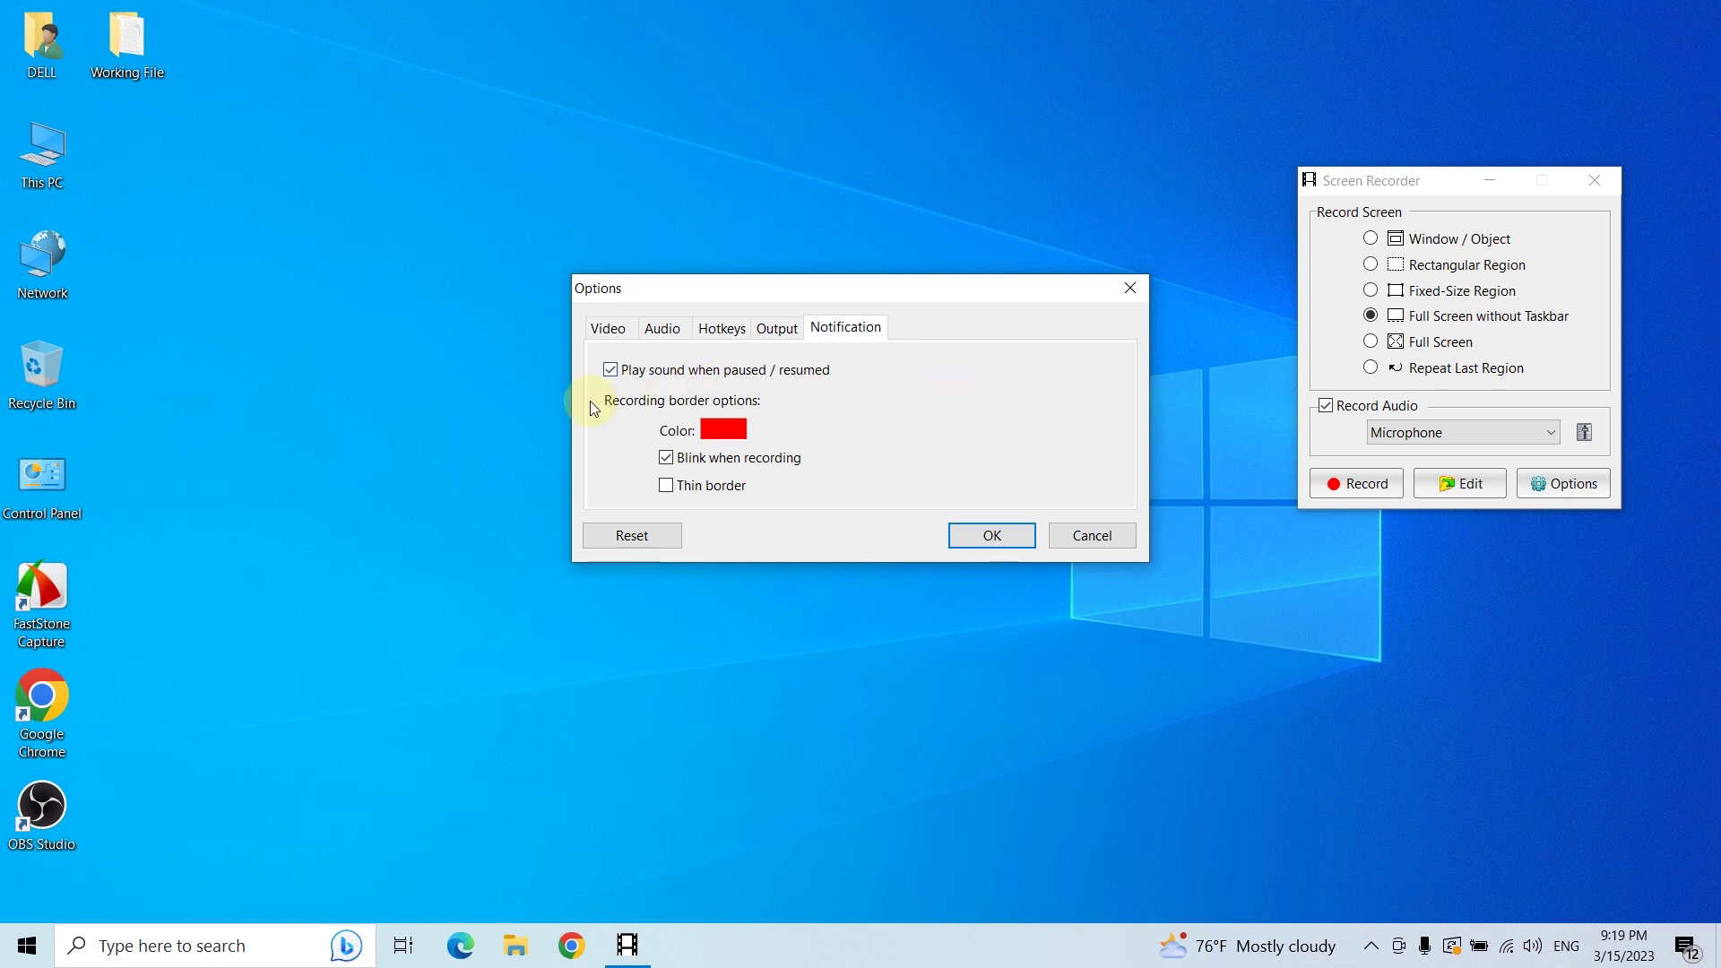
pyautogui.click(722, 429)
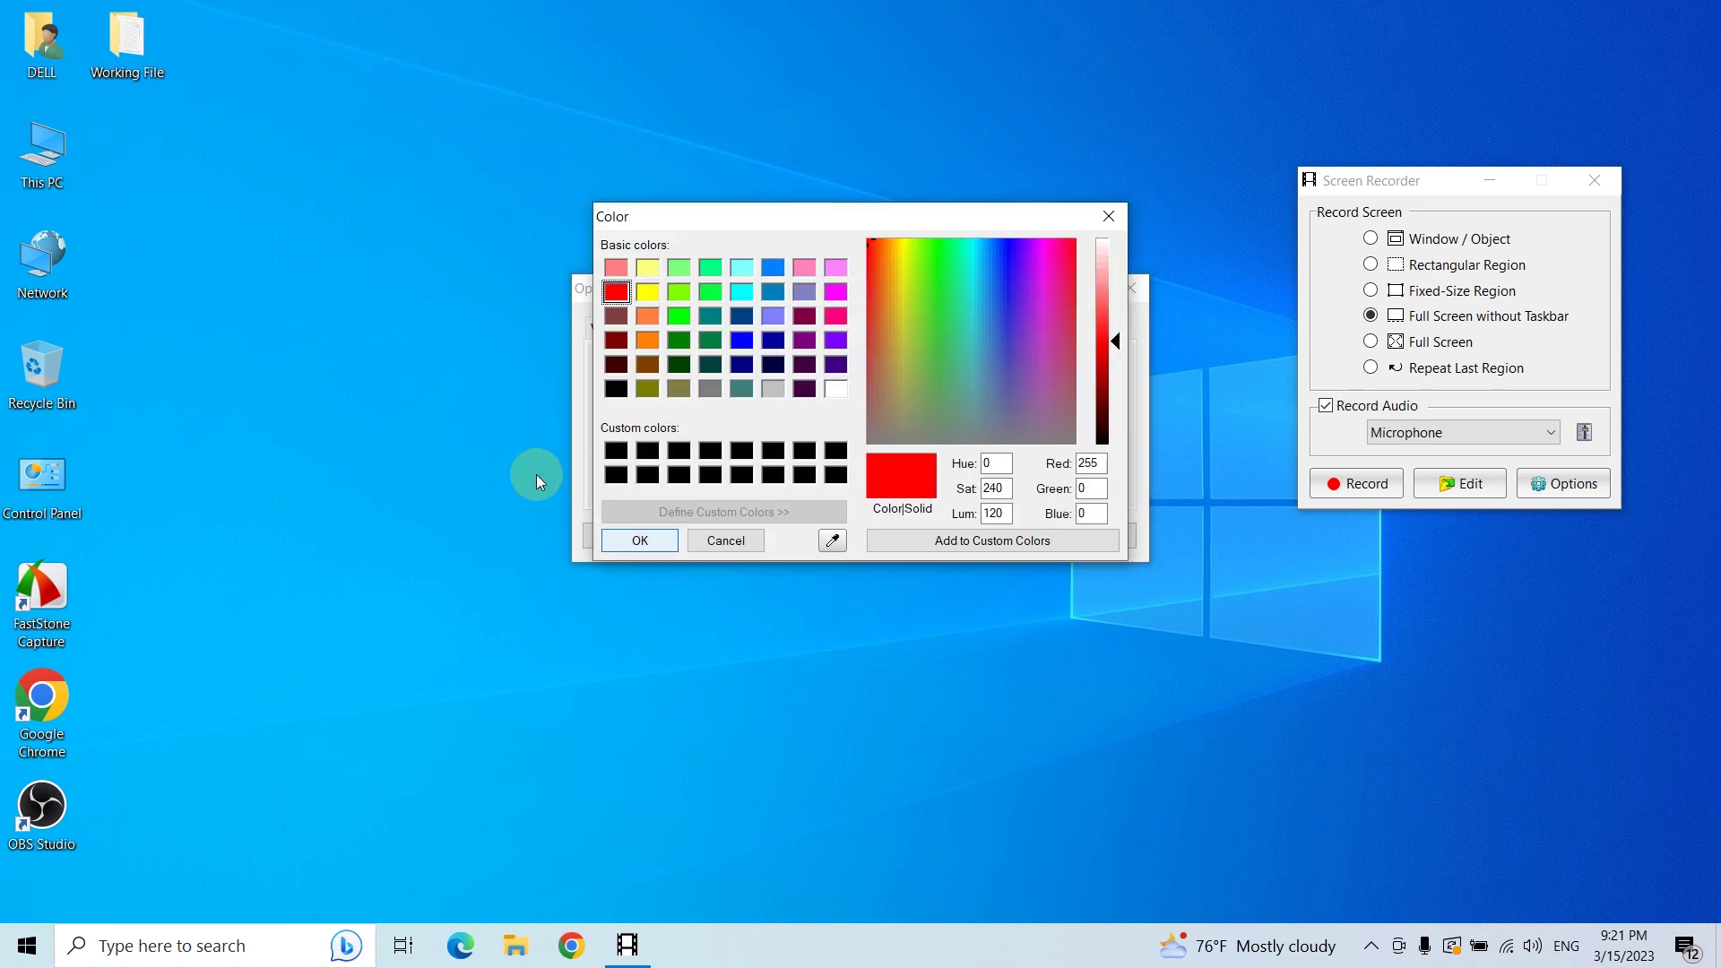
pyautogui.click(1102, 220)
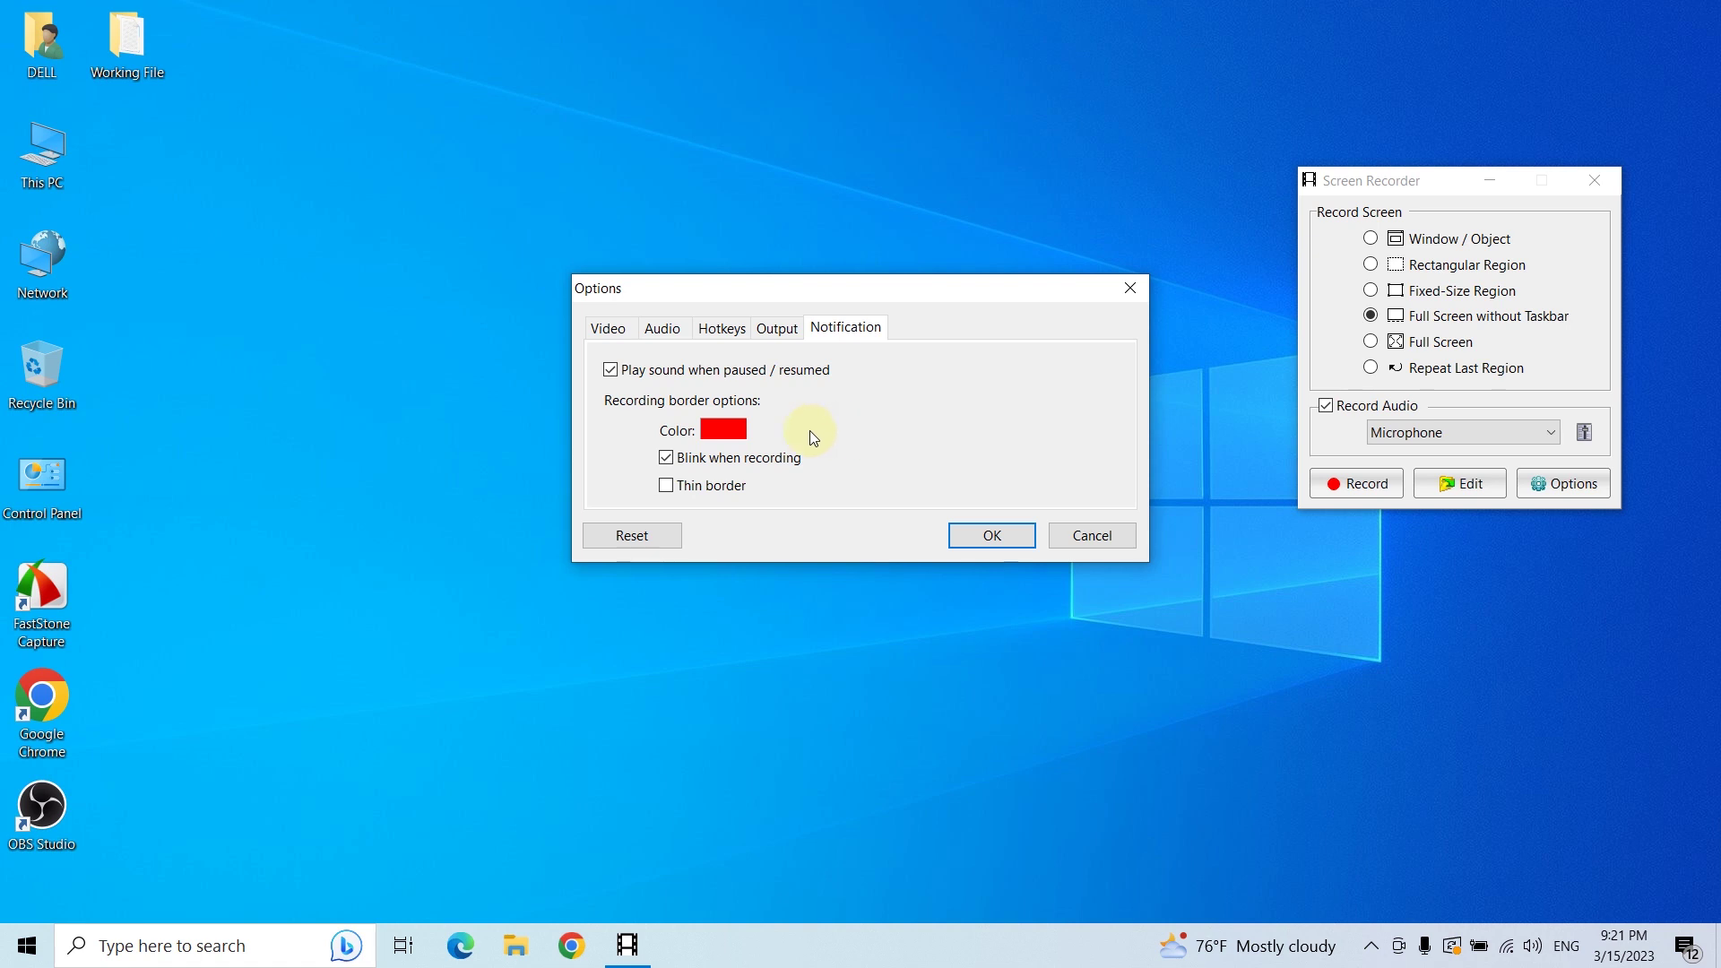
pyautogui.click(993, 536)
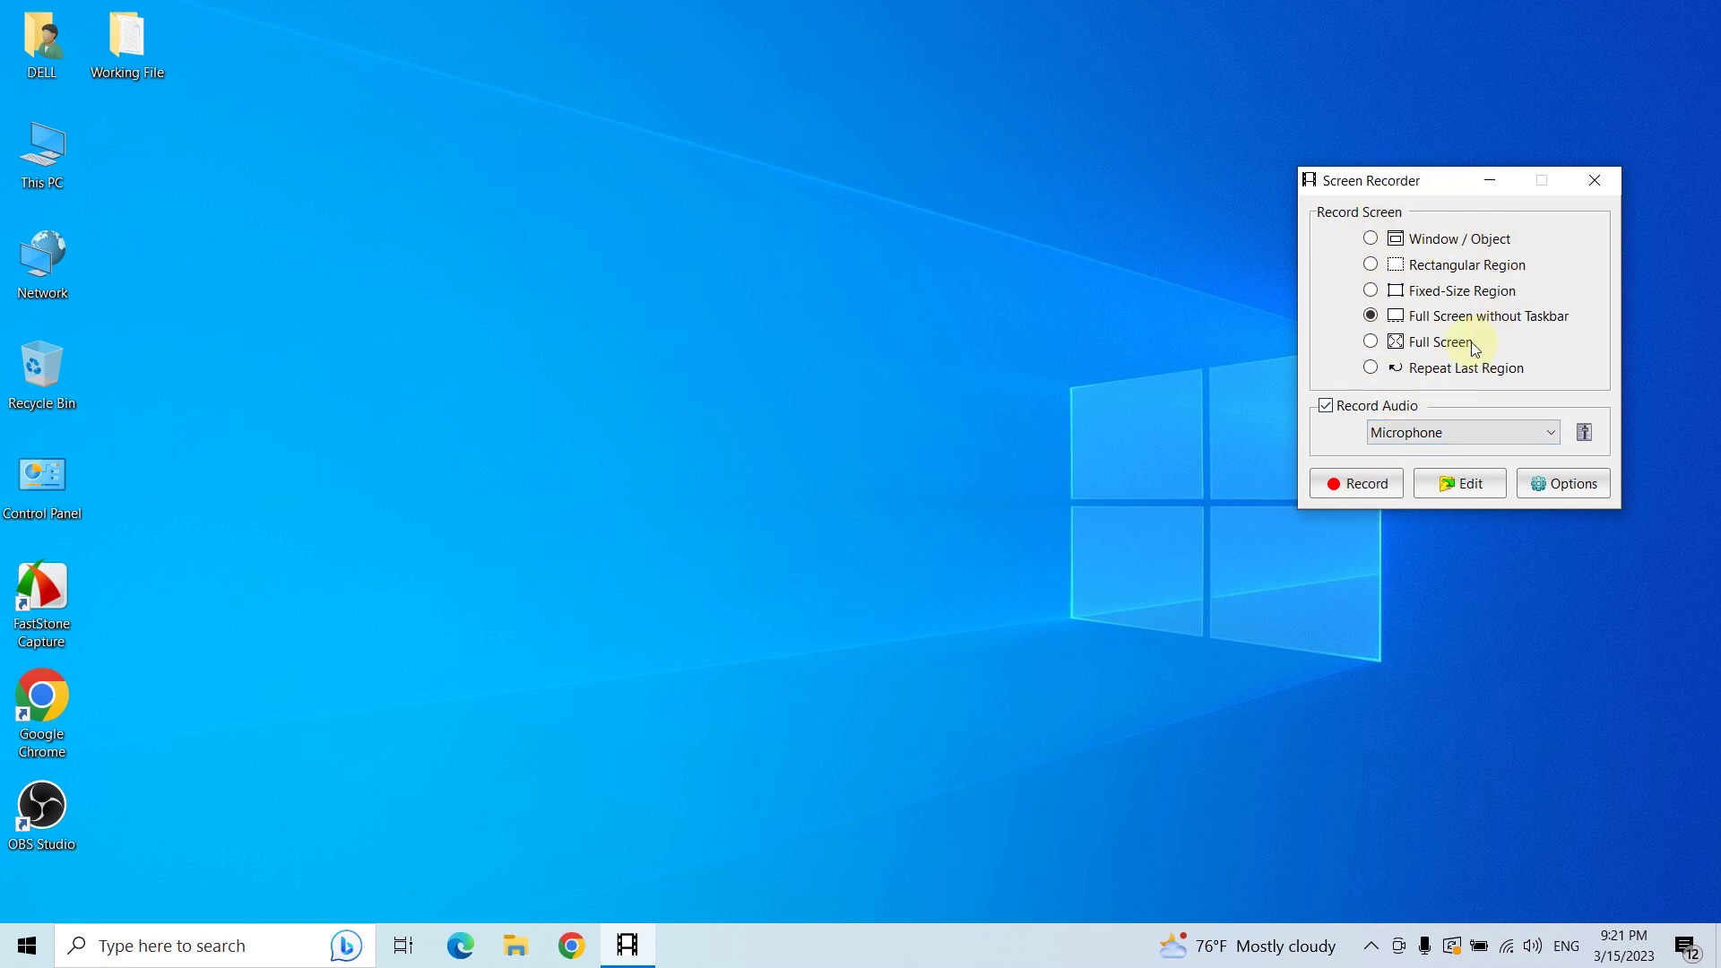
# - Set up a recording of the full screen without taskbar with the opening title page "How to record computer screen?" and start it
pyautogui.click(1368, 487)
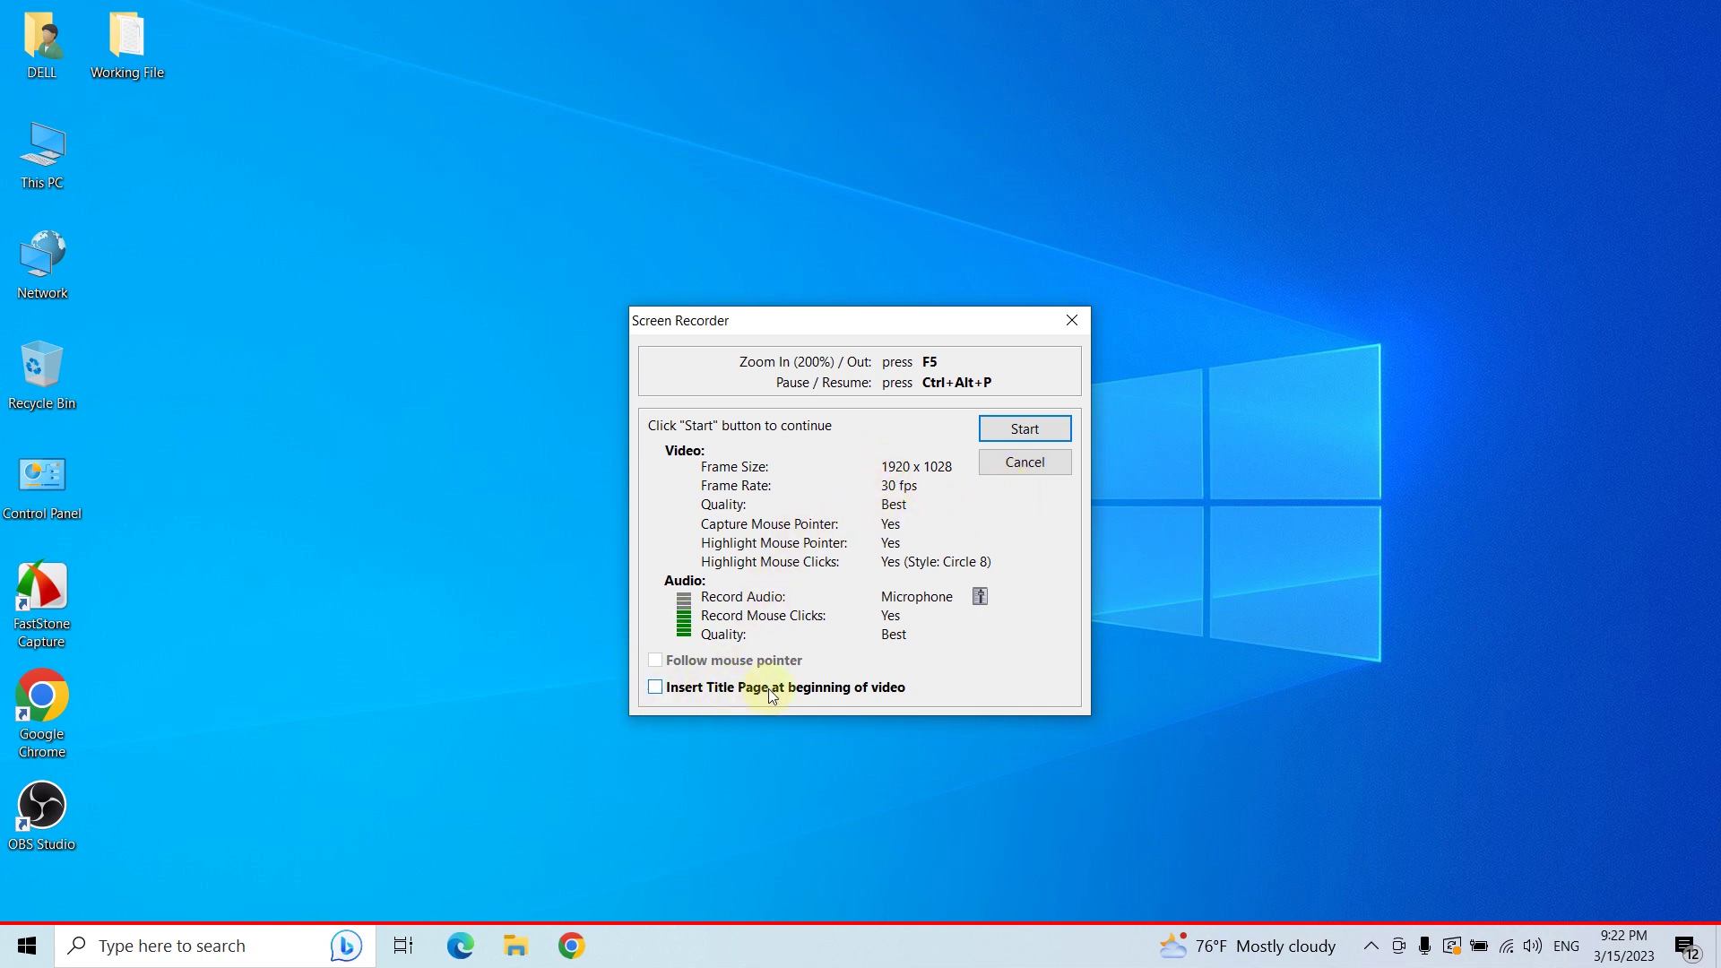
pyautogui.click(657, 690)
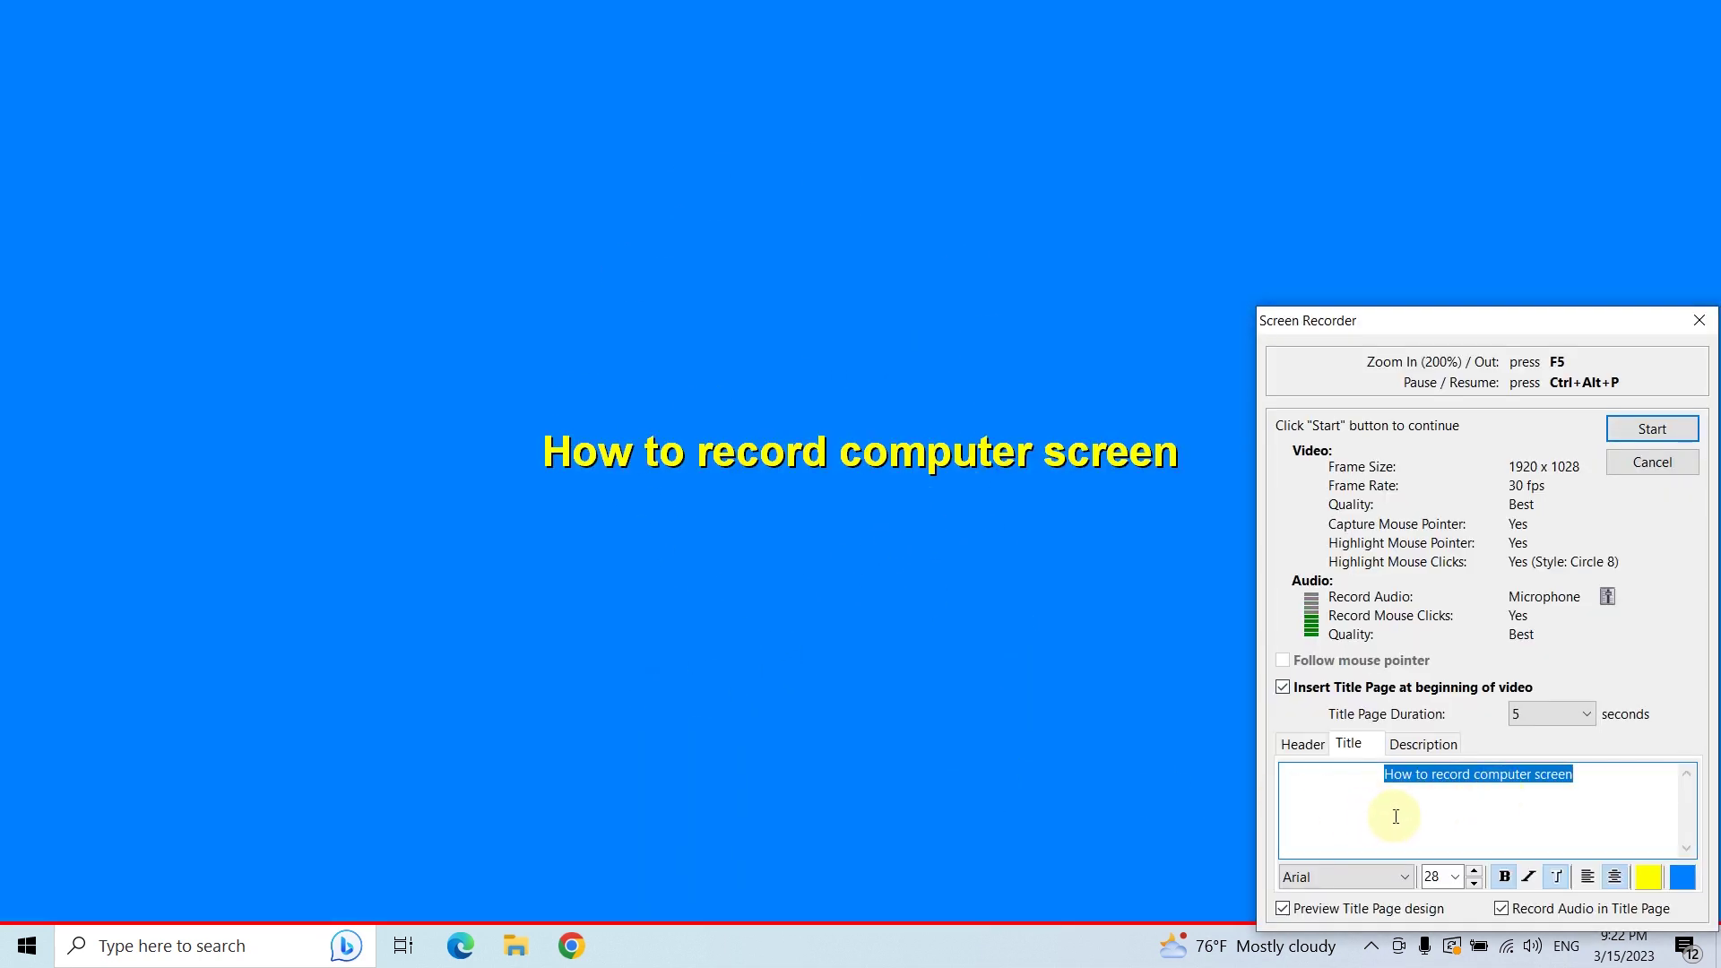
pyautogui.click(1434, 800)
pyautogui.write('Ho')
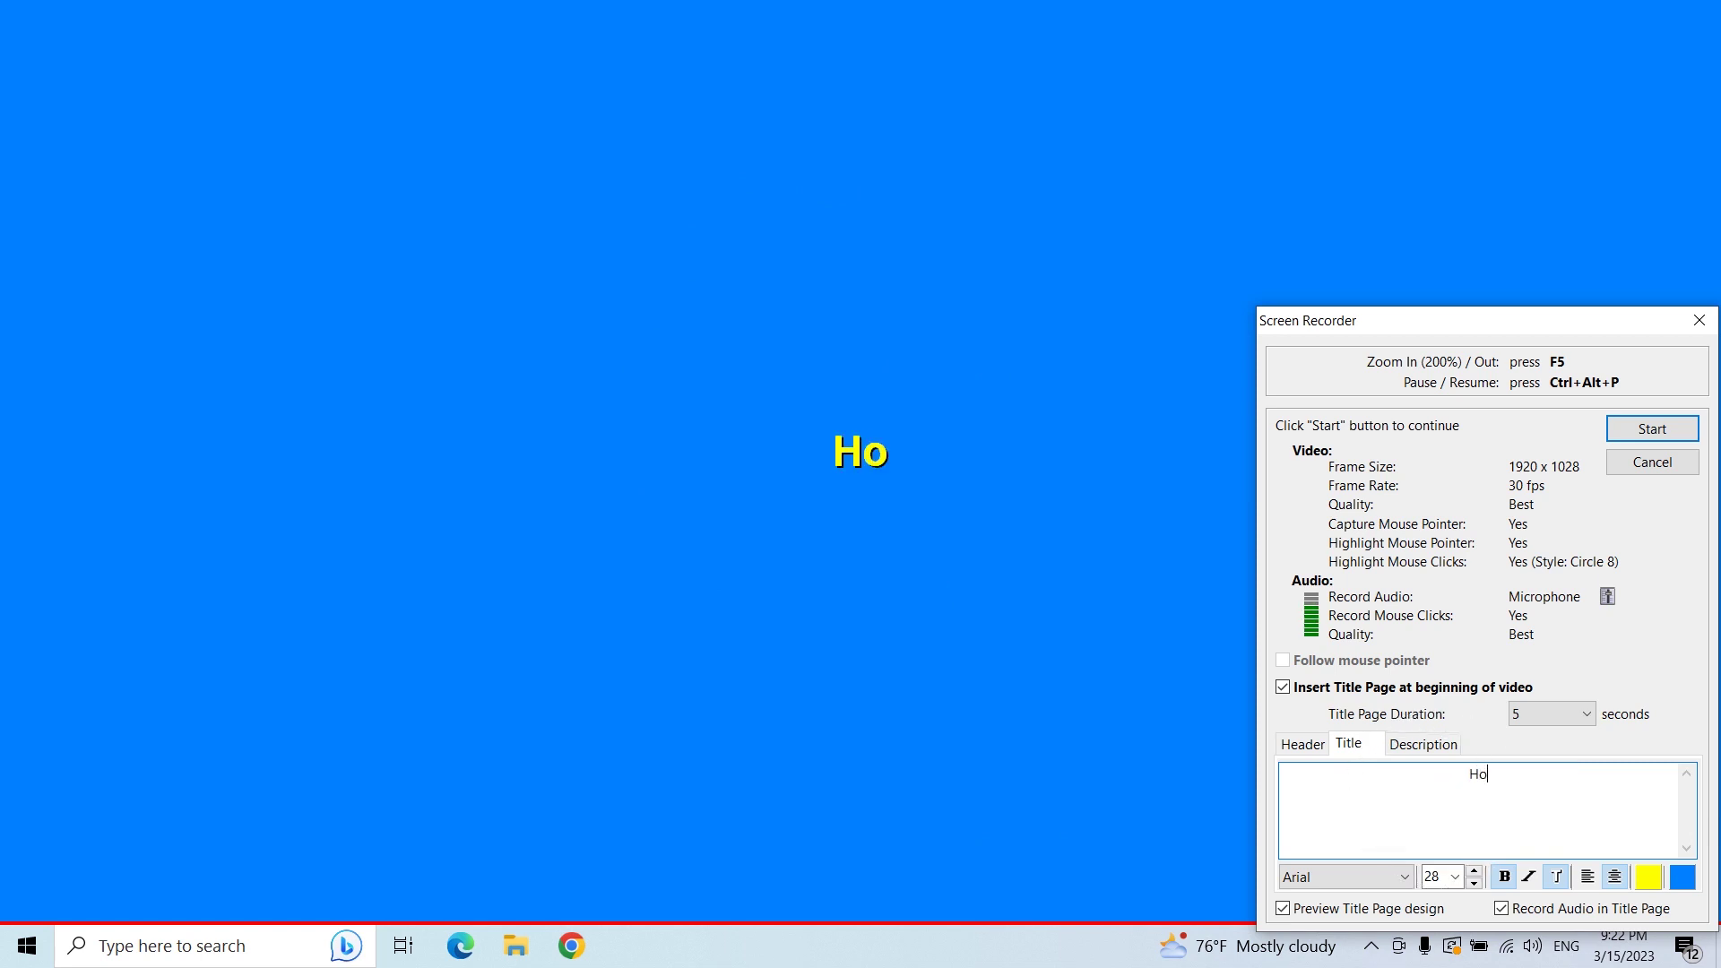
pyautogui.write('w  to recor')
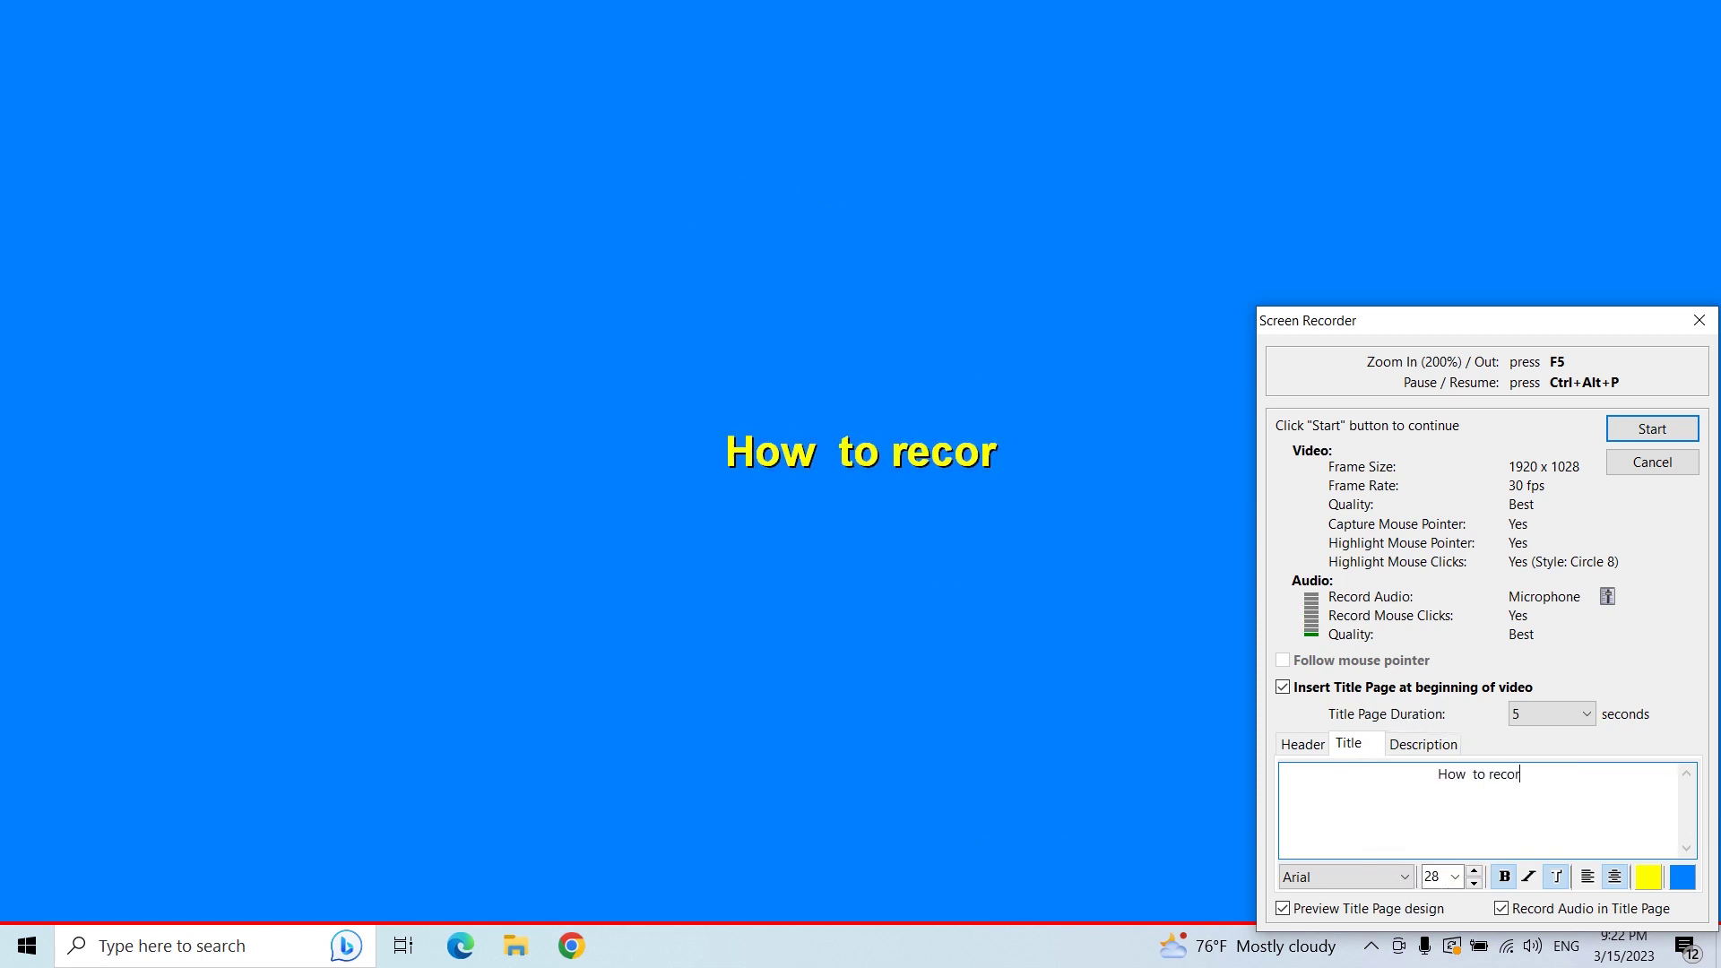
pyautogui.write('d computer screen')
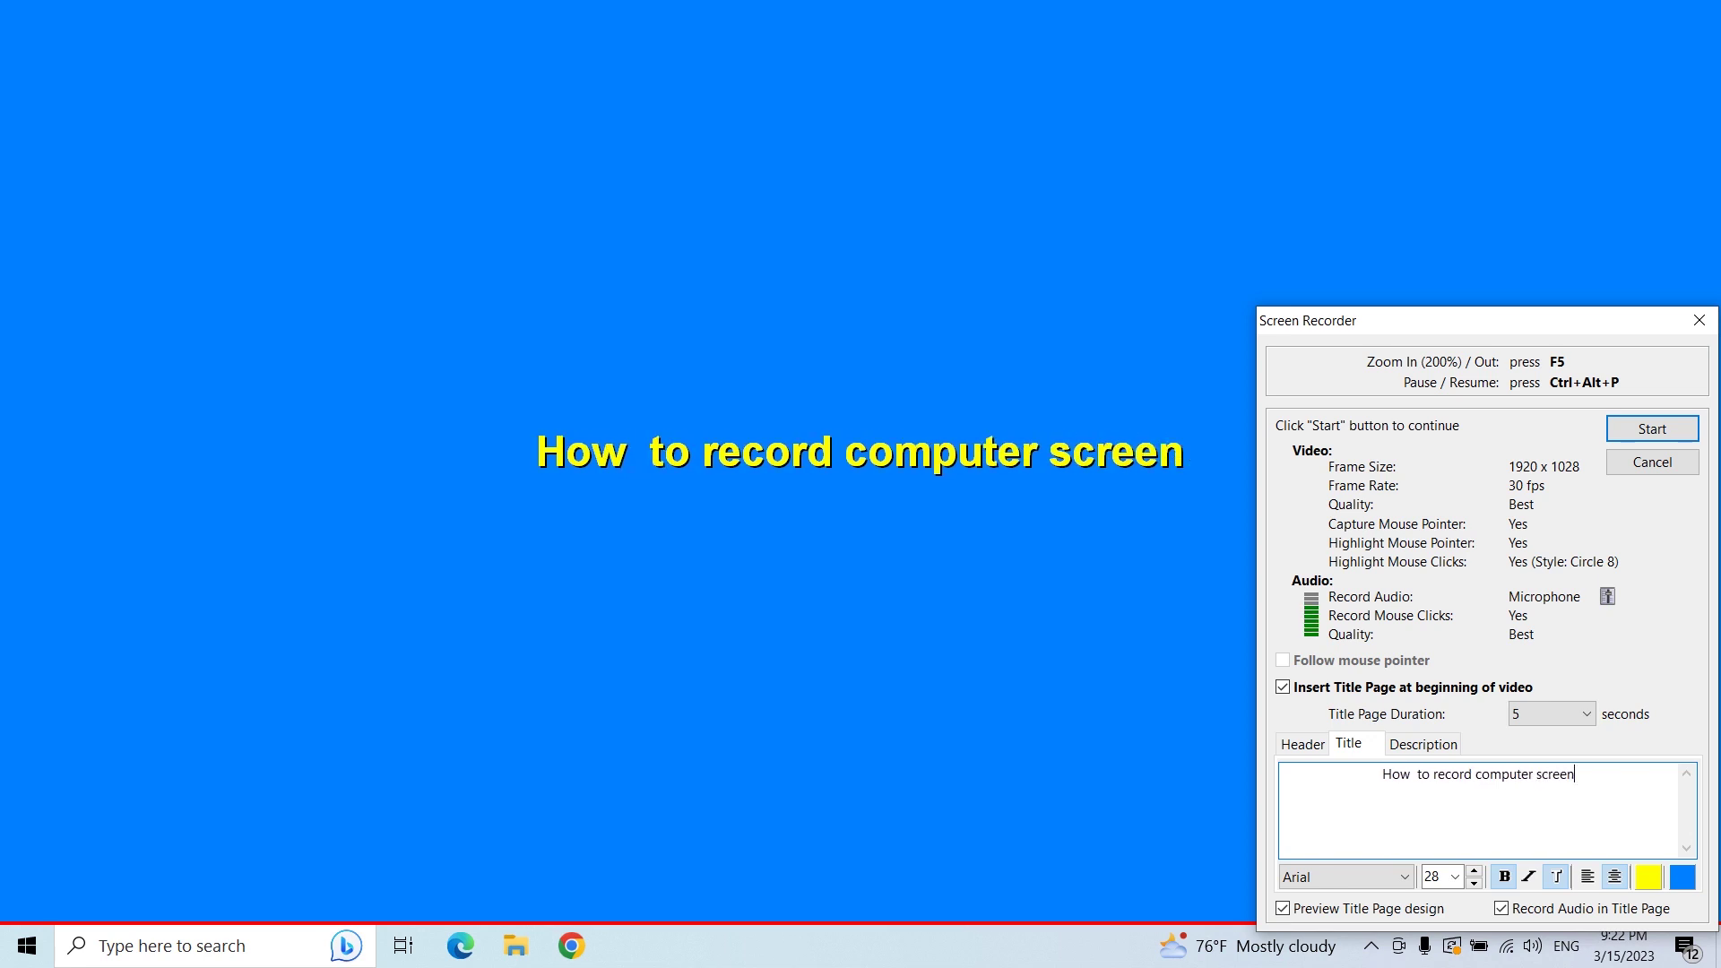
pyautogui.write('?')
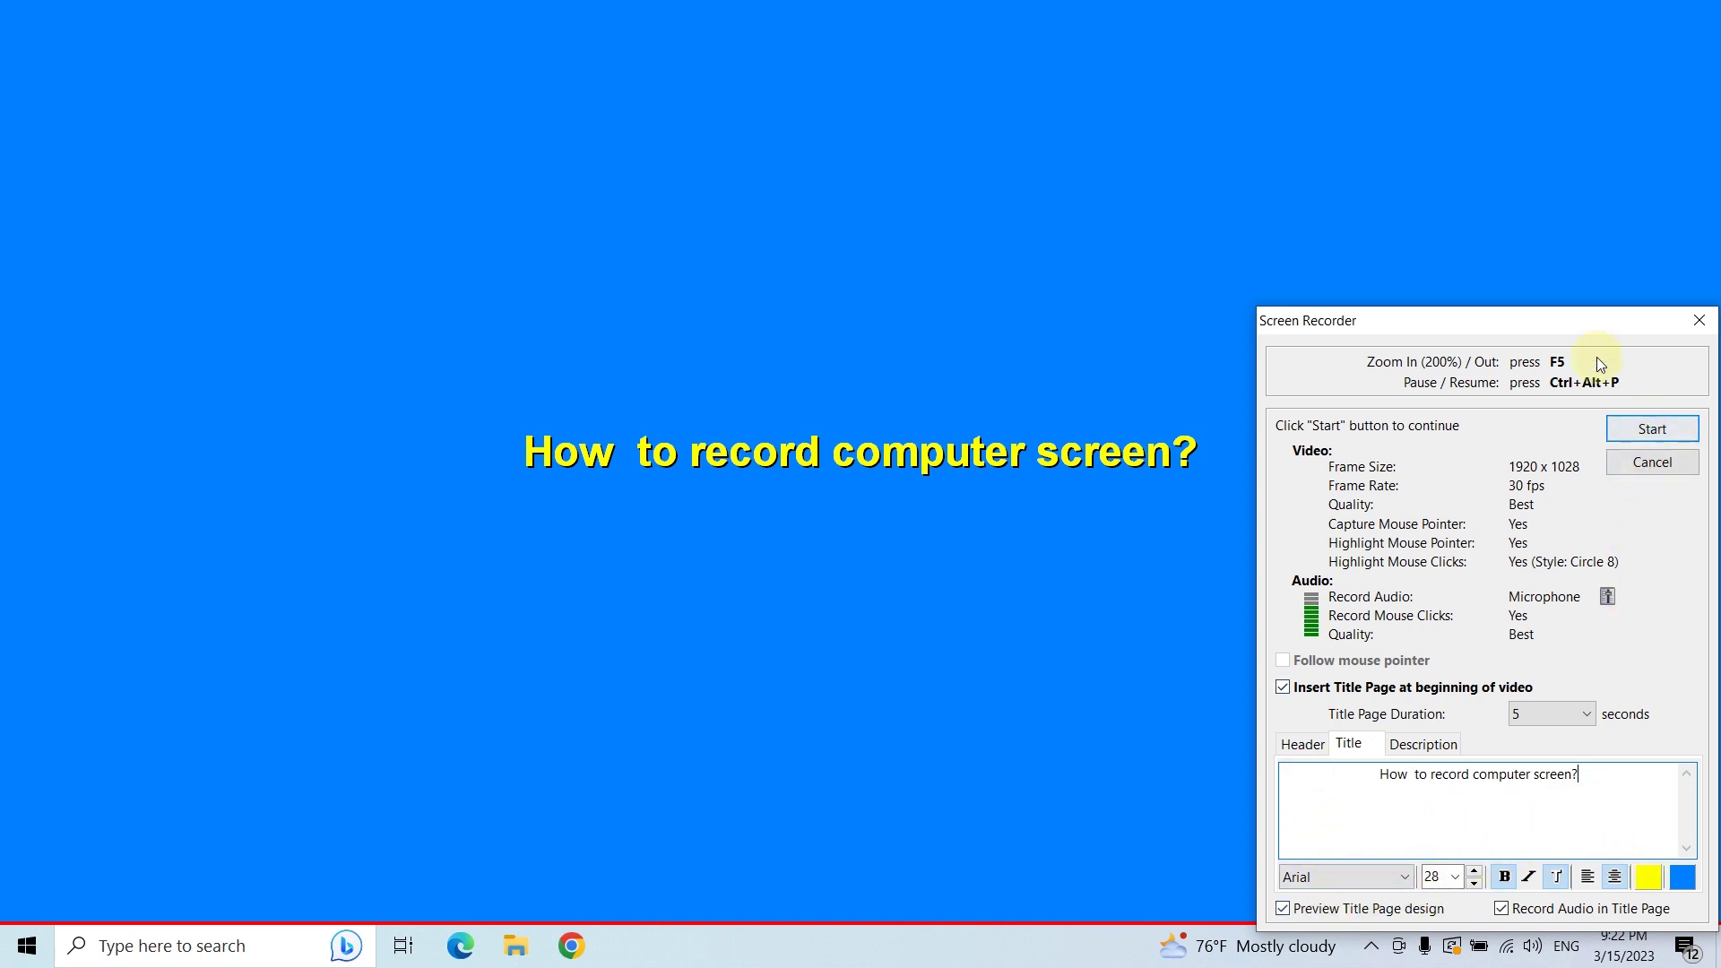
pyautogui.moveTo(1512, 314); pyautogui.dragTo(1457, 197)
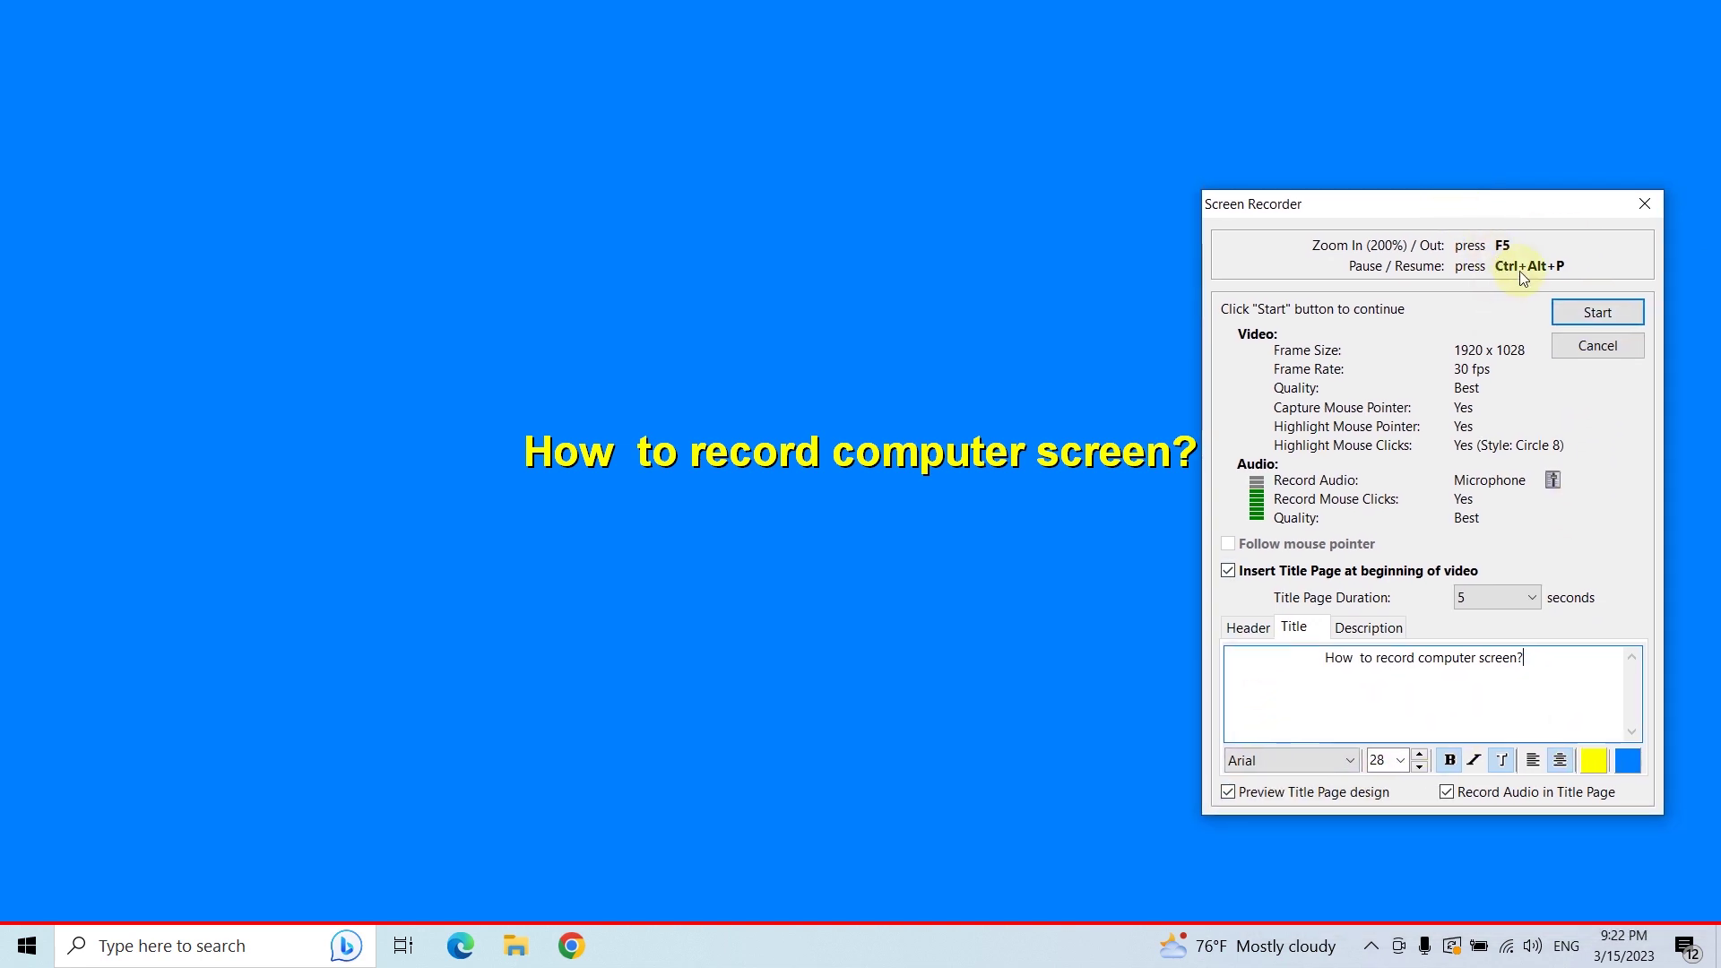
pyautogui.click(1596, 314)
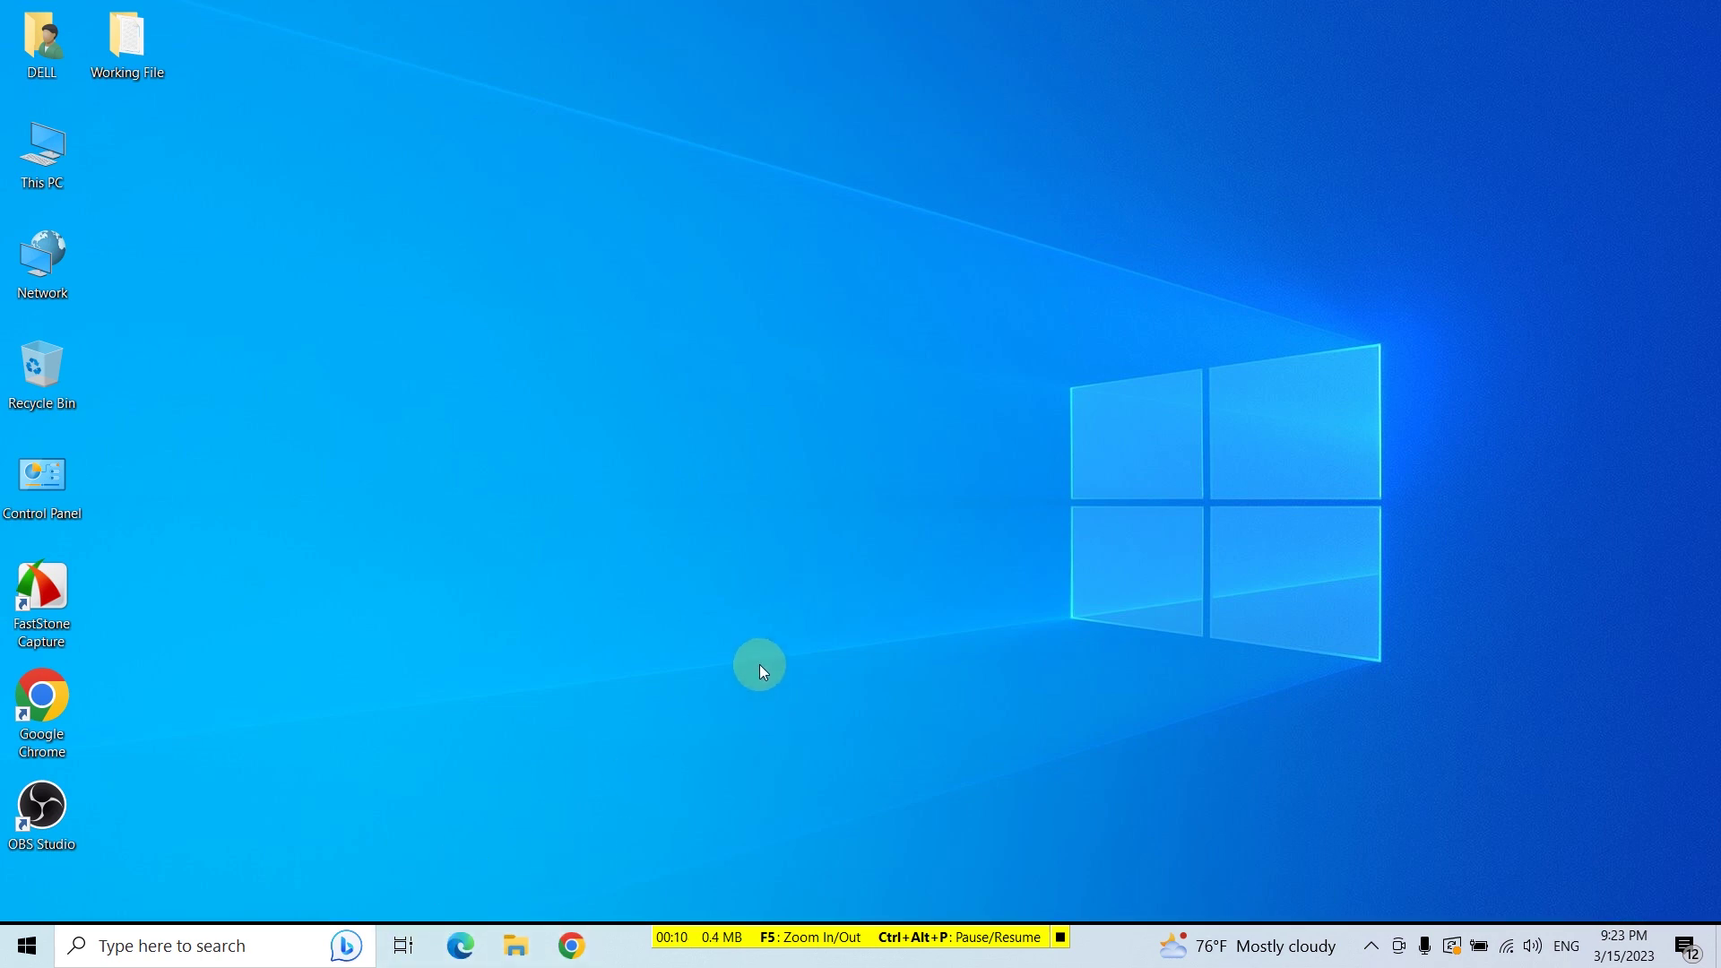
# - Zoom in during the recording, open and dismiss the Start menu while zoomed, and zoom back out
pyautogui.press('F5')
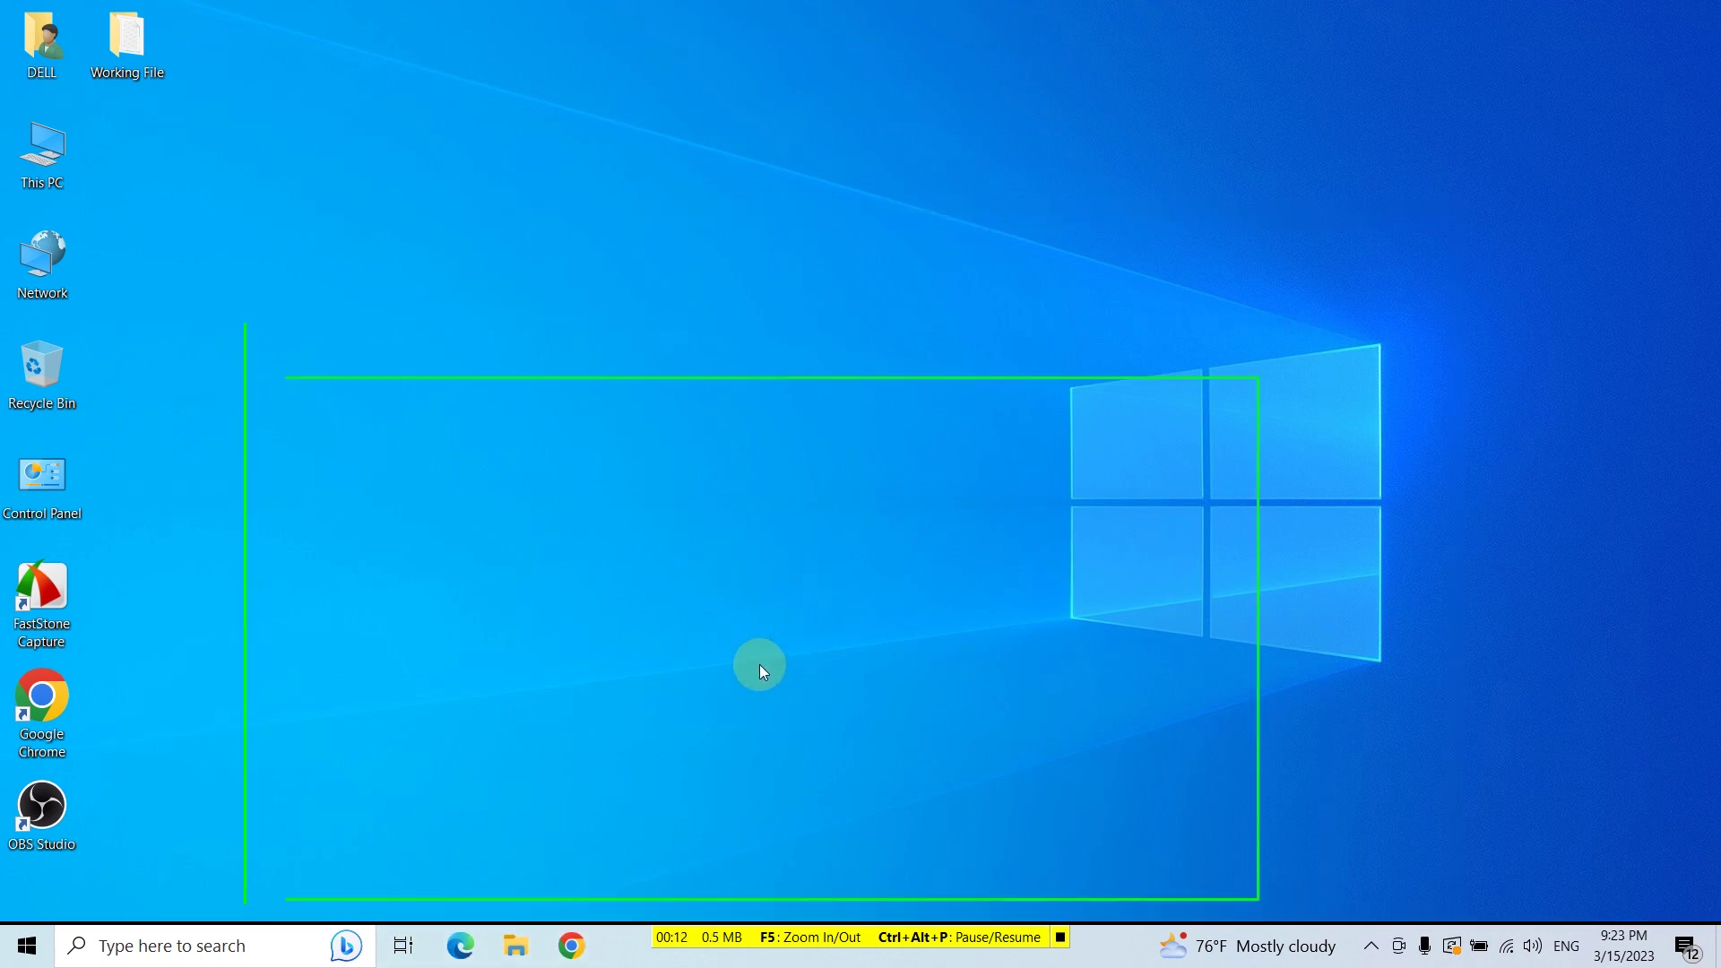
pyautogui.click(27, 946)
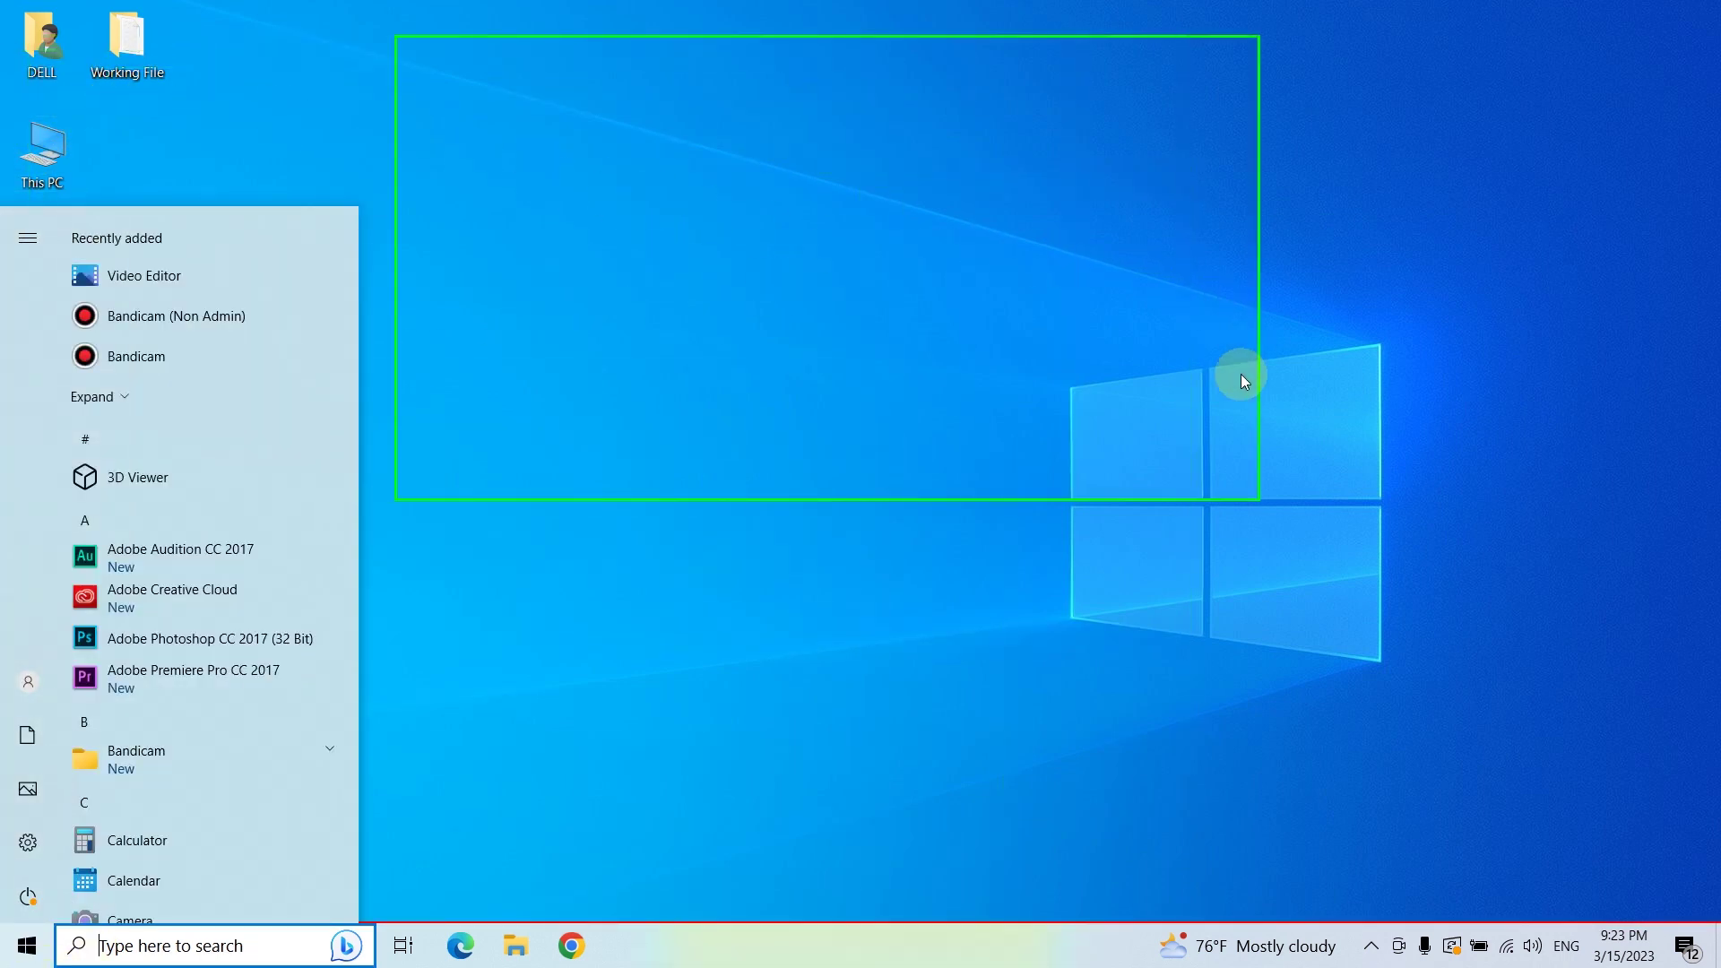
pyautogui.click(805, 300)
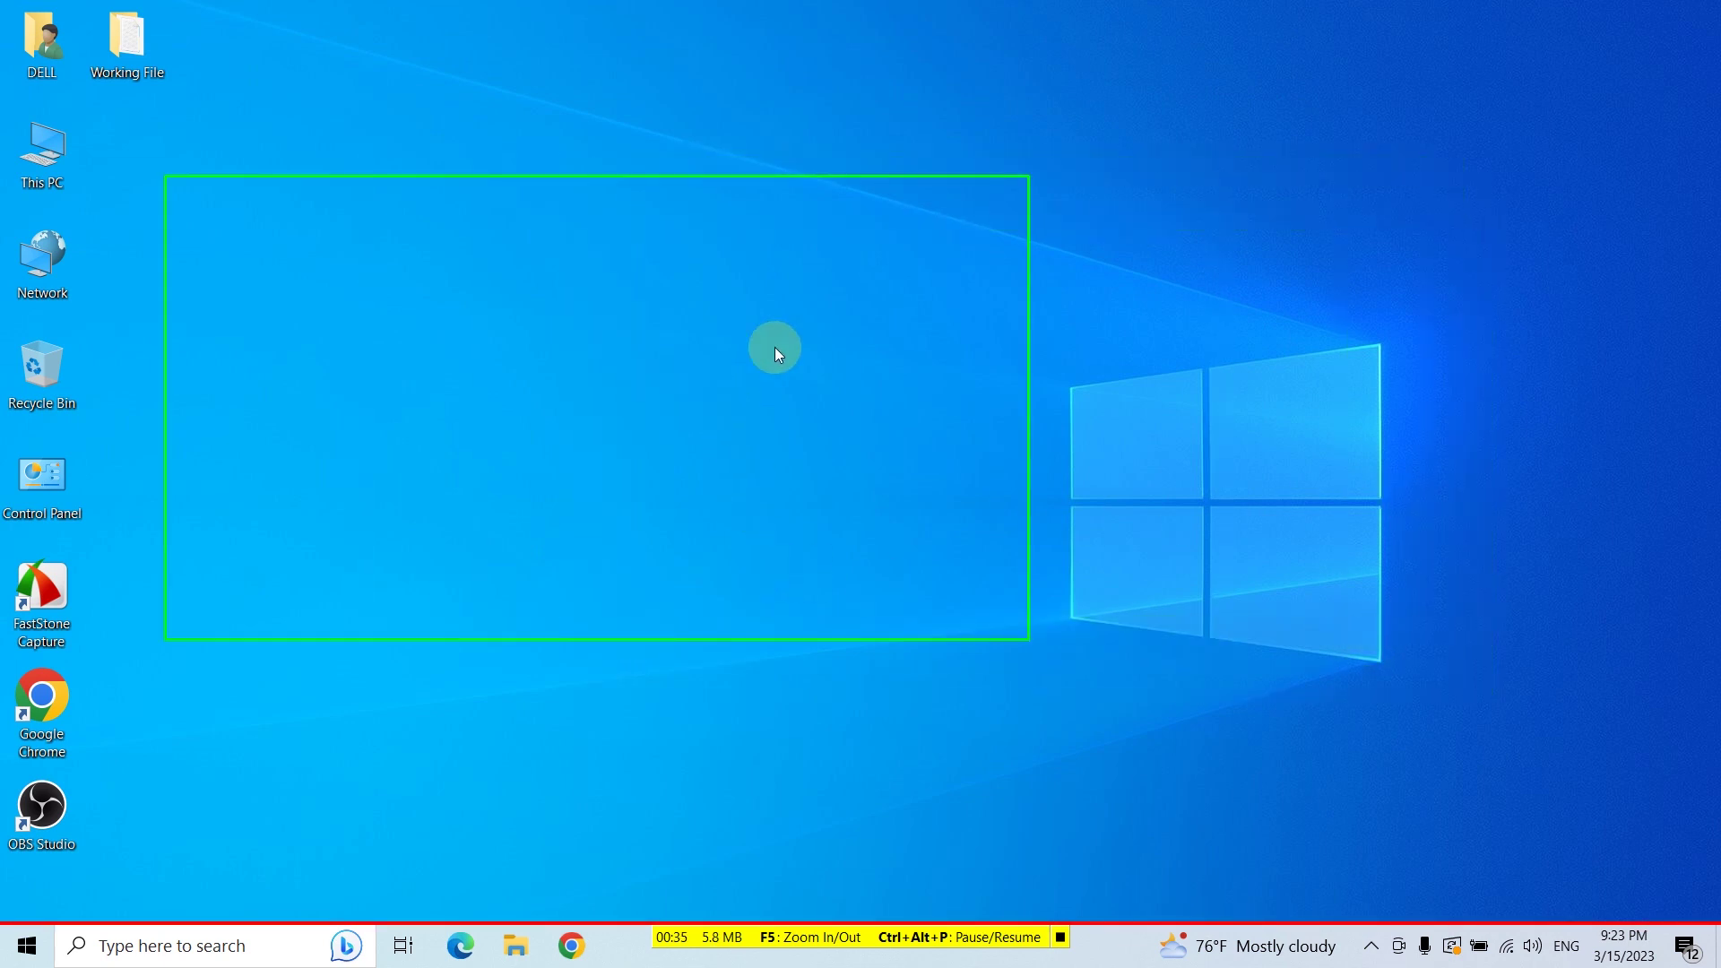
pyautogui.press('F5')
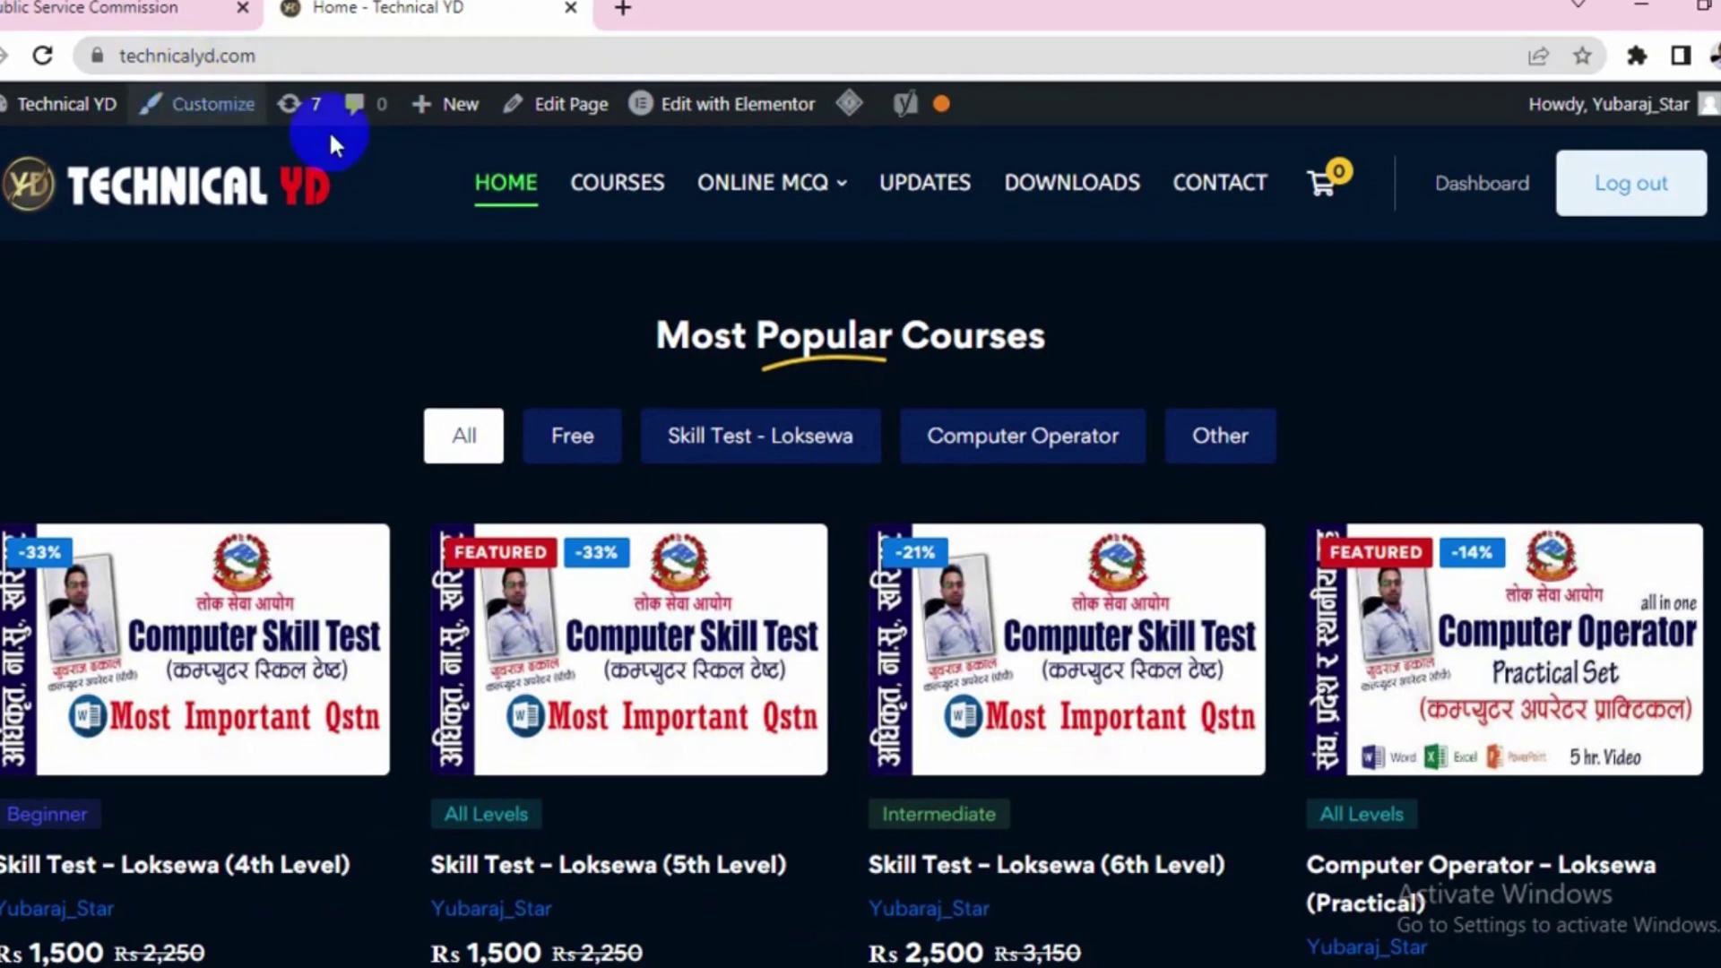
# - Open the Updates page of the technicalyd.com website in the browser
pyautogui.click(914, 190)
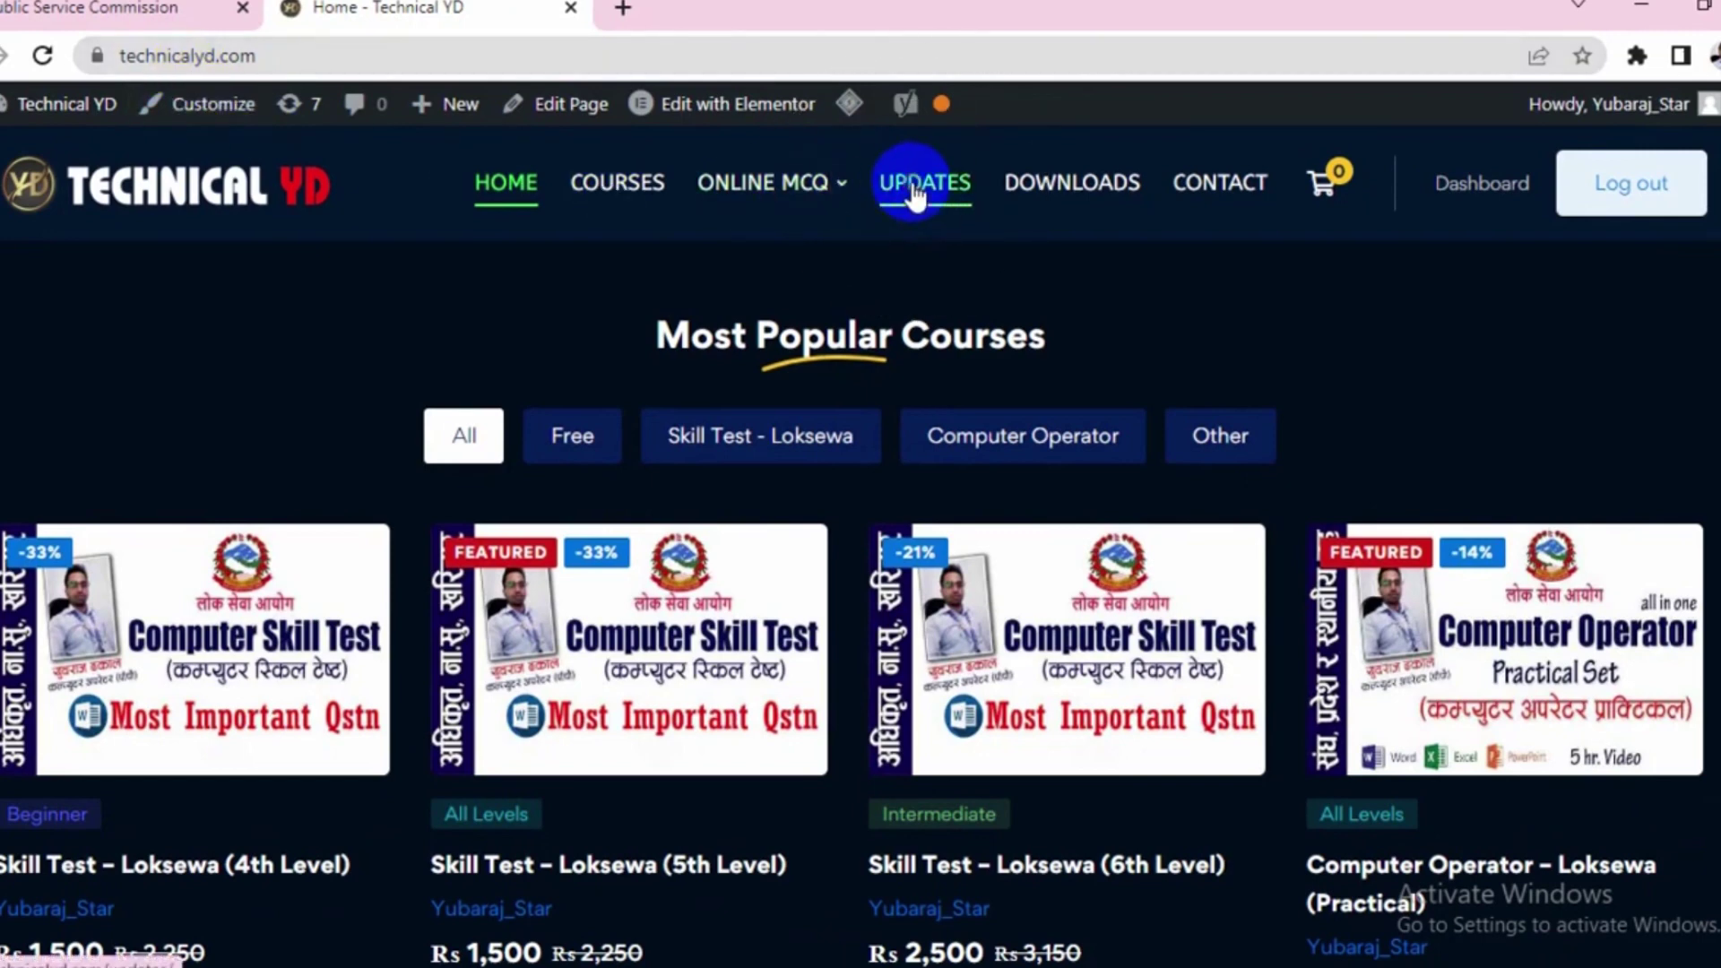